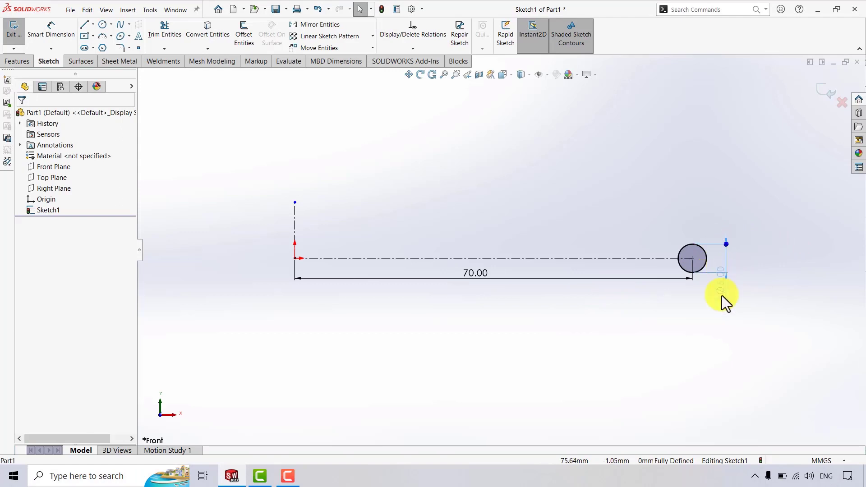
# Revolve the 5 mm circle 360° around the vertical centerline at the origin to make a ring.
pyautogui.click(16, 62)
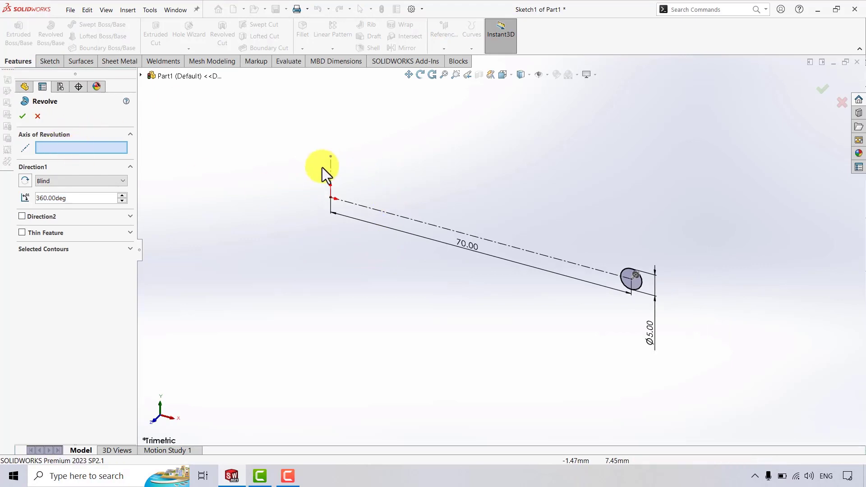
pyautogui.click(331, 170)
pyautogui.press('f')
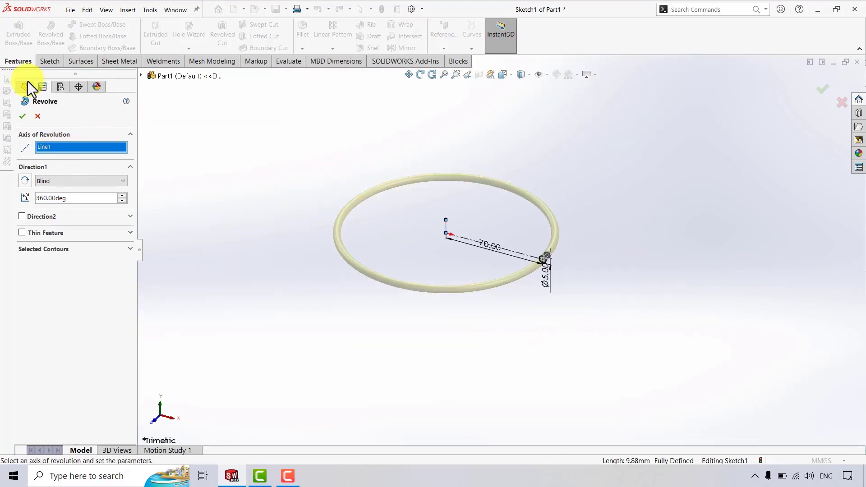
pyautogui.click(24, 117)
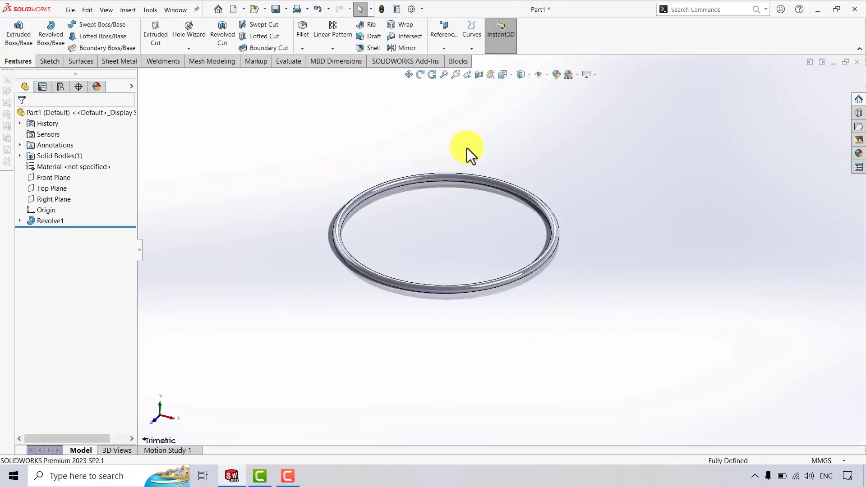
# Apply a black standard color to the whole ring part.
pyautogui.click(96, 112)
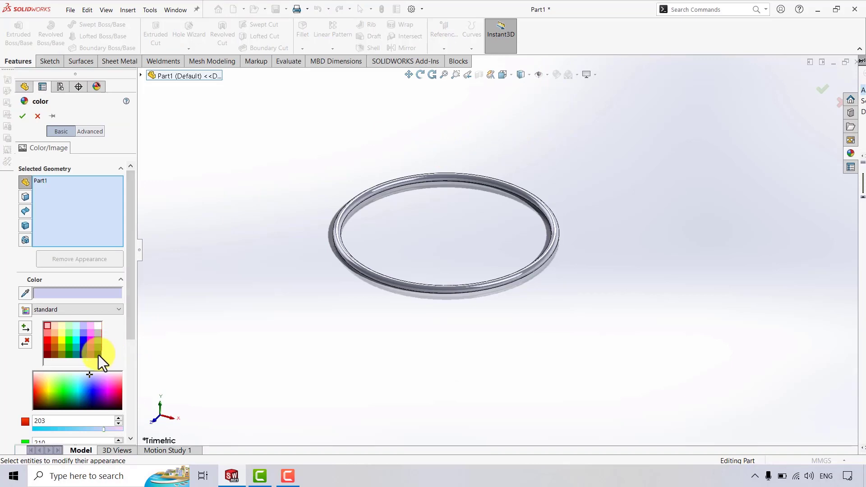
pyautogui.click(98, 356)
pyautogui.click(21, 117)
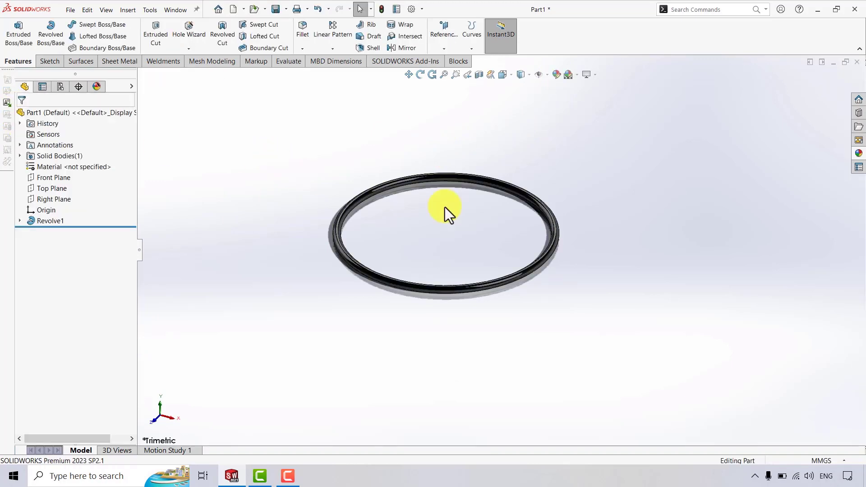
pyautogui.press('space')
pyautogui.click(771, 306)
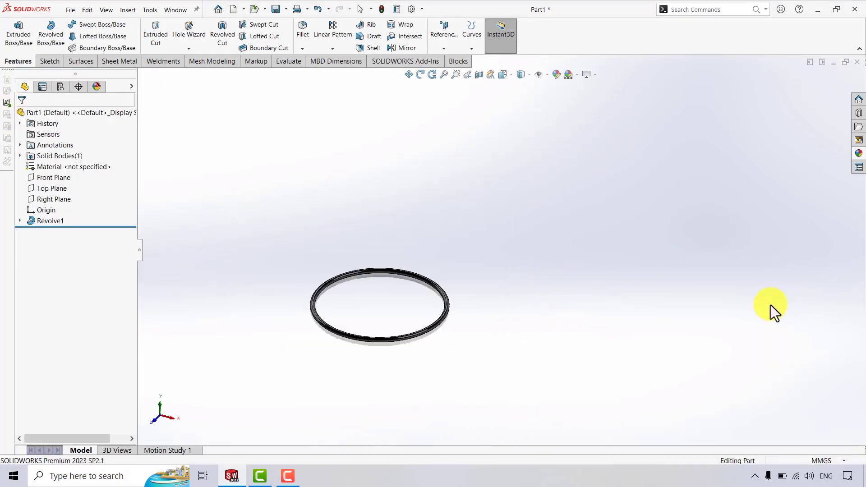
# Create a new part document and open a sketch on its Front Plane.
pyautogui.click(243, 9)
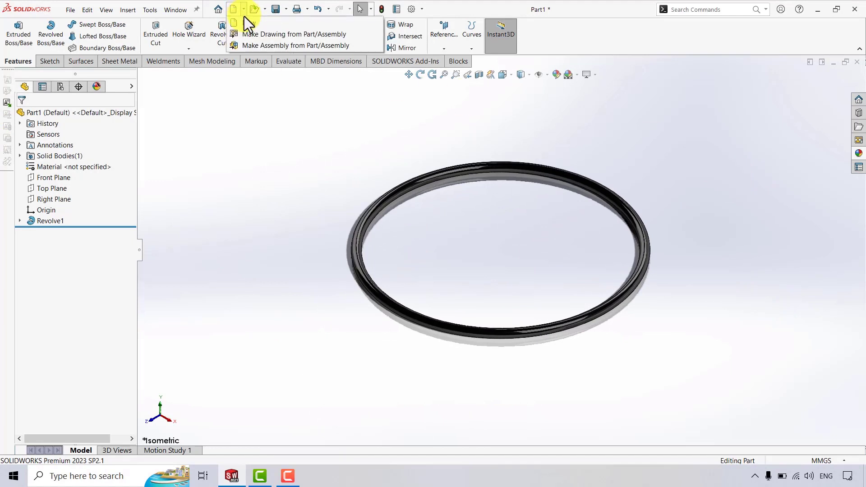
pyautogui.click(247, 26)
pyautogui.click(356, 355)
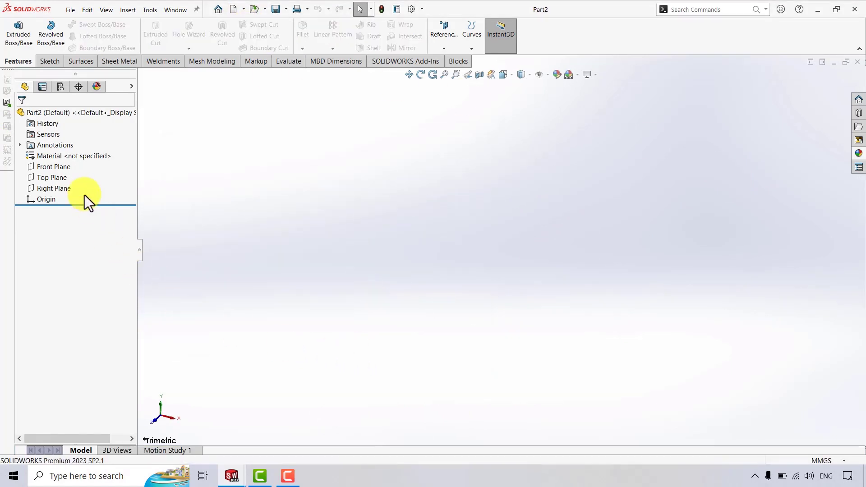
pyautogui.click(56, 167)
pyautogui.click(80, 155)
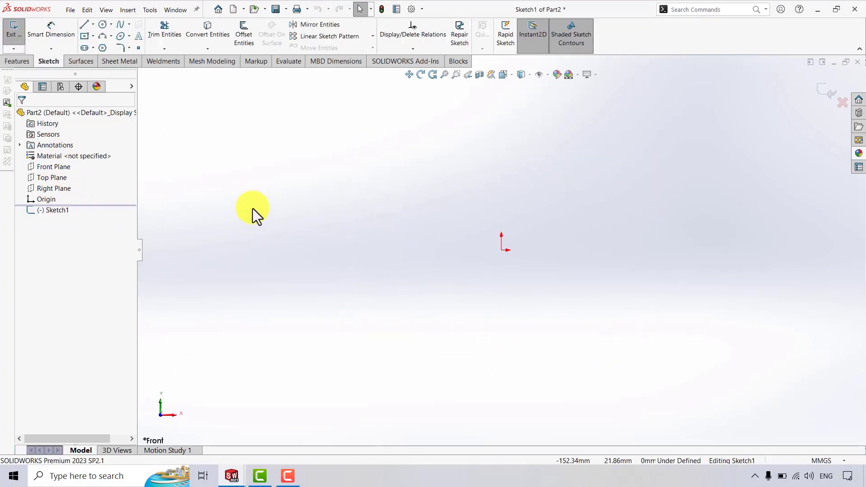
# Sketch a vertical line about 89 mm long upward from the origin.
pyautogui.click(85, 24)
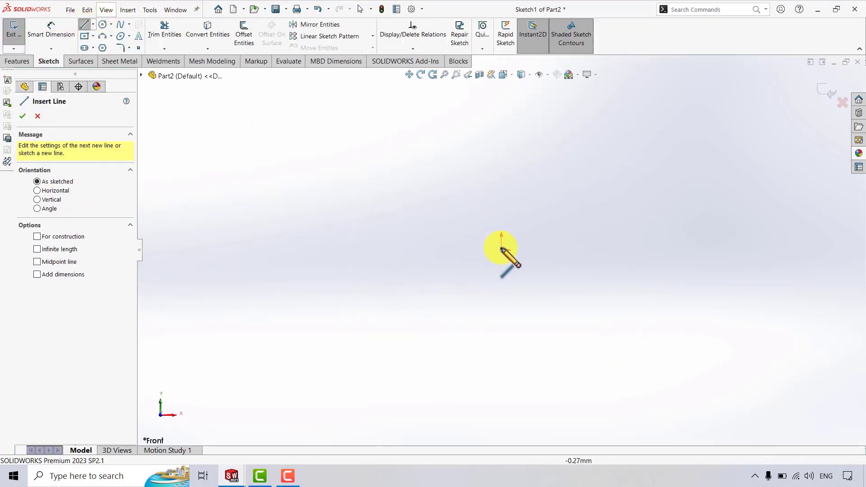
pyautogui.moveTo(501, 249); pyautogui.dragTo(502, 95)
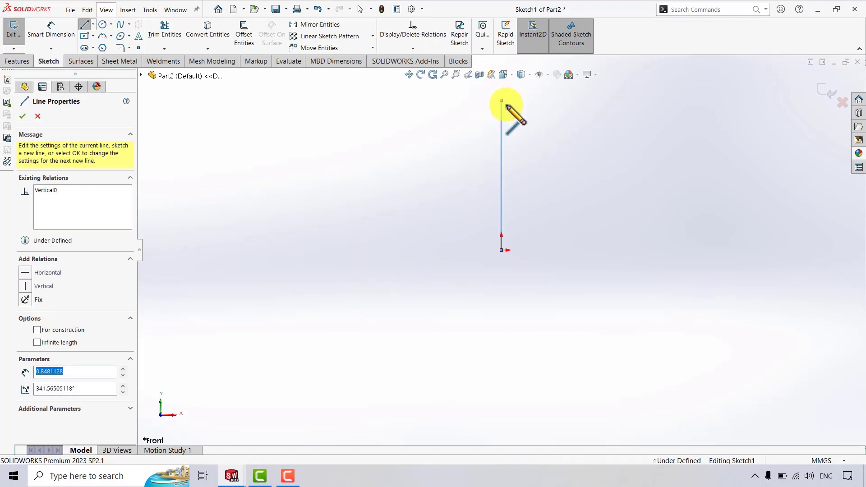
pyautogui.press('Escape')
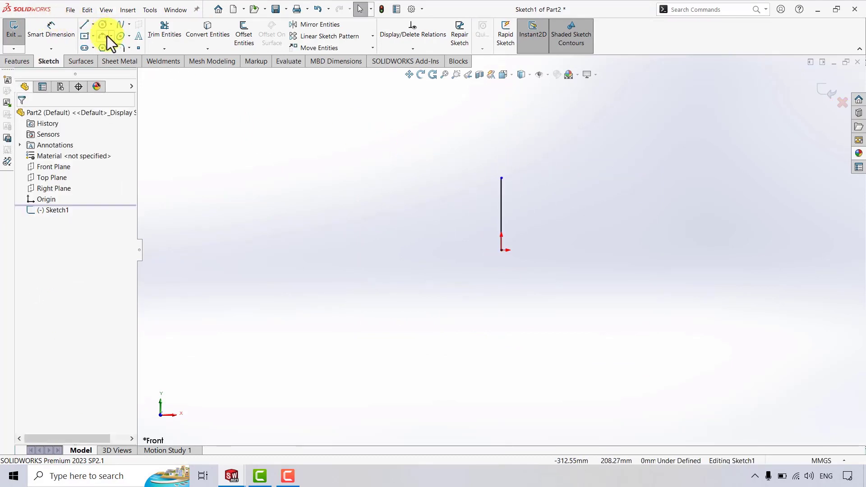
# Sketch a 3 Point Arc of about 33 mm radius as an upward semicircle from the vertical line's upper endpoint.
pyautogui.click(109, 36)
pyautogui.click(119, 68)
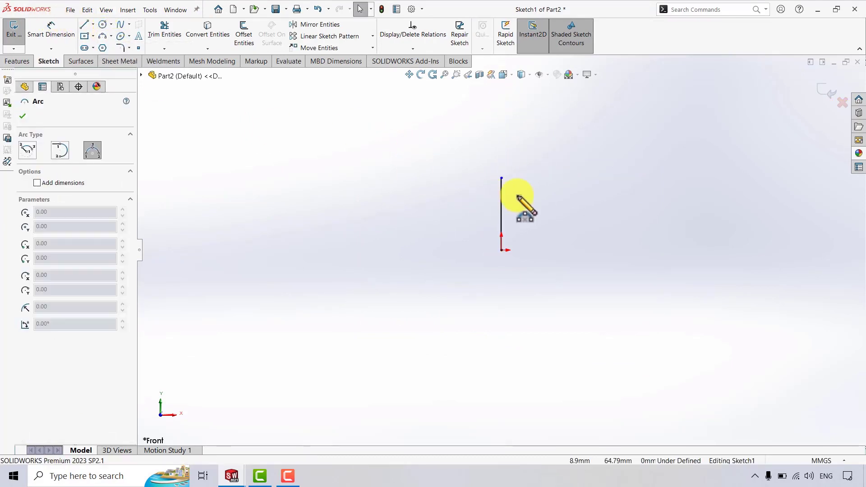
pyautogui.click(497, 179)
pyautogui.click(561, 178)
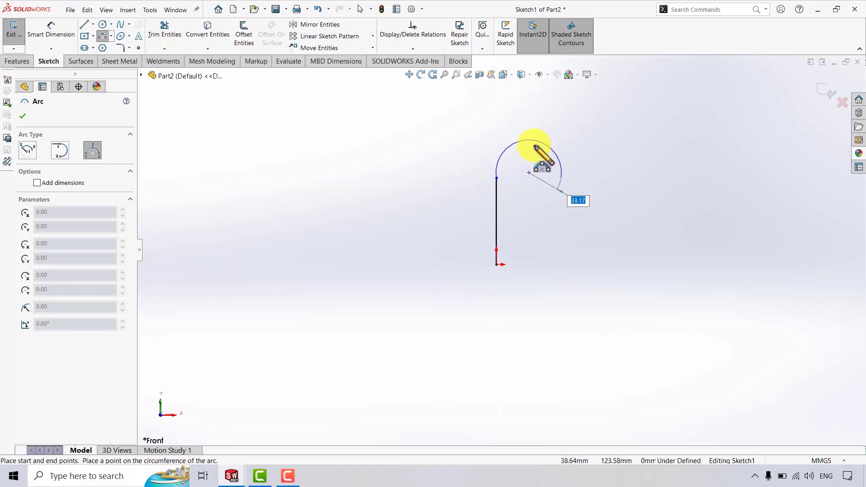
pyautogui.click(534, 146)
pyautogui.press('Escape')
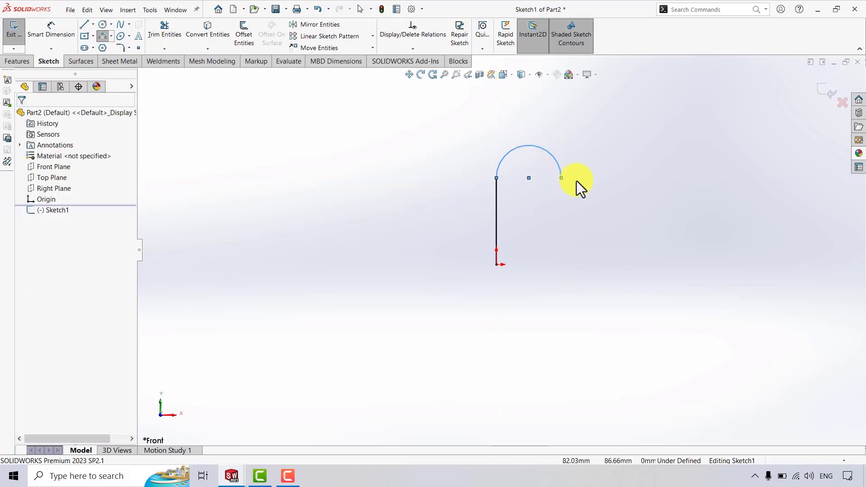
# Sketch a second 3 Point Arc of about 42 mm radius as a downward semicircle from the first arc's free end.
pyautogui.click(111, 36)
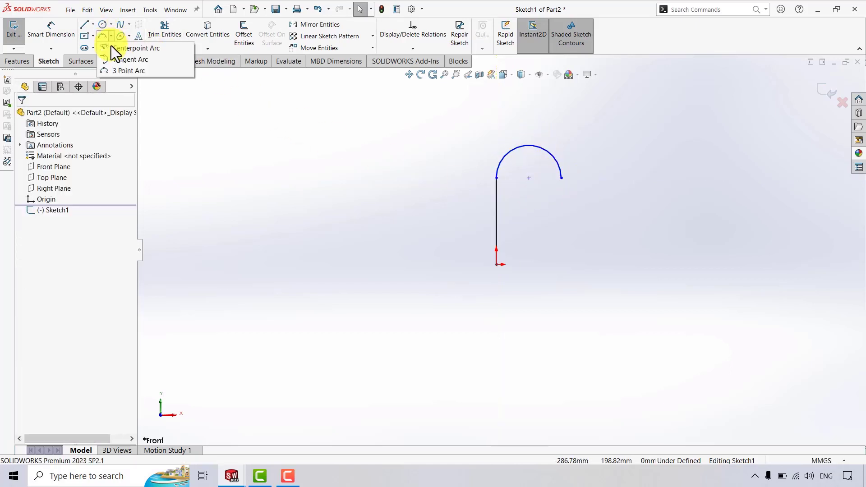
pyautogui.click(120, 72)
pyautogui.click(561, 179)
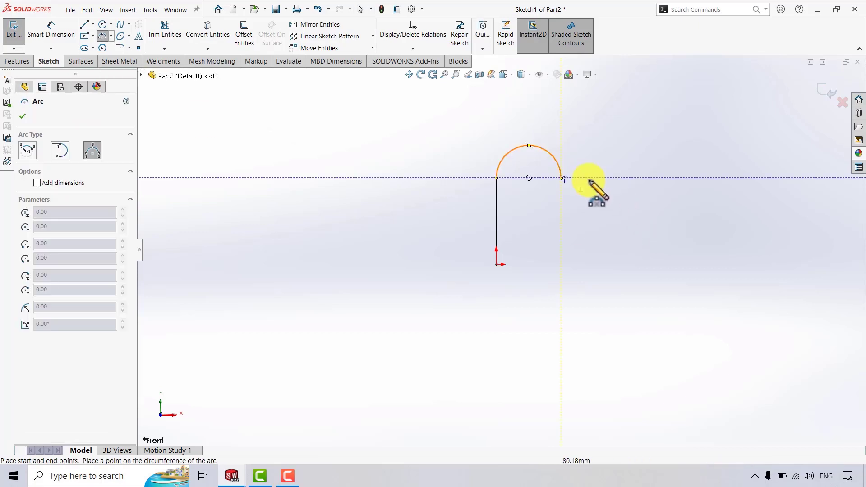
pyautogui.click(644, 179)
pyautogui.click(603, 225)
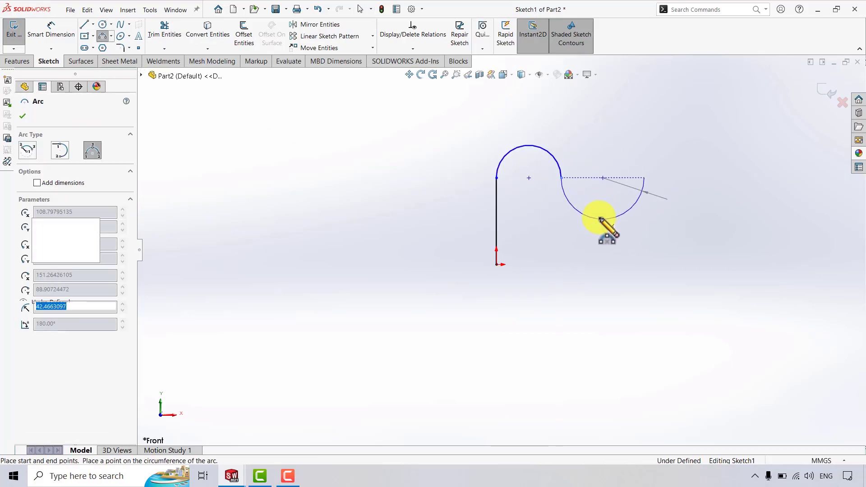
pyautogui.press('Escape')
# Sketch a vertical line about 43 mm long upward from the second arc's free end.
pyautogui.click(84, 24)
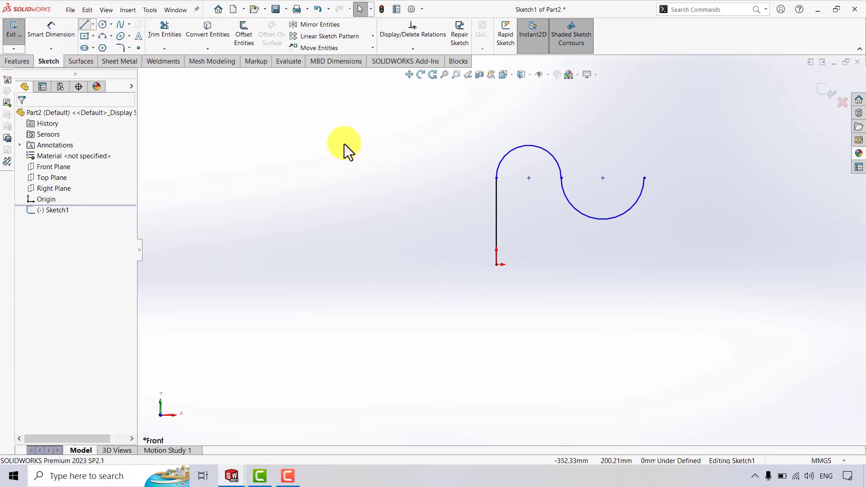
pyautogui.click(644, 178)
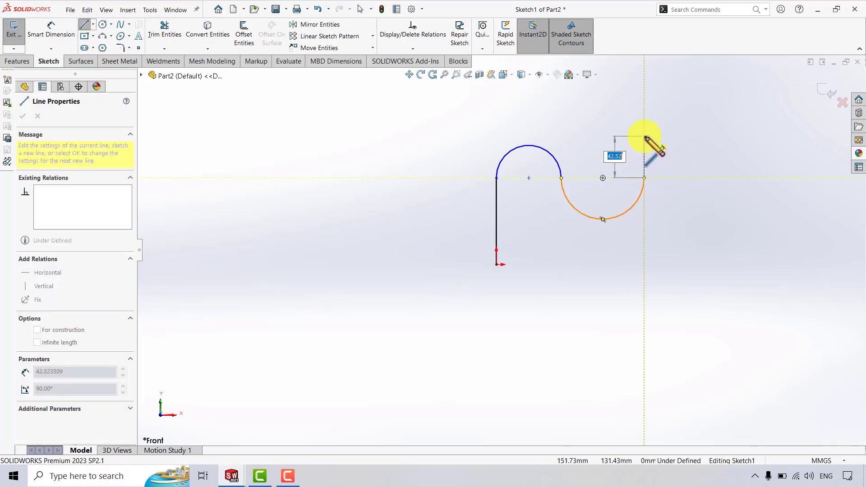
pyautogui.click(645, 137)
pyautogui.press('Escape')
# Dimension the long vertical line starting at the origin to 220 mm.
pyautogui.click(51, 31)
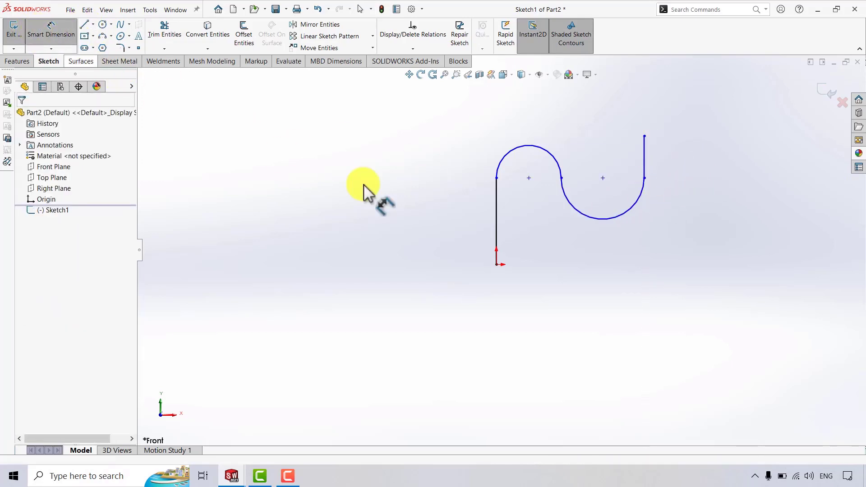
pyautogui.click(497, 227)
pyautogui.click(468, 231)
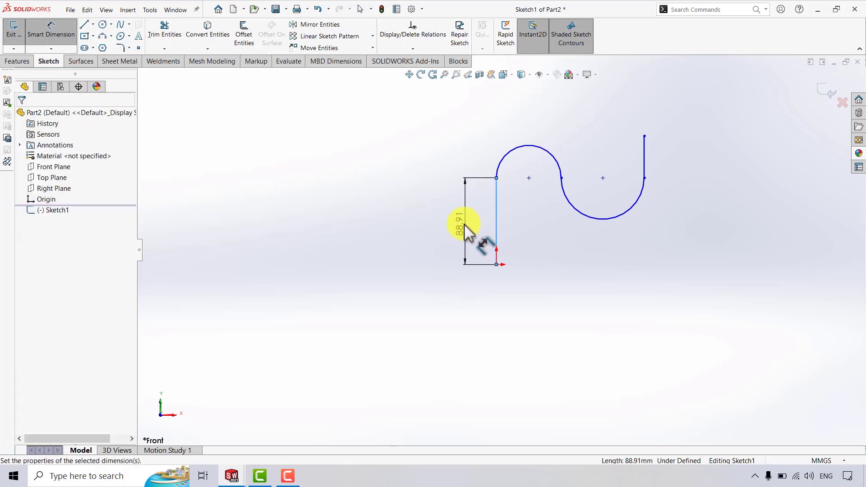
pyautogui.write('220')
pyautogui.press('Return')
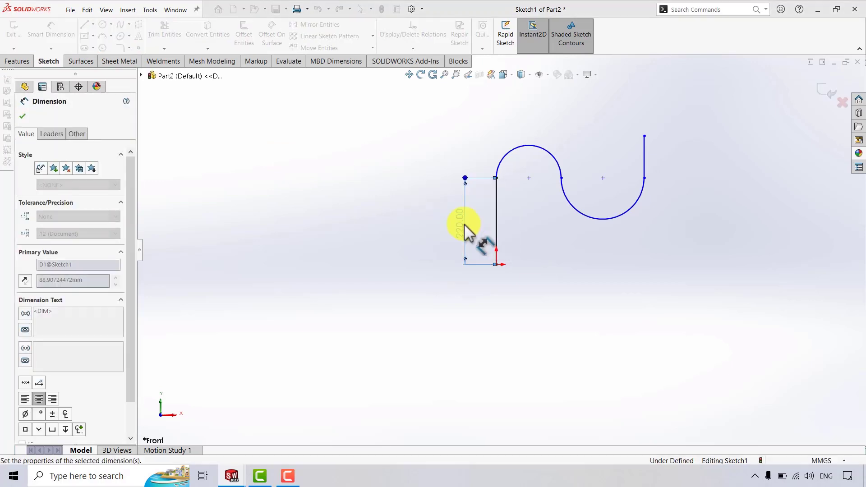
# Dimension the upper arc's radius to 40 mm and the lower arc's radius to 10 mm.
pyautogui.click(528, 146)
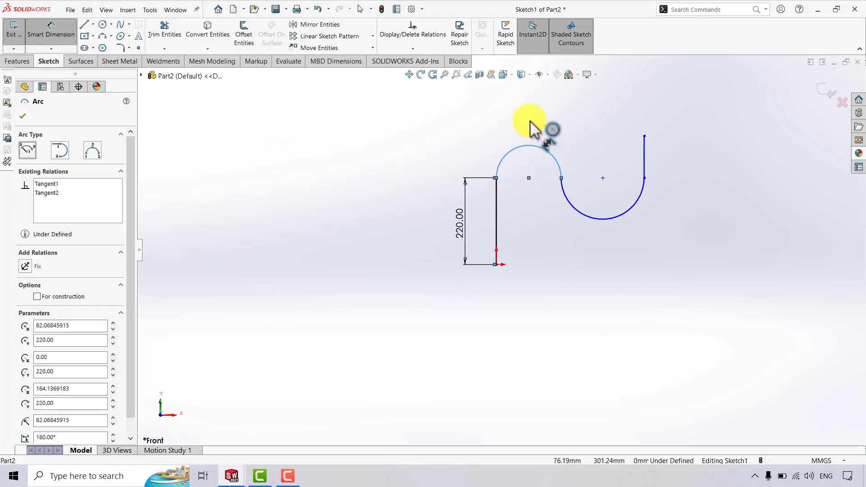
pyautogui.click(531, 131)
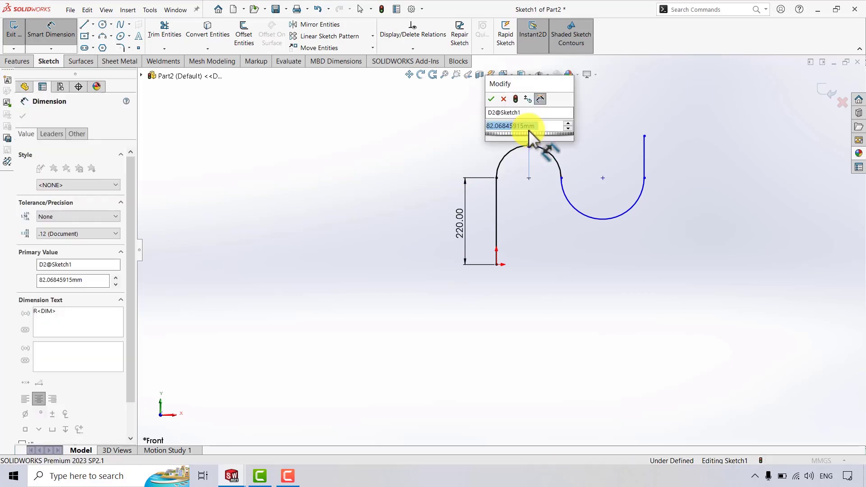
pyautogui.write('40')
pyautogui.press('Return')
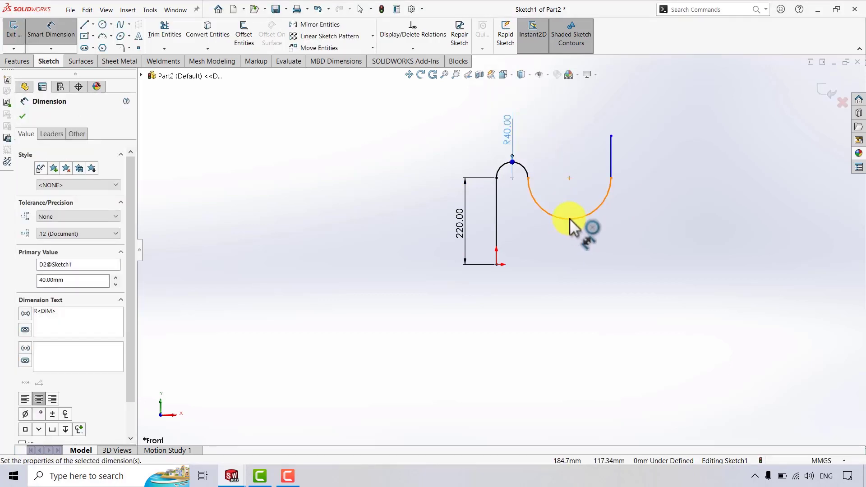
pyautogui.click(567, 247)
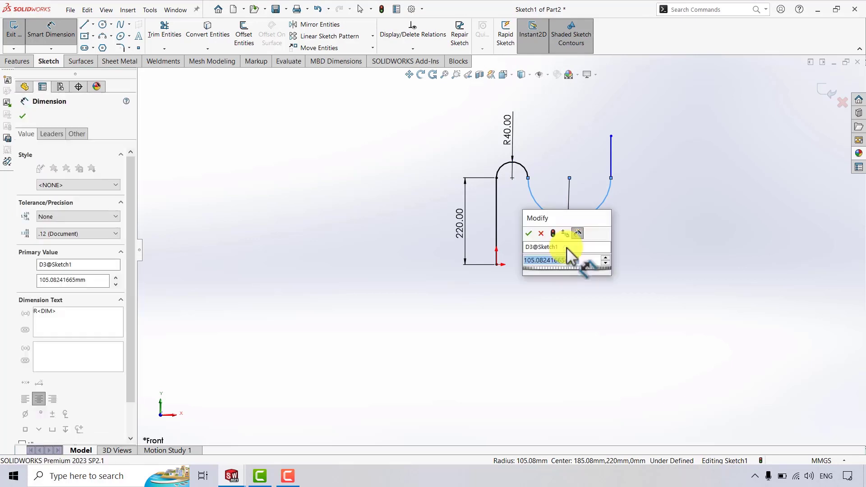
pyautogui.write('10')
pyautogui.press('Return')
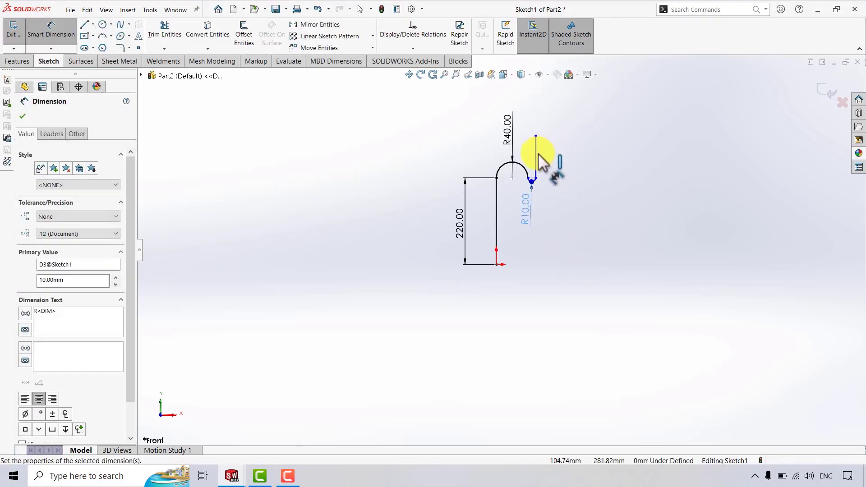
# Dimension the short vertical line at the hook's end to 12 mm.
pyautogui.click(556, 171)
pyautogui.click(566, 207)
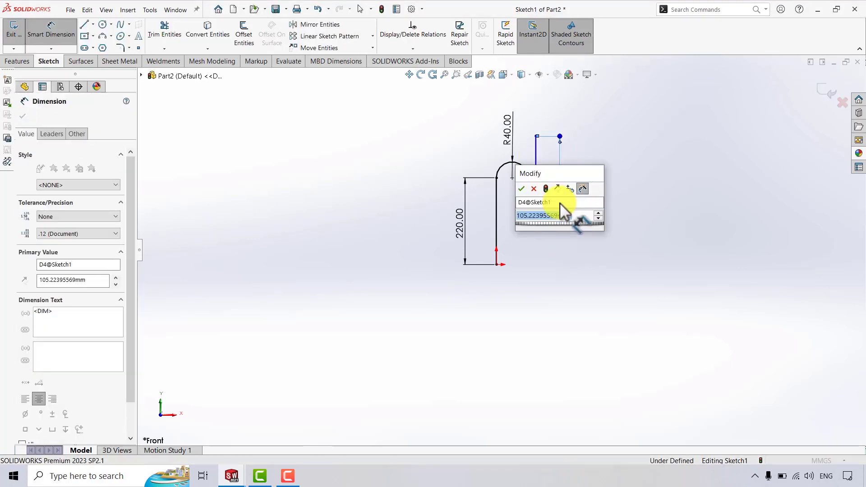
pyautogui.write('12')
pyautogui.press('Return')
pyautogui.press('Escape')
pyautogui.press('Escape')
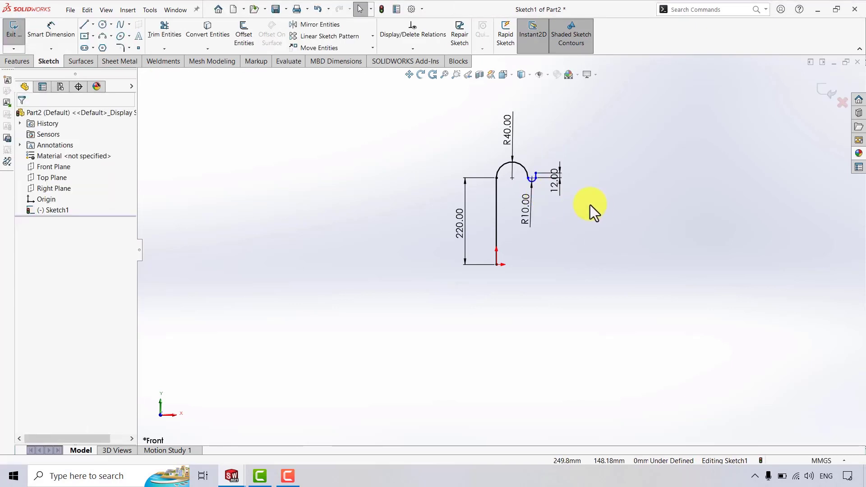
# Add a Horizontal relation between the R40 arc's two endpoints and its center point.
pyautogui.scroll(-5, 539, 180)
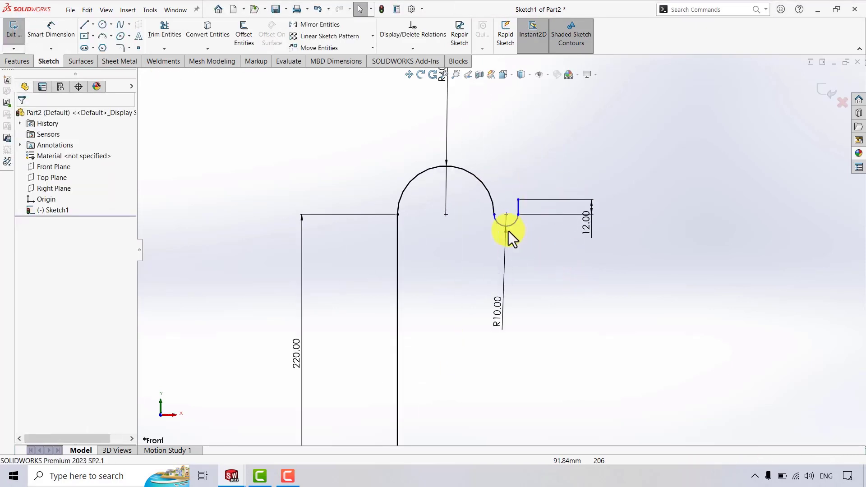
pyautogui.click(495, 215)
pyautogui.keyDown('ctrl'); pyautogui.click(446, 214); pyautogui.keyUp('ctrl')
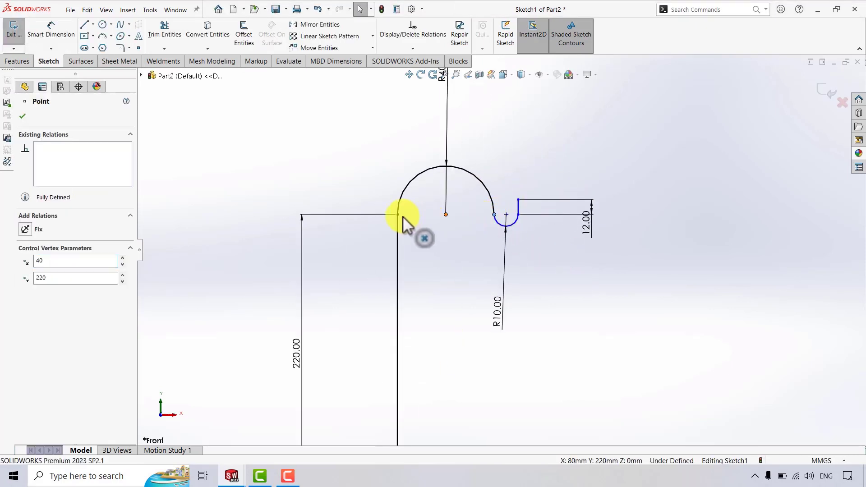
pyautogui.keyDown('ctrl'); pyautogui.click(398, 215); pyautogui.keyUp('ctrl')
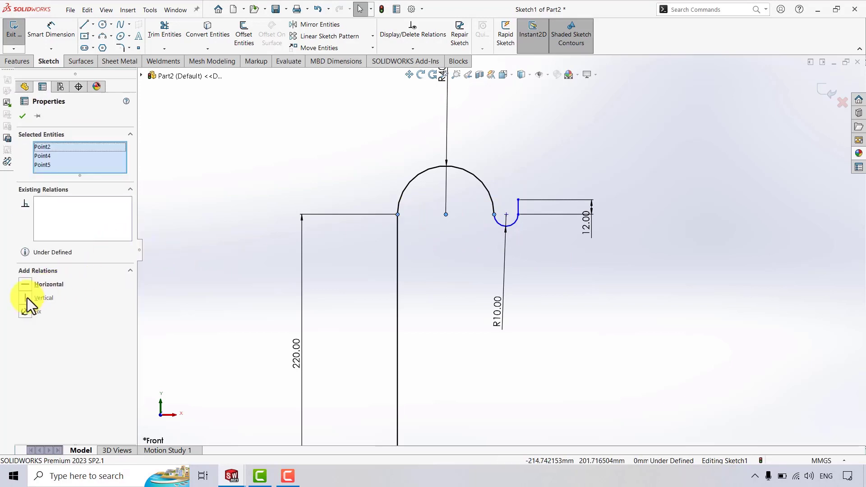
pyautogui.click(26, 285)
pyautogui.press('Escape')
pyautogui.scroll(3, 500, 271)
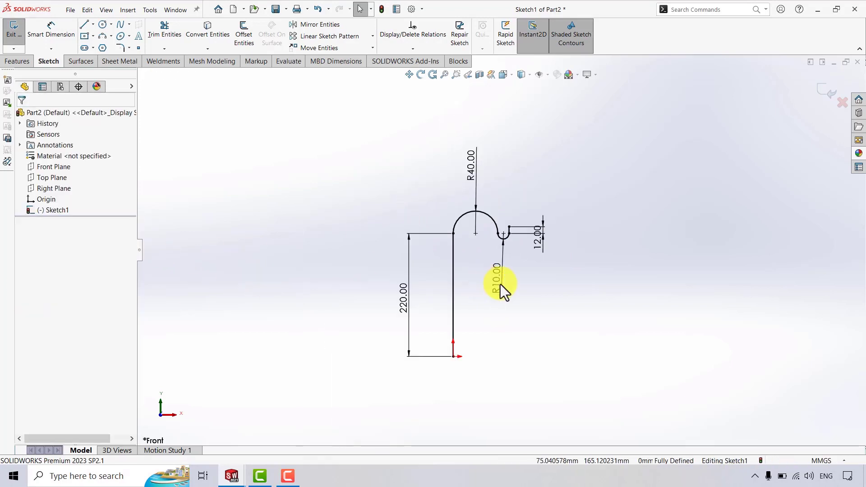
pyautogui.scroll(1, 502, 249)
# Sweep a circular profile of 5 mm diameter along the hook-shaped sketch path.
pyautogui.click(22, 61)
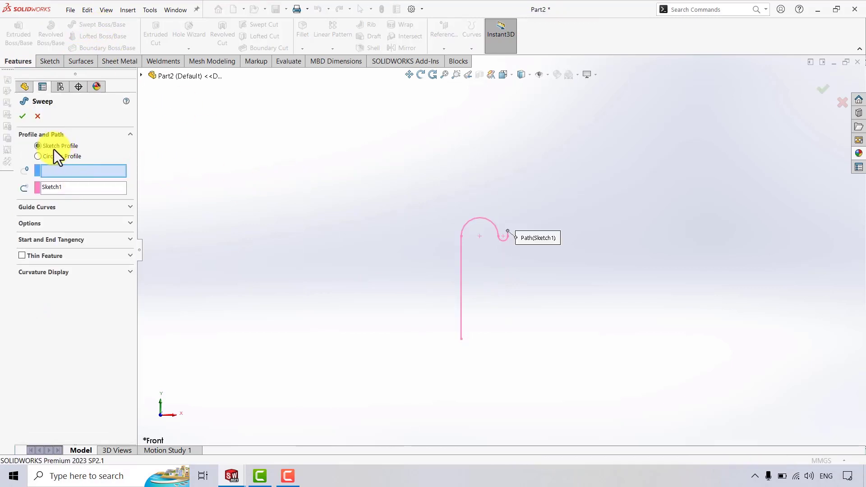
pyautogui.click(50, 156)
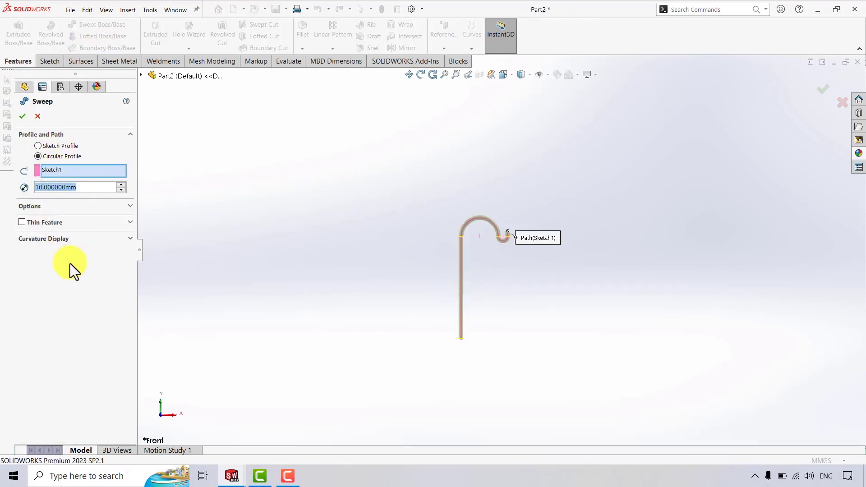
pyautogui.write('5')
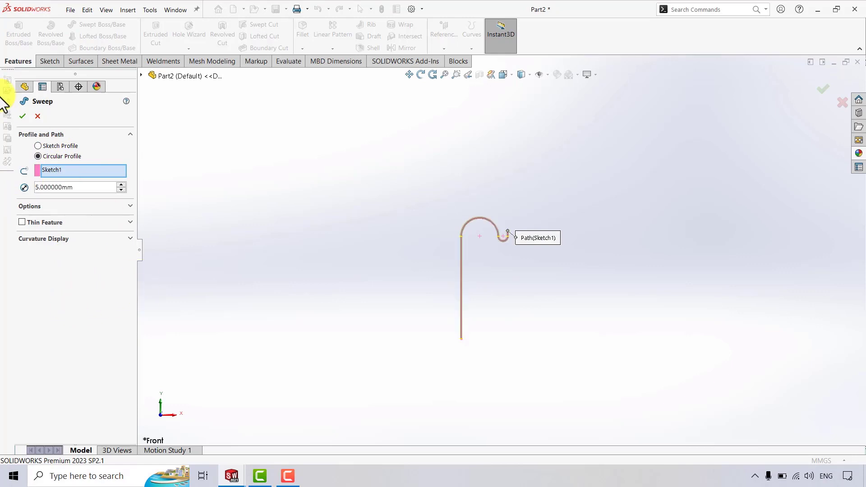
pyautogui.click(22, 117)
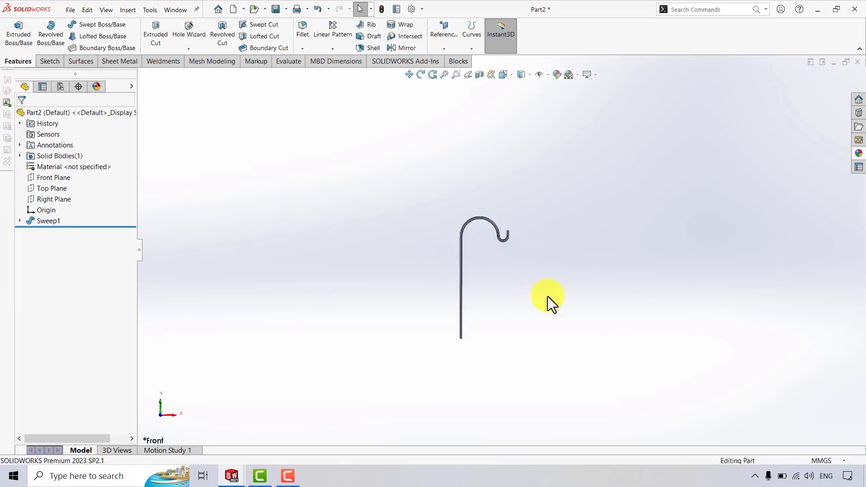
# Show the hook in isometric view and apply a black color appearance to the whole part.
pyautogui.press('space')
pyautogui.click(773, 302)
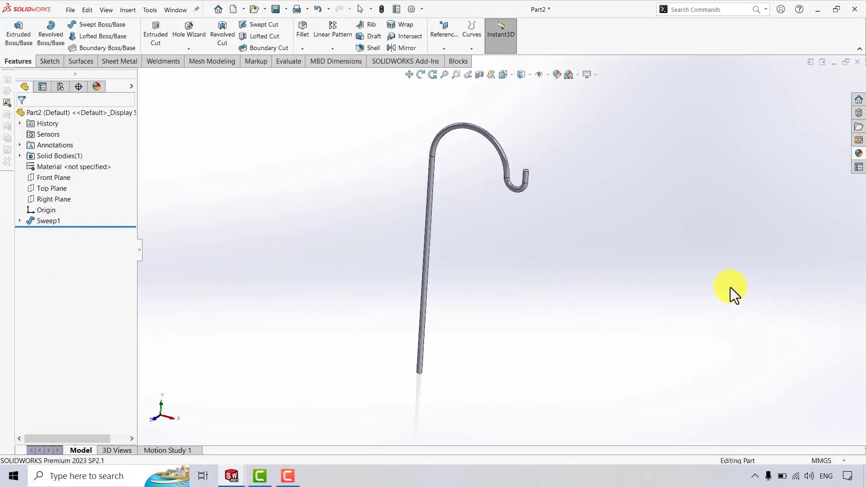
pyautogui.click(92, 117)
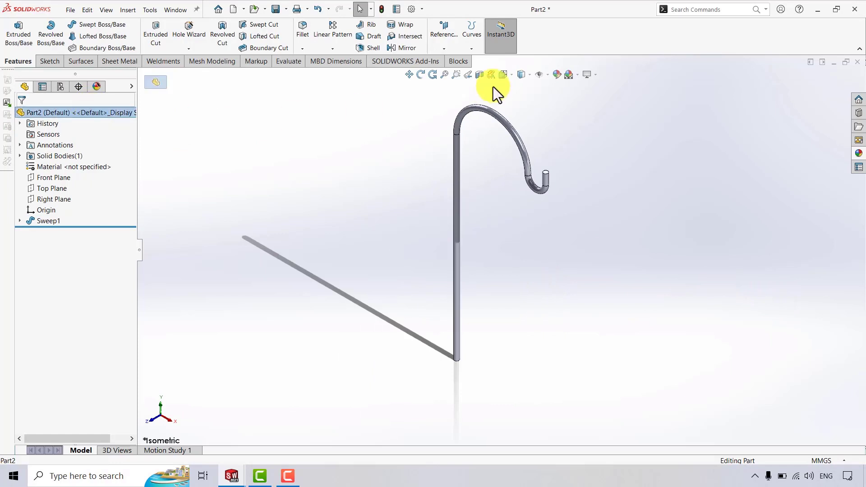
pyautogui.click(558, 76)
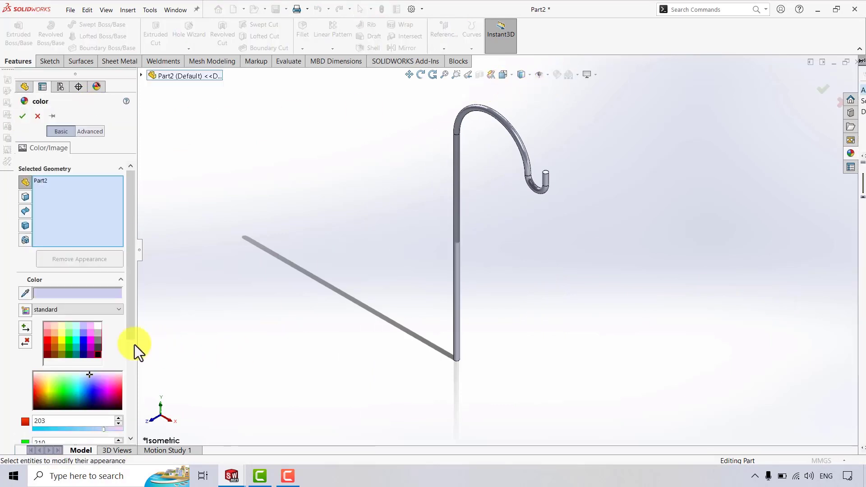
pyautogui.click(96, 354)
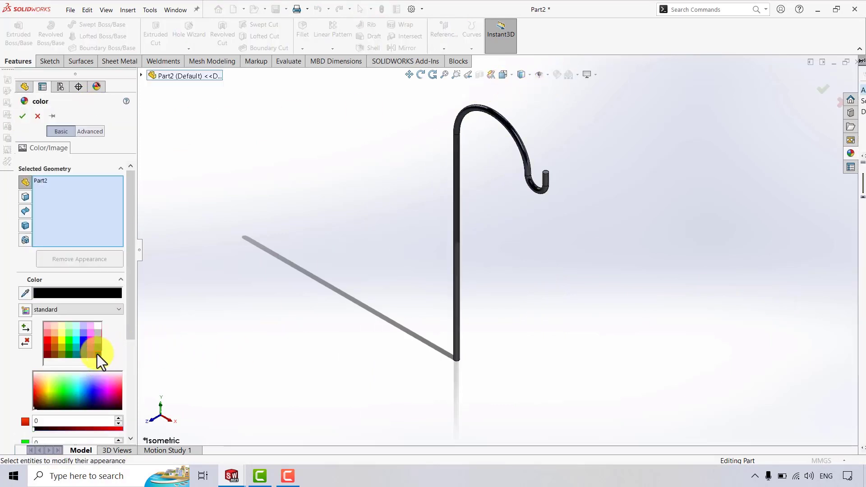
pyautogui.click(22, 117)
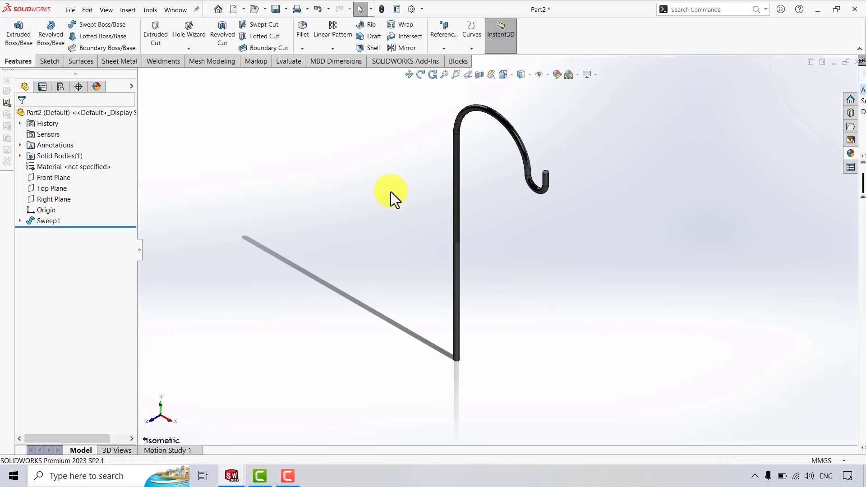
# Create a new part document and start a sketch on the Right Plane.
pyautogui.click(244, 9)
pyautogui.click(250, 23)
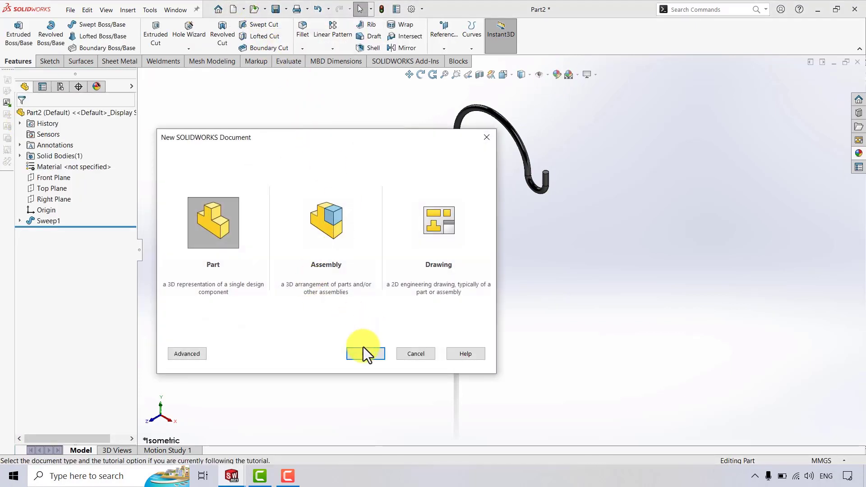
pyautogui.click(364, 349)
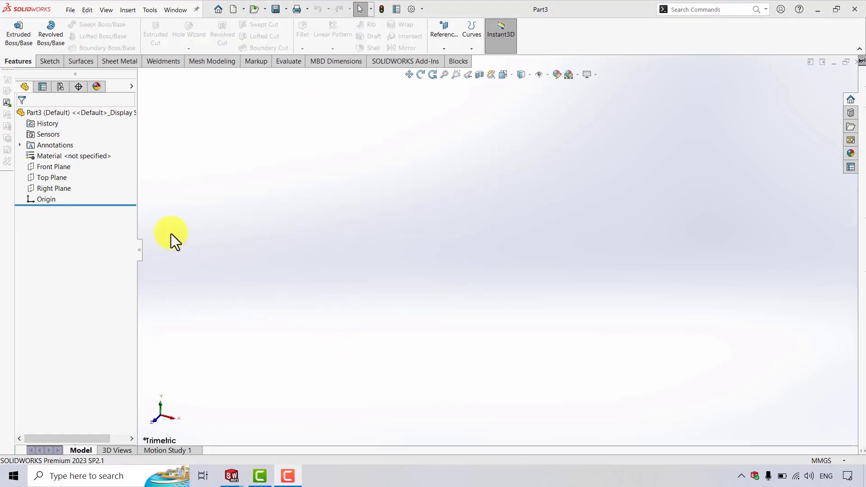
pyautogui.click(59, 188)
pyautogui.click(68, 177)
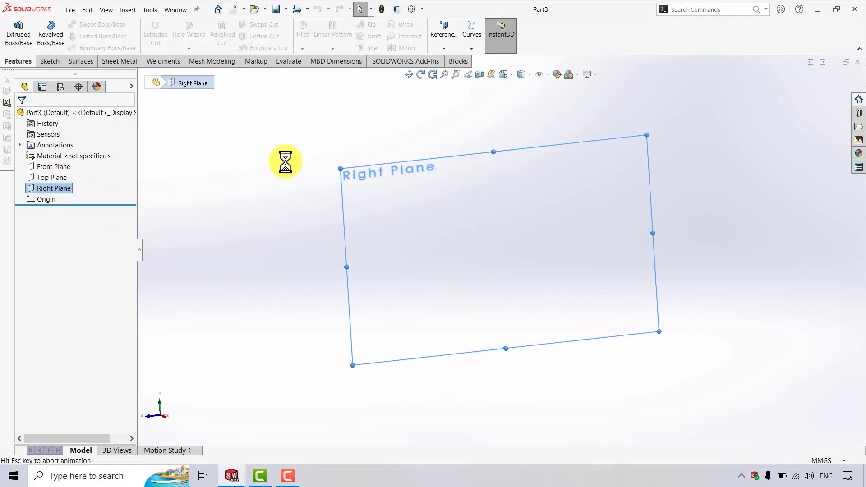
# Sketch a three-point arc bulging upward above the origin, about 27 mm wide with a radius of about 15 mm.
pyautogui.click(111, 36)
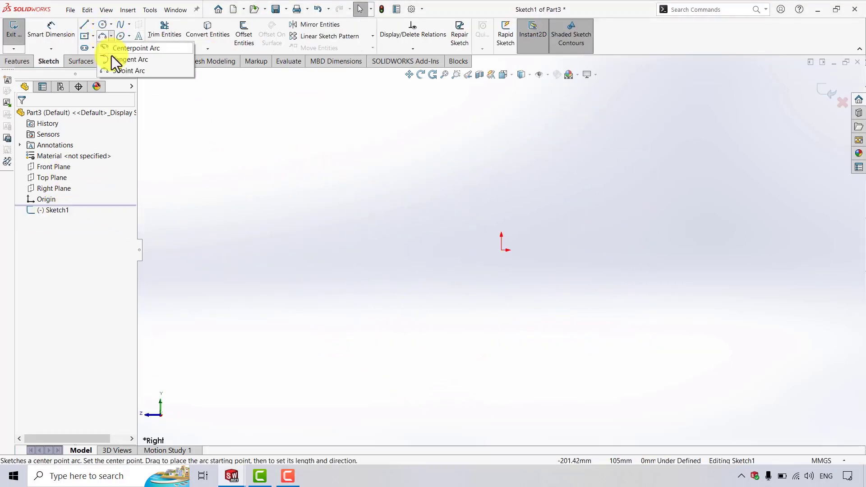
pyautogui.click(113, 70)
pyautogui.click(481, 147)
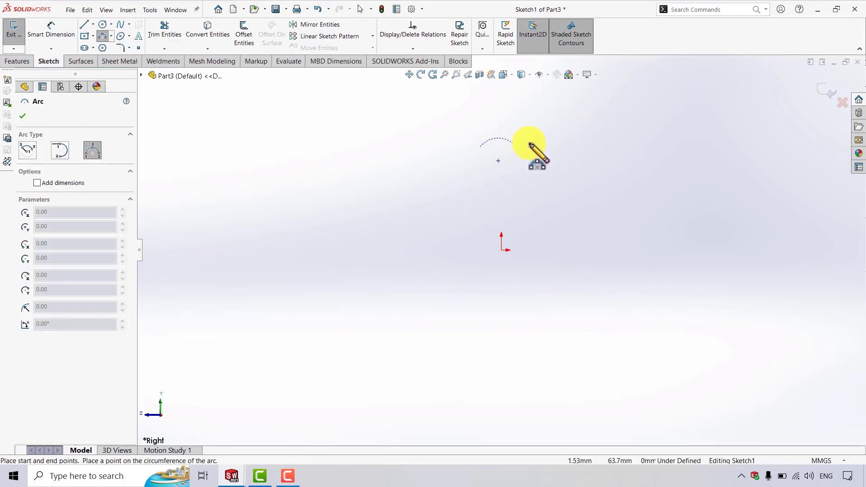
pyautogui.click(526, 146)
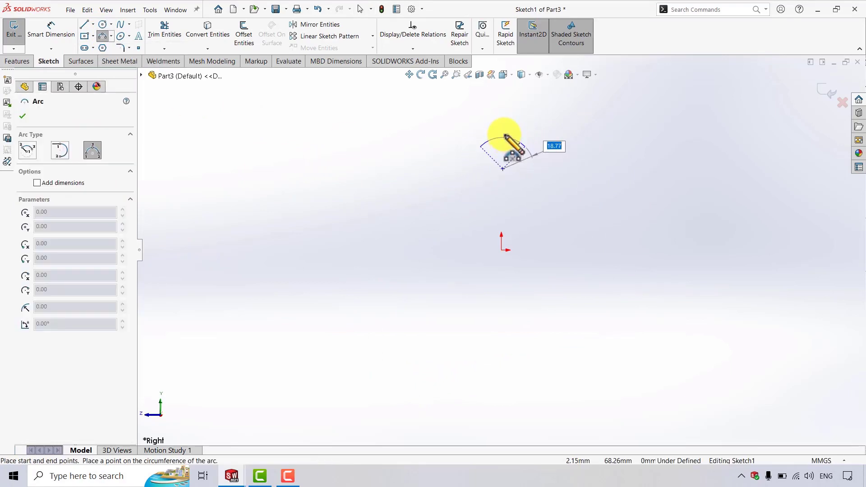
pyautogui.click(505, 134)
pyautogui.press('Escape')
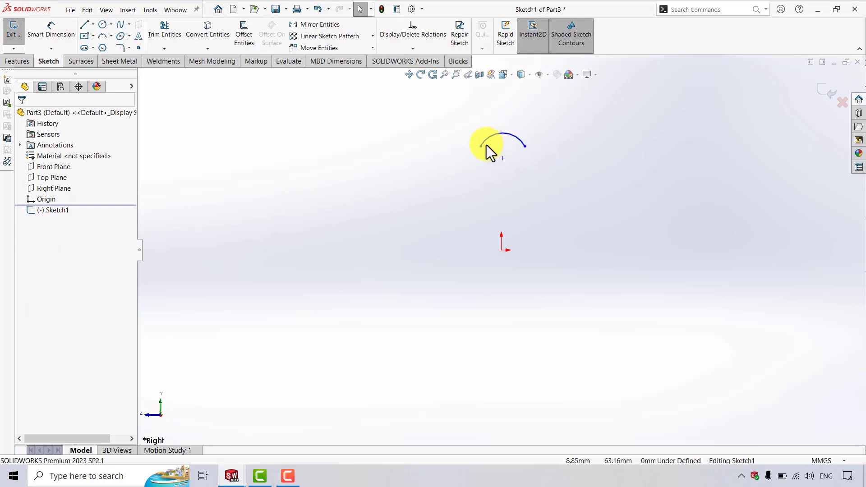
# Add a Horizontal relation between the two endpoints of the arc.
pyautogui.click(481, 147)
pyautogui.keyDown('ctrl'); pyautogui.click(525, 147); pyautogui.keyUp('ctrl')
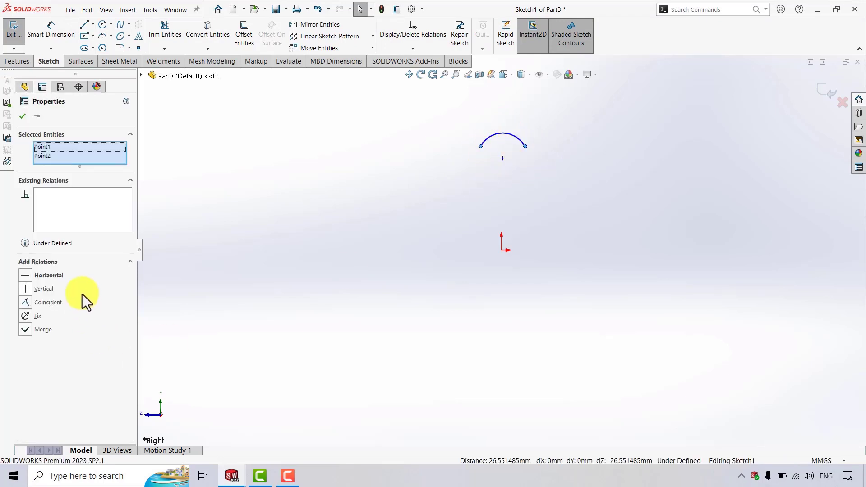
pyautogui.click(271, 173)
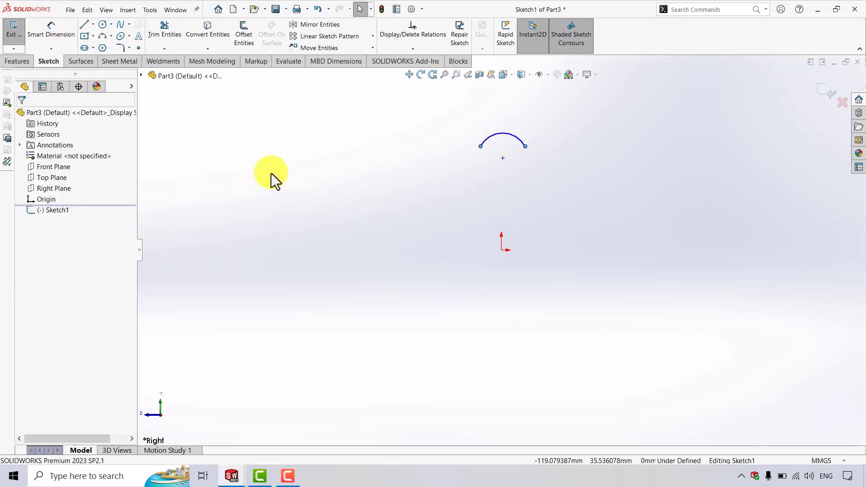
# Dimension the arc's radius to 5 mm.
pyautogui.click(47, 21)
pyautogui.click(516, 137)
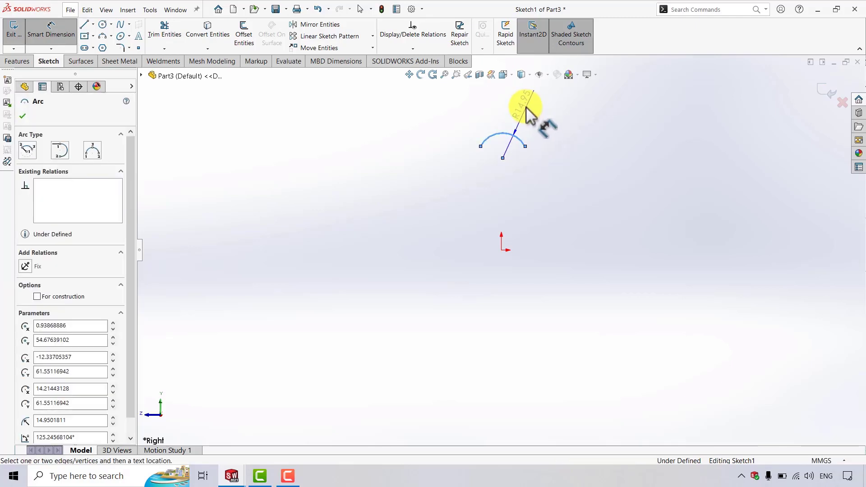
pyautogui.click(528, 114)
pyautogui.write('5')
pyautogui.press('Return')
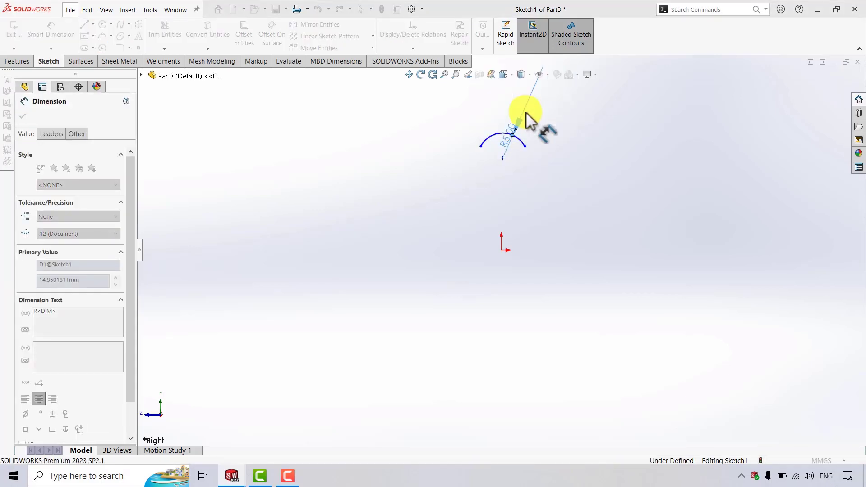
# Dimension the horizontal distance between the arc's two endpoints to 9.05 mm.
pyautogui.click(526, 145)
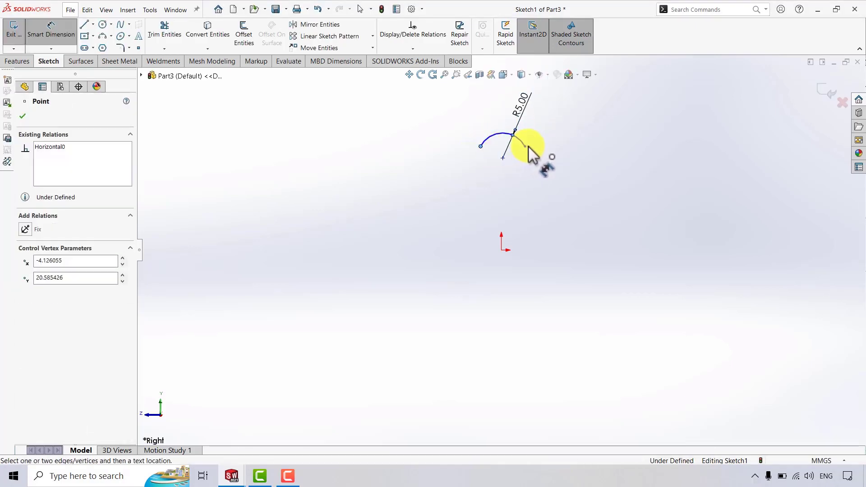
pyautogui.click(526, 146)
pyautogui.click(500, 116)
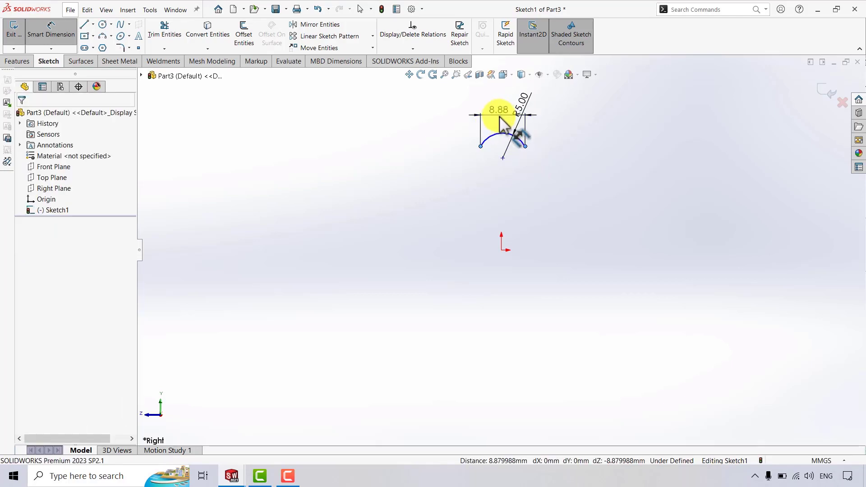
pyautogui.write('9.05')
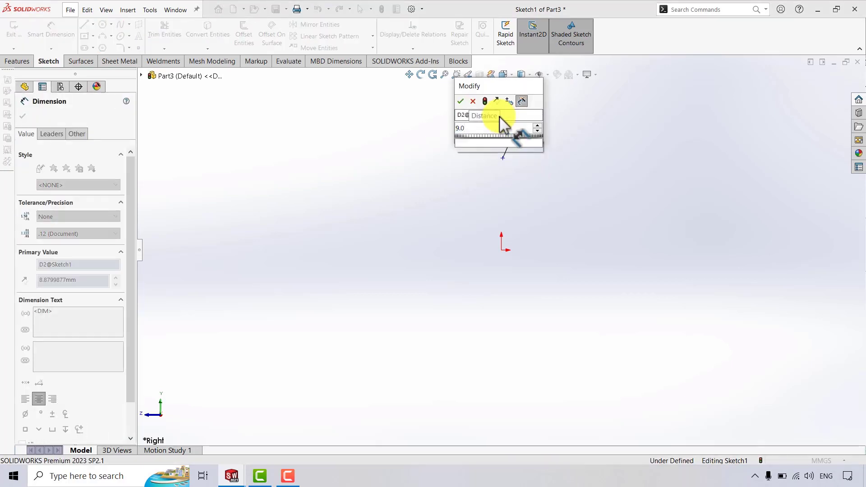
pyautogui.press('Return')
pyautogui.press('Escape')
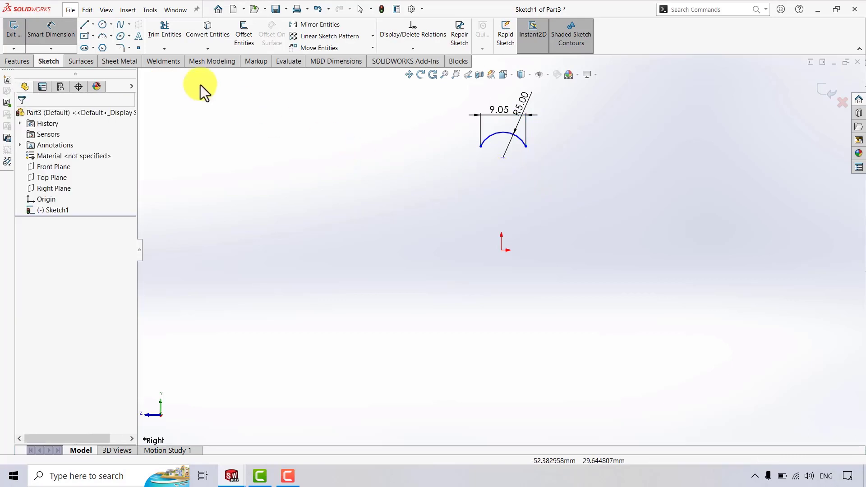
# Dimension the vertical distance from the arc's center point to the origin to 65 mm.
pyautogui.click(52, 32)
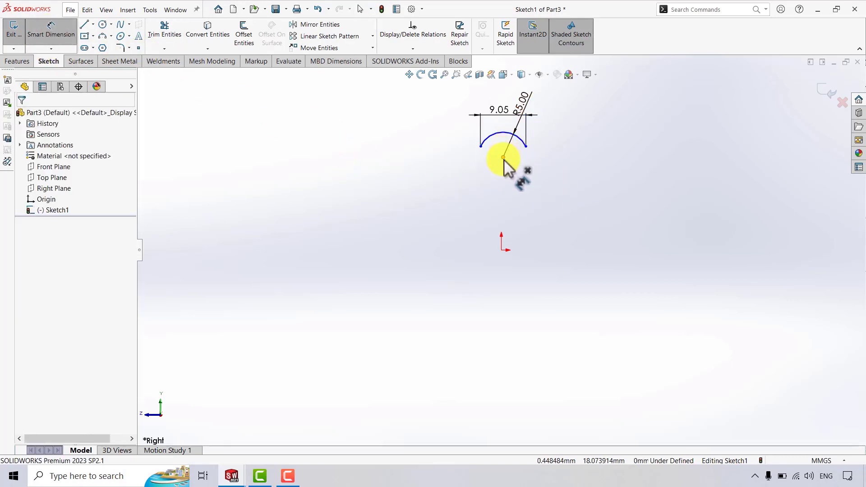
pyautogui.click(503, 157)
pyautogui.click(502, 250)
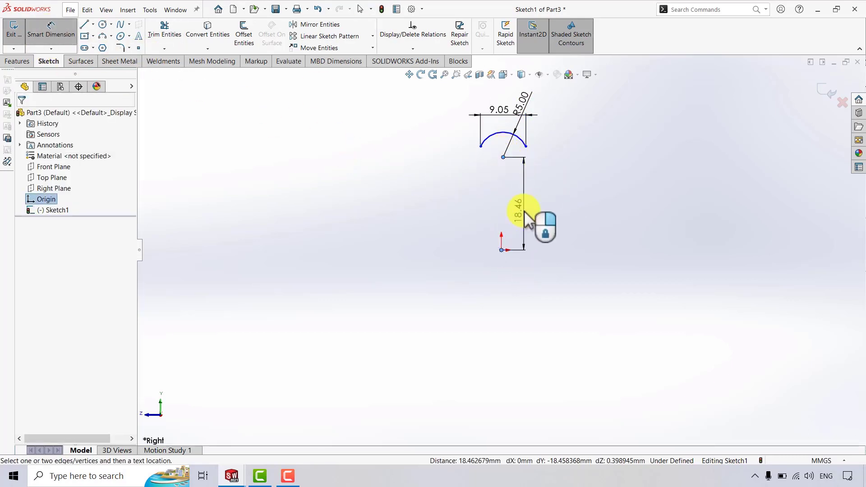
pyautogui.click(524, 214)
pyautogui.write('65')
pyautogui.press('Return')
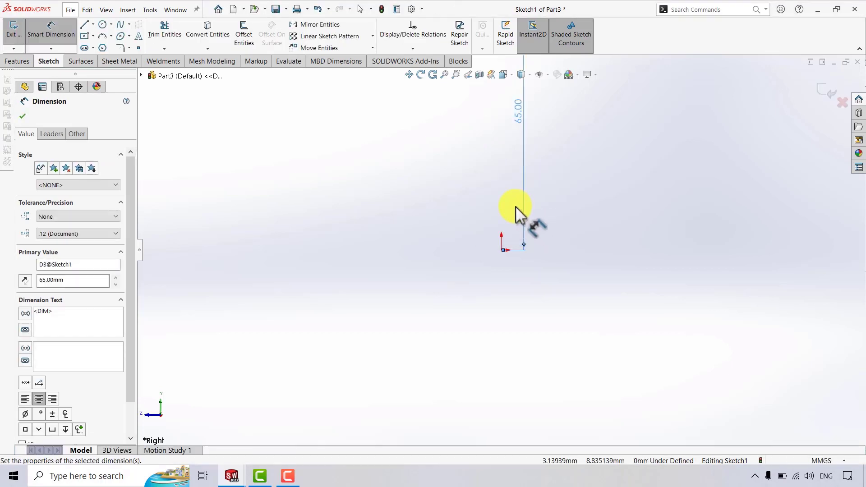
pyautogui.press('Escape')
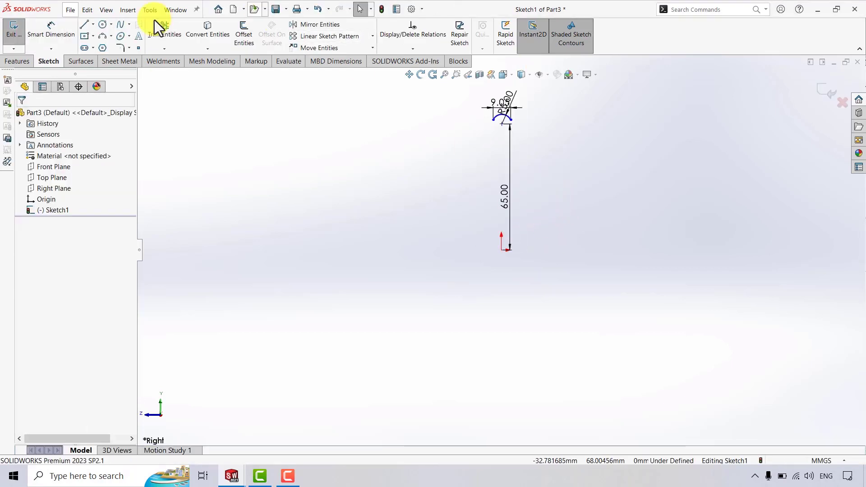
# Sketch a line about 47 mm long from the arc's left endpoint, sloping down and to the left tangent to the arc.
pyautogui.click(84, 25)
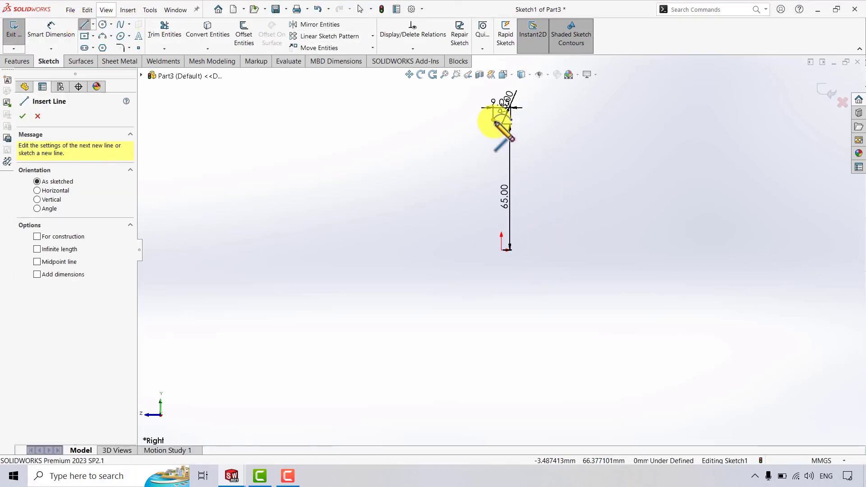
pyautogui.click(500, 123)
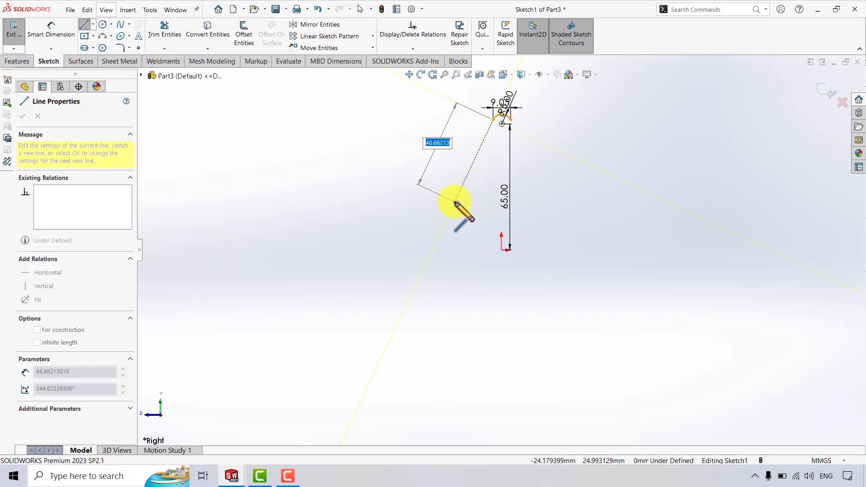
pyautogui.click(454, 202)
pyautogui.press('Escape')
pyautogui.press('Escape')
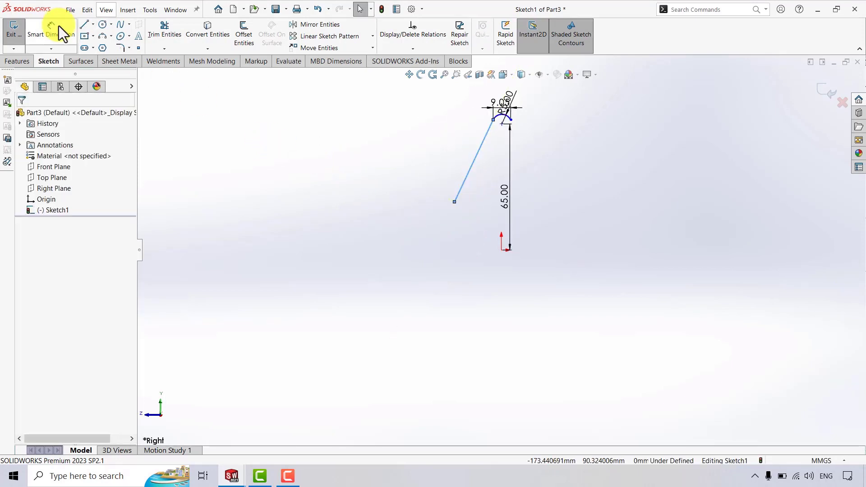
# Dimension the sloped line's aligned length to 58 mm.
pyautogui.click(62, 34)
pyautogui.click(464, 180)
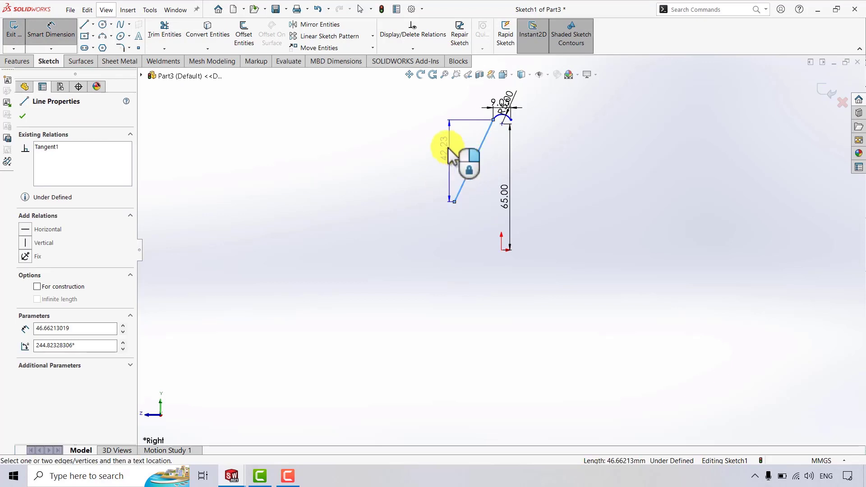
pyautogui.click(440, 116)
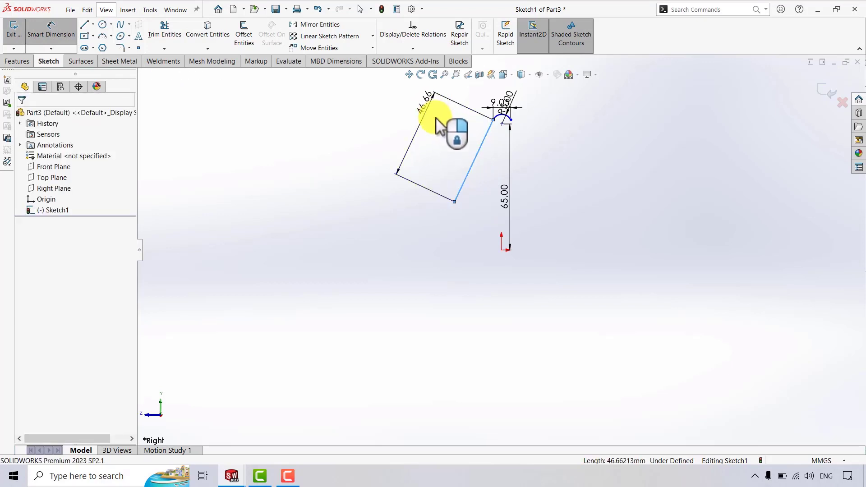
pyautogui.write('58')
pyautogui.press('Return')
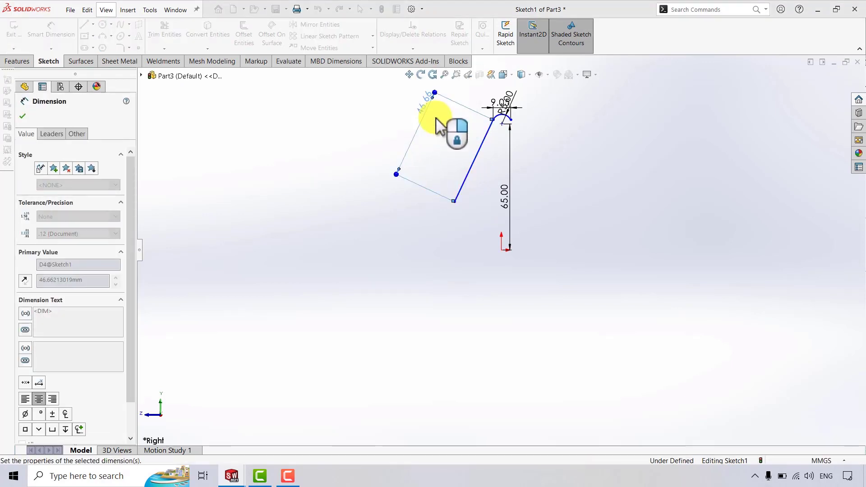
pyautogui.press('Escape')
# Sketch a line from the 58 mm line's lower endpoint, sloping gently down and to the left.
pyautogui.click(85, 27)
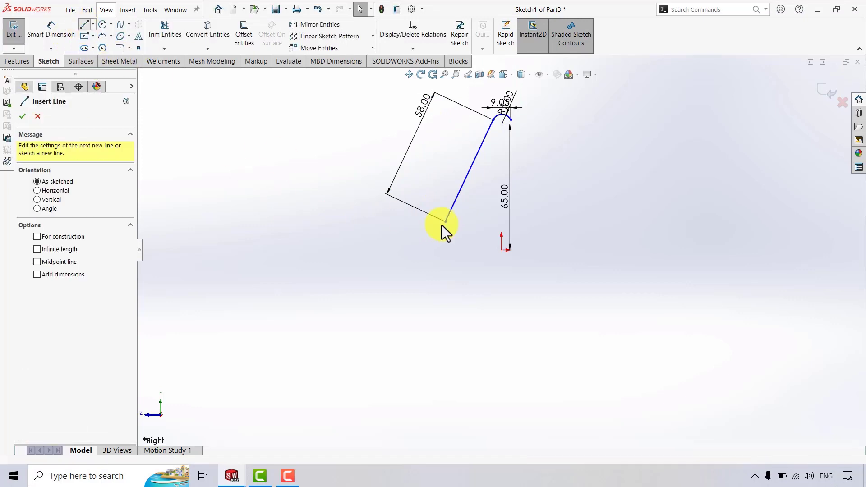
pyautogui.click(446, 222)
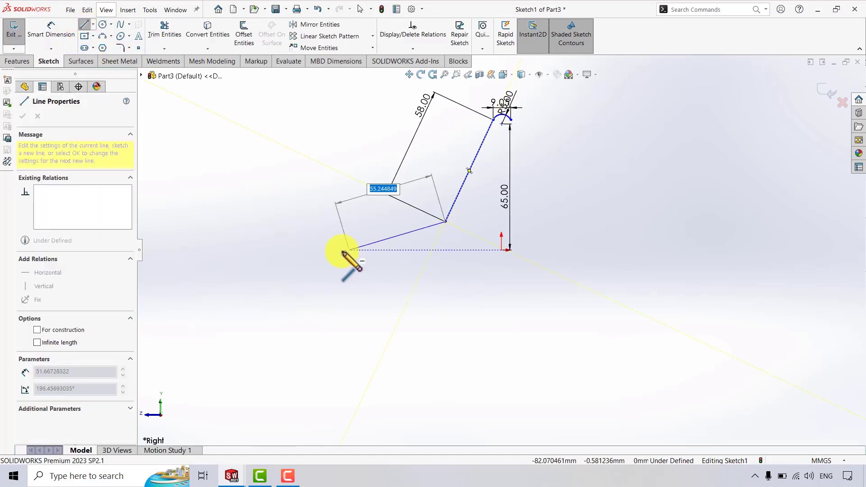
pyautogui.click(317, 259)
pyautogui.press('Escape')
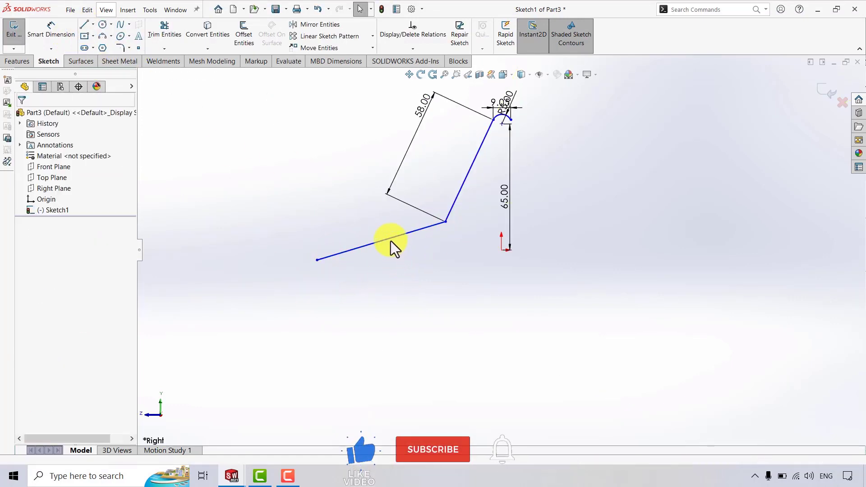
# Add an equal relation between the new gently sloping line and the 58 mm line.
pyautogui.click(391, 239)
pyautogui.keyDown('ctrl'); pyautogui.click(470, 171); pyautogui.keyUp('ctrl')
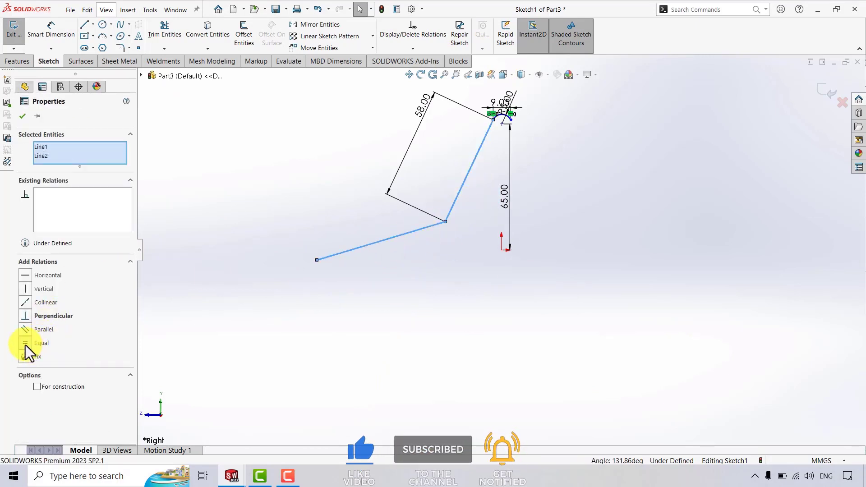
pyautogui.click(479, 294)
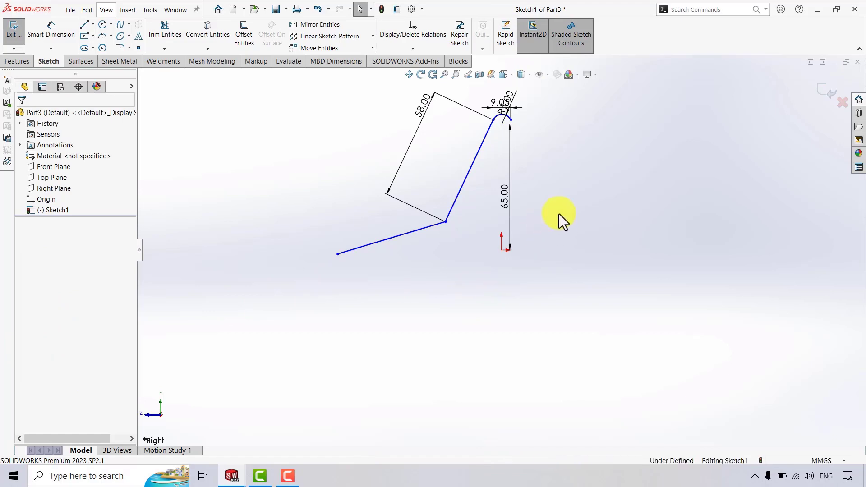
# Add a vertical relation between the arc's center point and the origin.
pyautogui.moveTo(502, 126); pyautogui.dragTo(503, 253)
pyautogui.keyDown('ctrl'); pyautogui.click(503, 251); pyautogui.keyUp('ctrl')
pyautogui.click(25, 289)
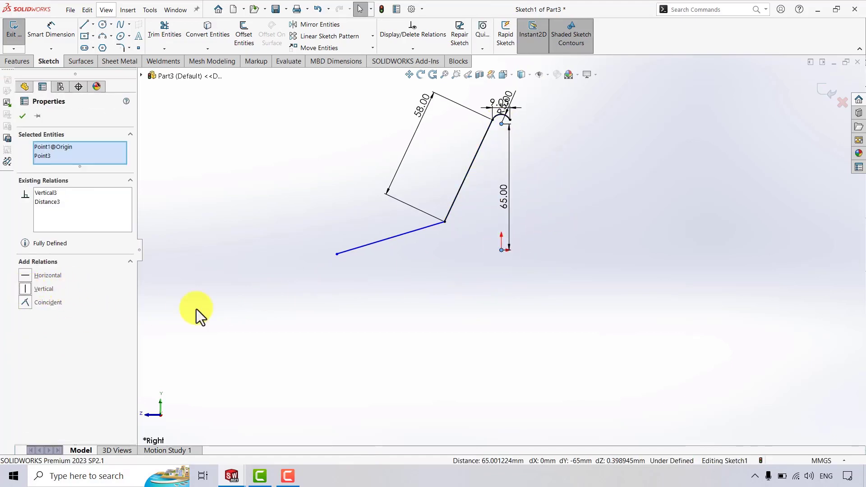
pyautogui.click(199, 315)
# Dimension the angle between the 58 mm line and the line joined to its lower end to 120°.
pyautogui.click(43, 28)
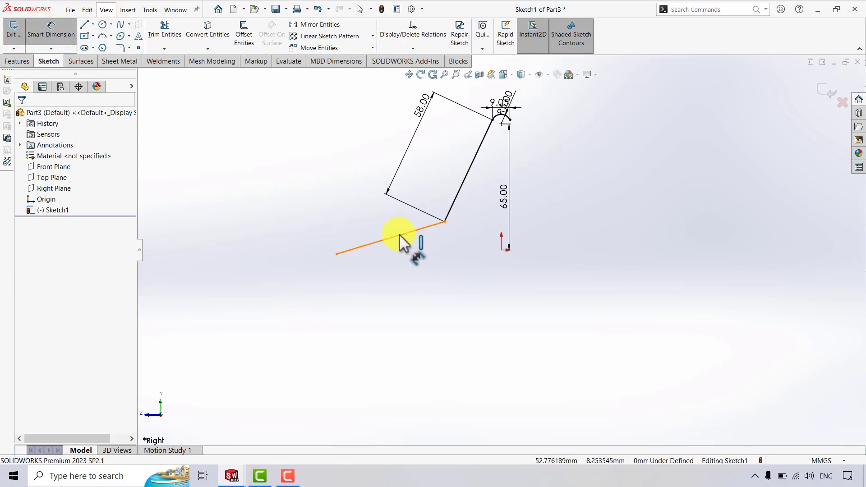
pyautogui.click(399, 235)
pyautogui.click(461, 192)
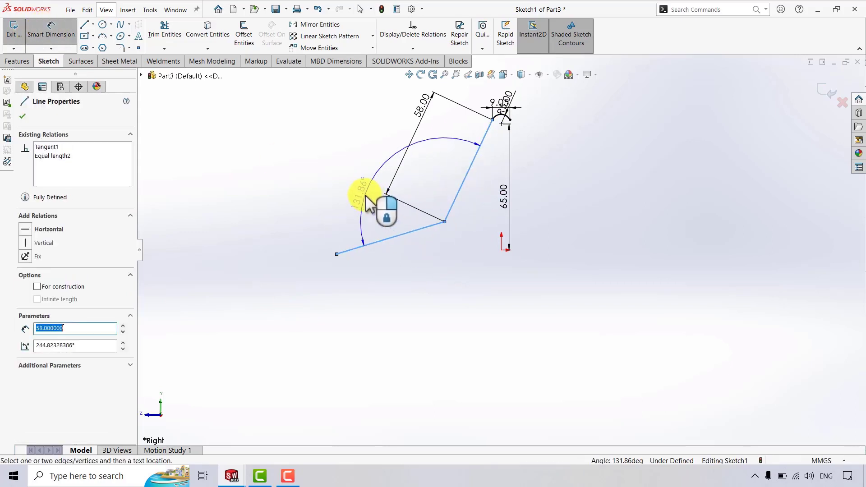
pyautogui.click(368, 213)
pyautogui.write('120')
pyautogui.press('Return')
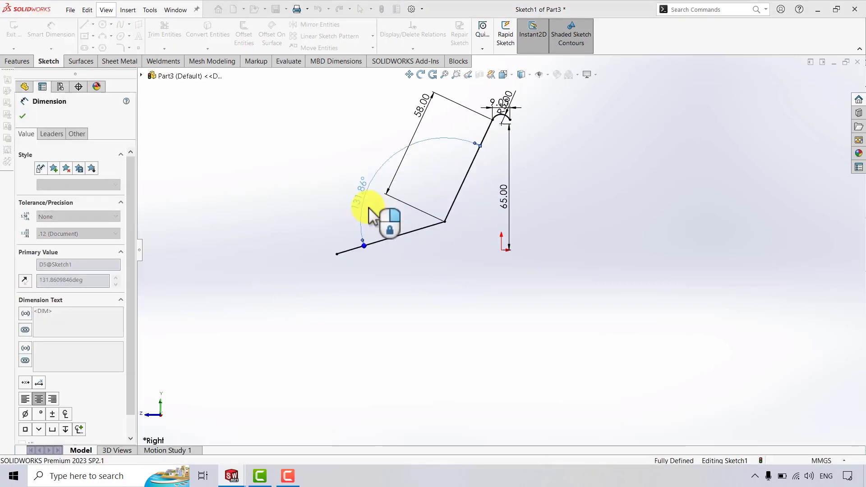
pyautogui.press('Escape')
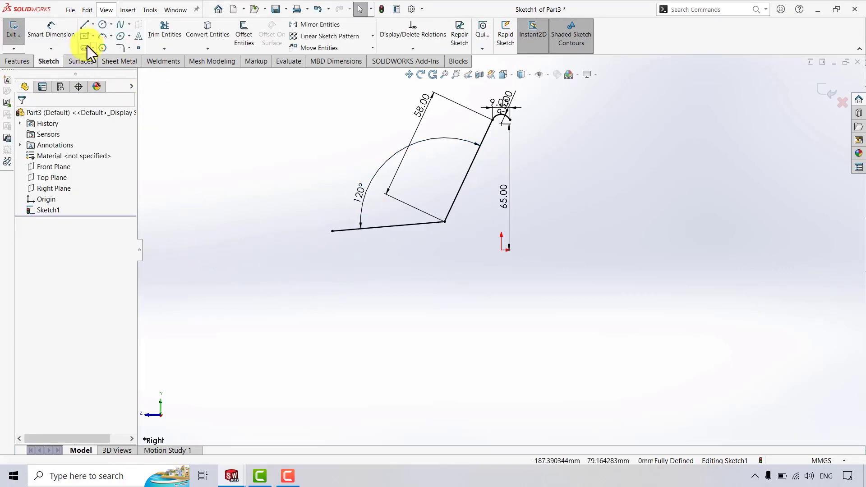
# Sketch a line about 56 mm long from the second line's left endpoint, sloping down and to the right.
pyautogui.click(84, 24)
pyautogui.click(333, 231)
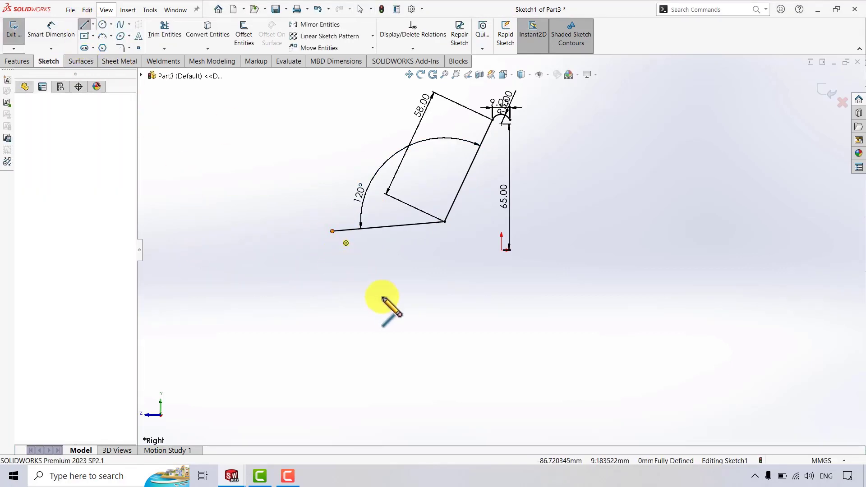
pyautogui.click(413, 307)
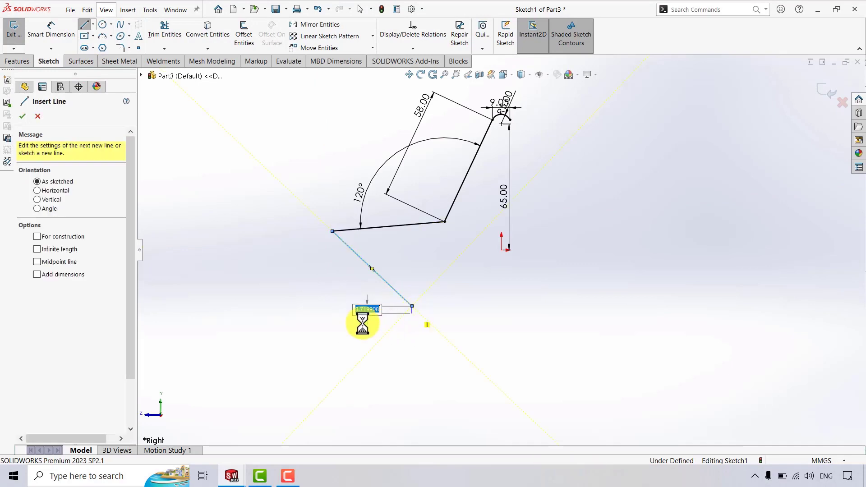
pyautogui.press('Escape')
# Add an equal relation between the third line and the second line above it.
pyautogui.click(395, 272)
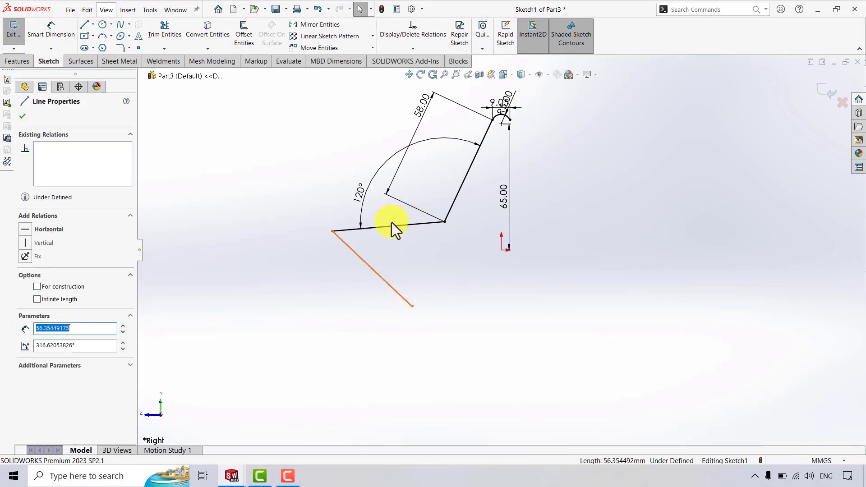
pyautogui.keyDown('ctrl'); pyautogui.click(392, 227); pyautogui.keyUp('ctrl')
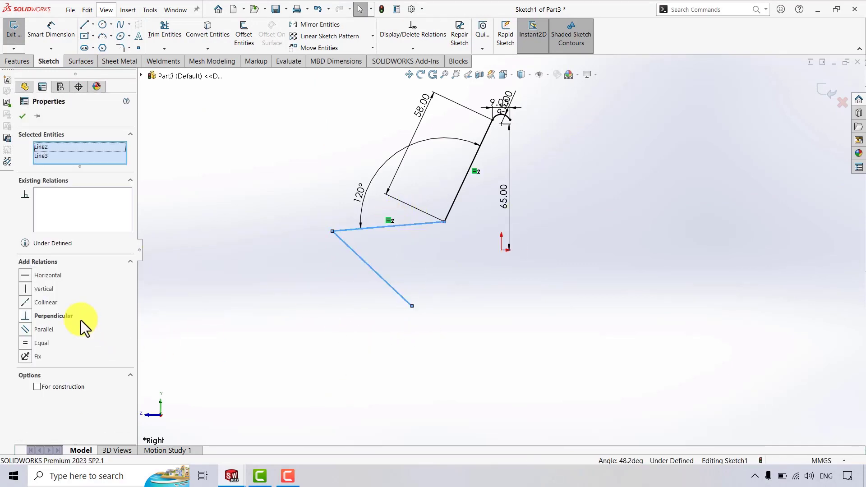
pyautogui.click(27, 343)
pyautogui.press('Escape')
# Dimension the angle between the second and third lines to 45°.
pyautogui.click(51, 30)
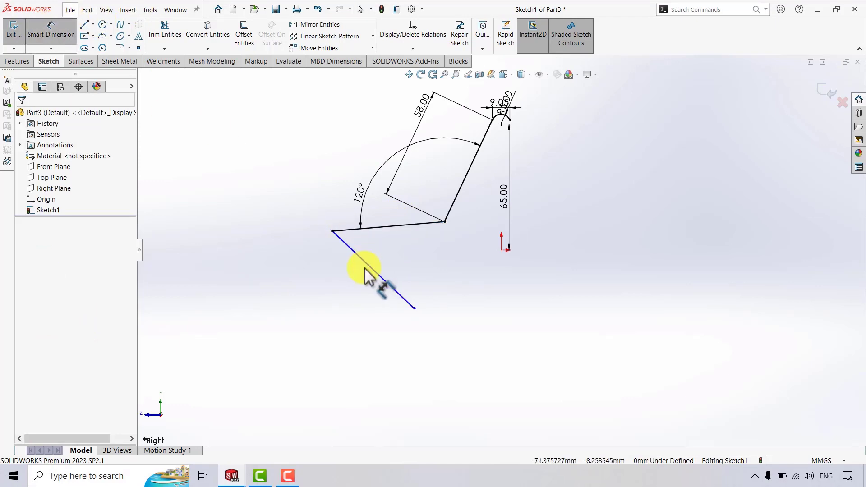
pyautogui.click(371, 272)
pyautogui.click(388, 227)
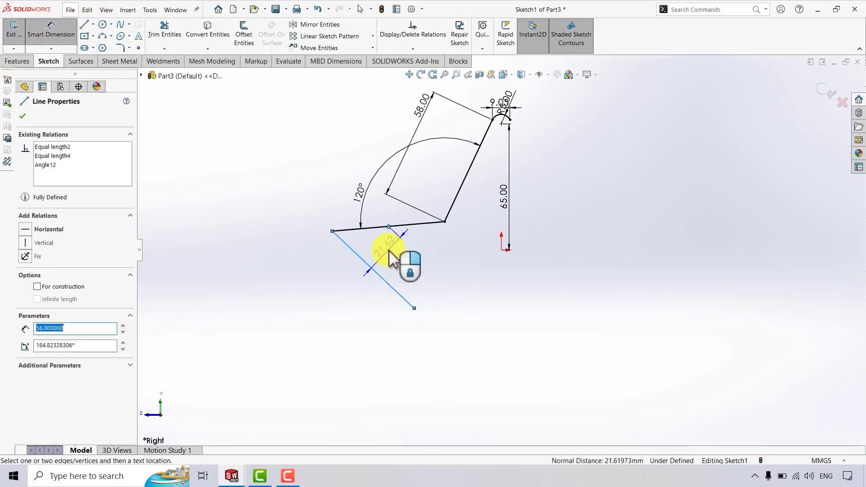
pyautogui.press('Escape')
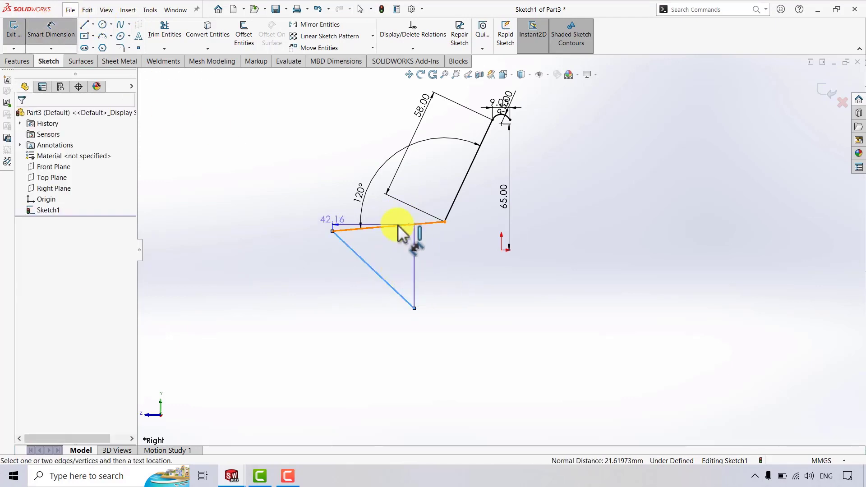
pyautogui.click(396, 254)
pyautogui.click(394, 261)
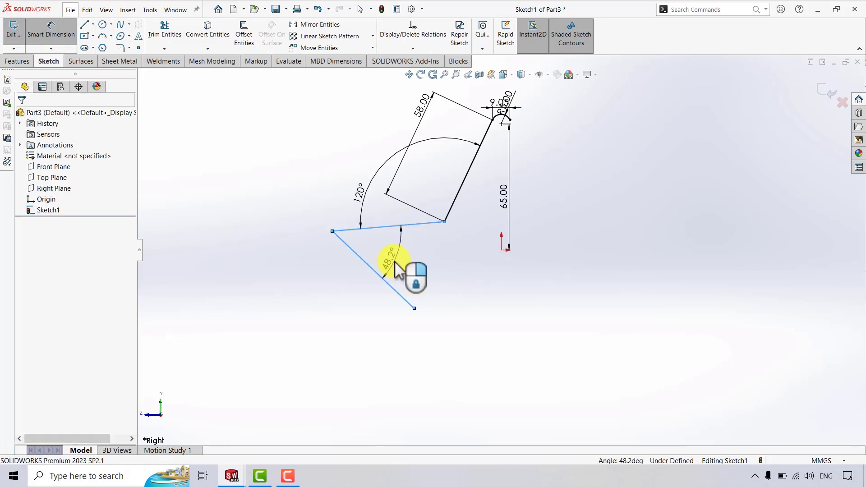
pyautogui.press('Return')
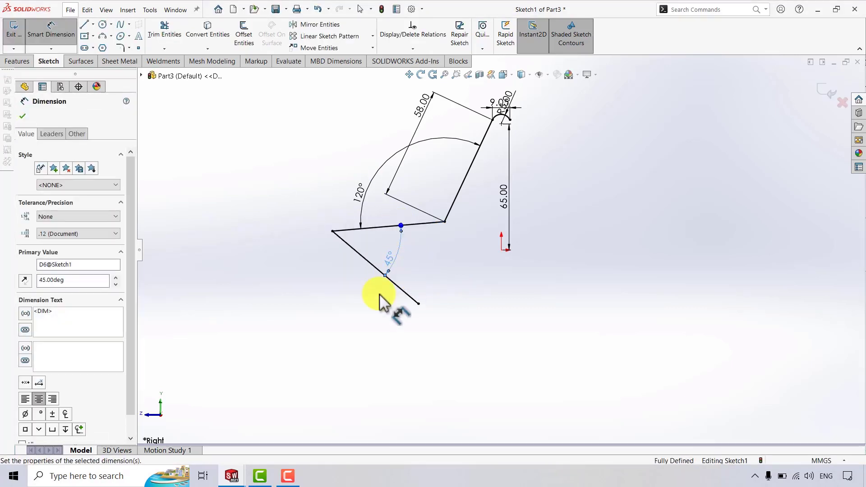
pyautogui.press('Escape')
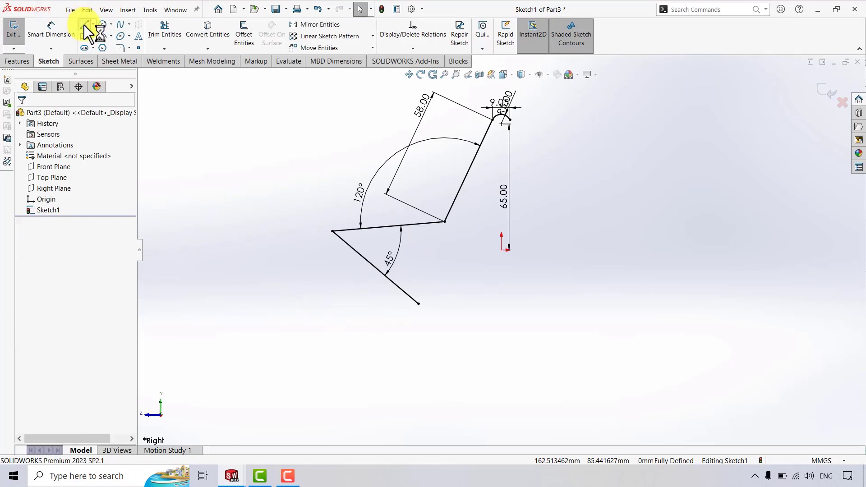
# Sketch a fourth line from the third line's lower endpoint, sloping down and to the left.
pyautogui.click(85, 25)
pyautogui.click(419, 304)
pyautogui.click(418, 304)
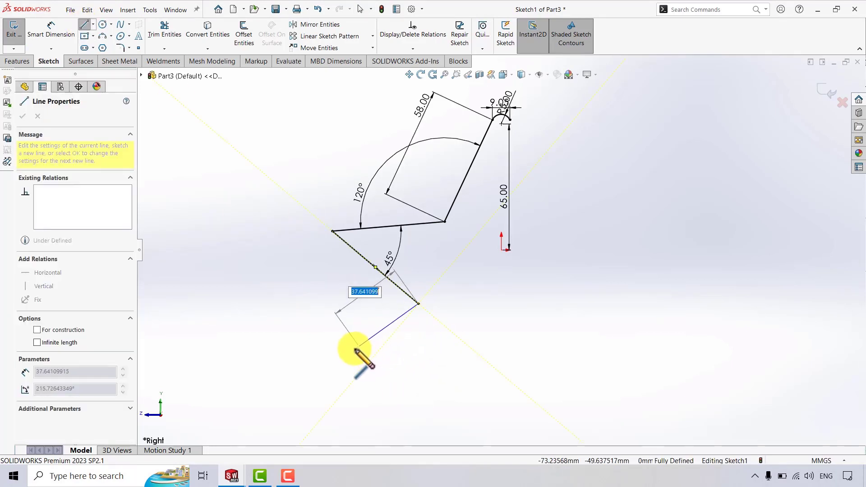
pyautogui.click(333, 373)
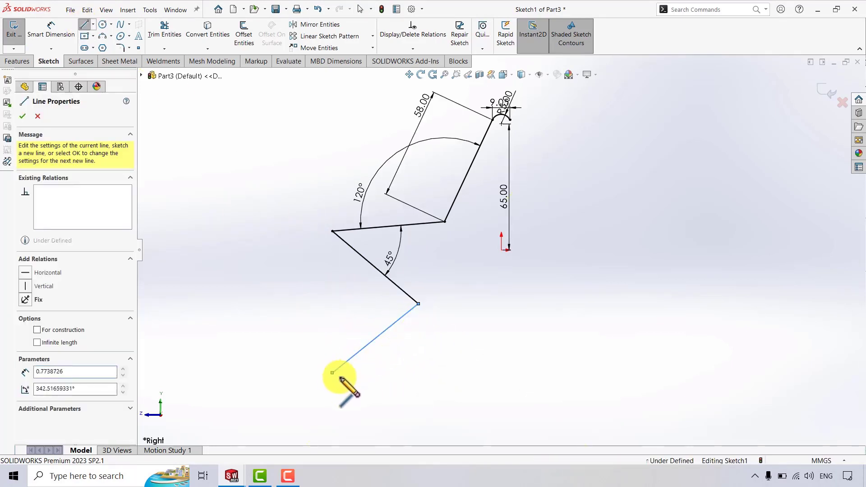
pyautogui.press('Escape')
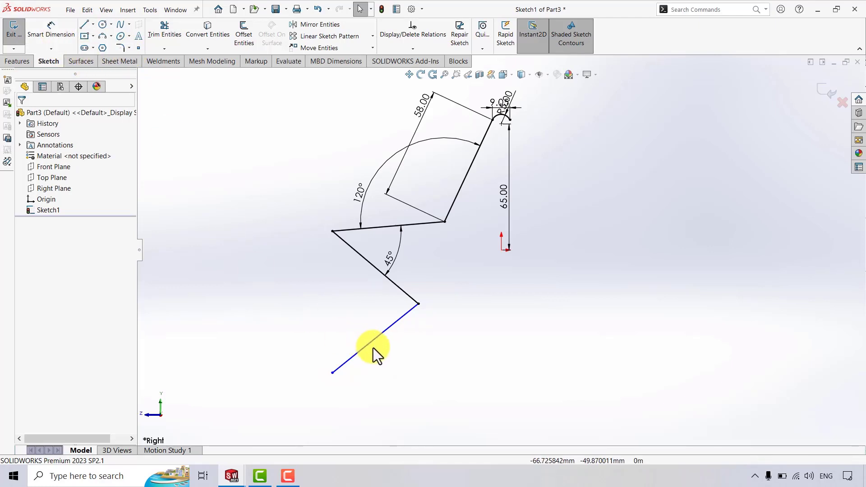
# Add an equal relation between the fourth line and the third line.
pyautogui.click(371, 346)
pyautogui.keyDown('ctrl'); pyautogui.click(370, 228); pyautogui.keyUp('ctrl')
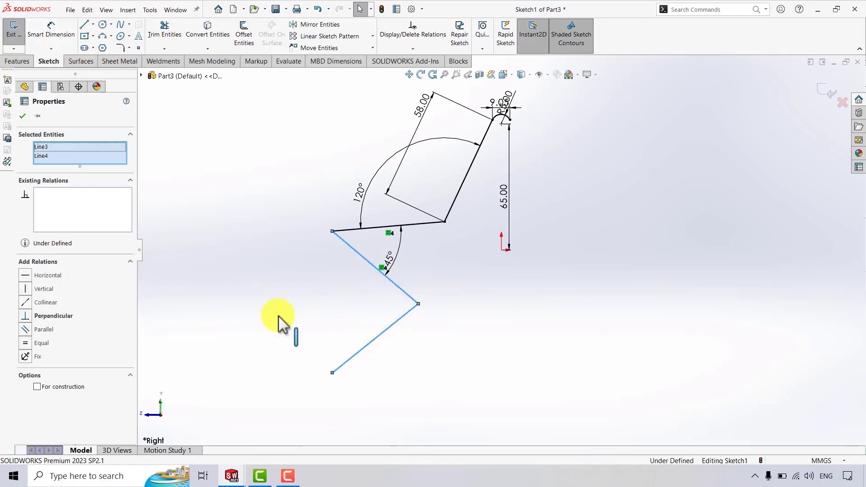
pyautogui.click(27, 343)
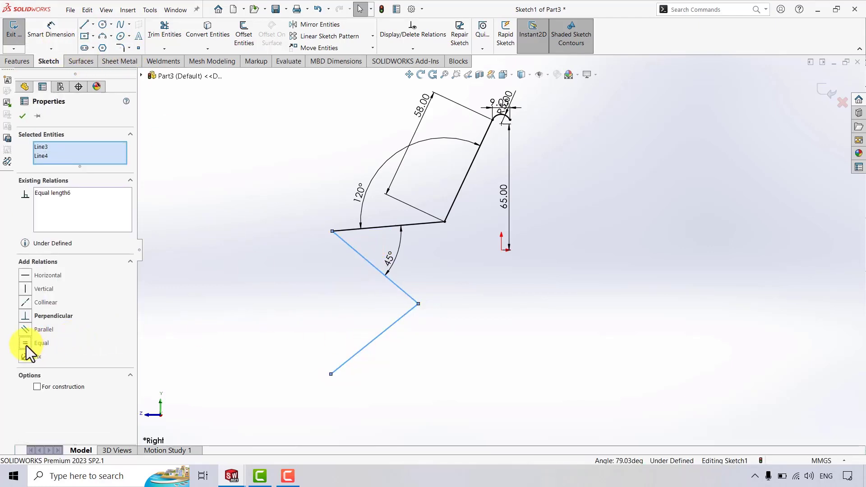
pyautogui.click(307, 316)
# Dimension the angle between the third and fourth lines to 120°.
pyautogui.click(57, 28)
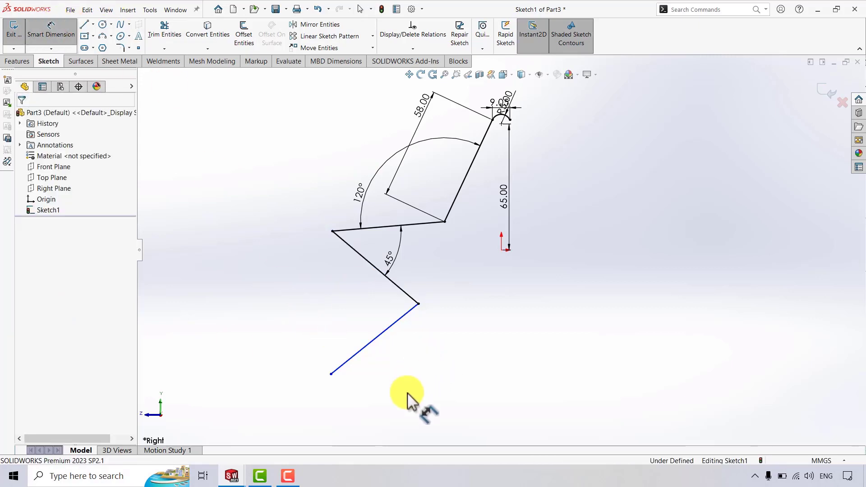
pyautogui.click(384, 335)
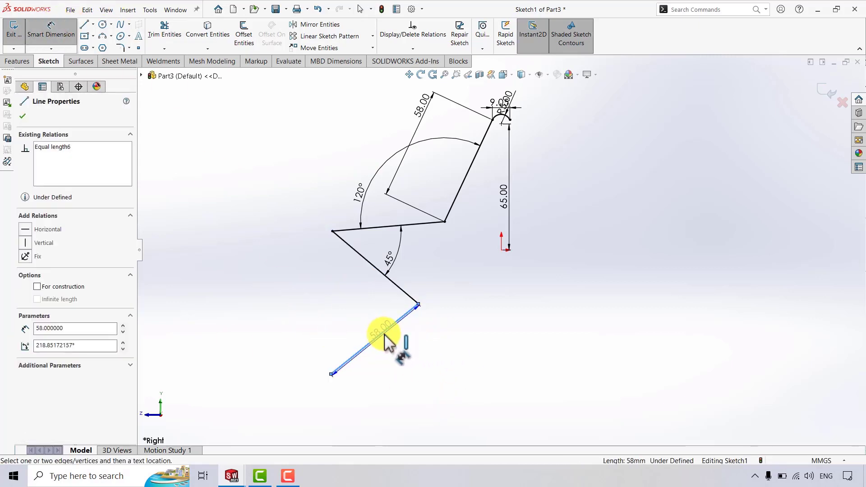
pyautogui.click(372, 269)
pyautogui.click(363, 318)
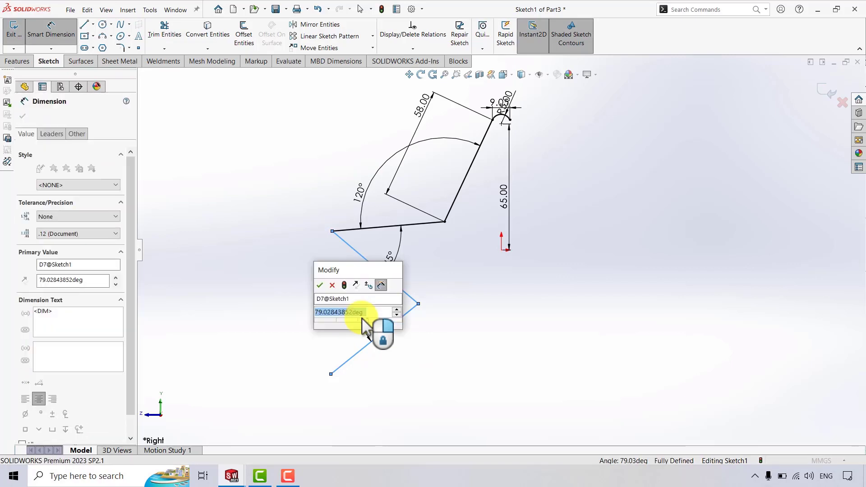
pyautogui.write('120')
pyautogui.press('Return')
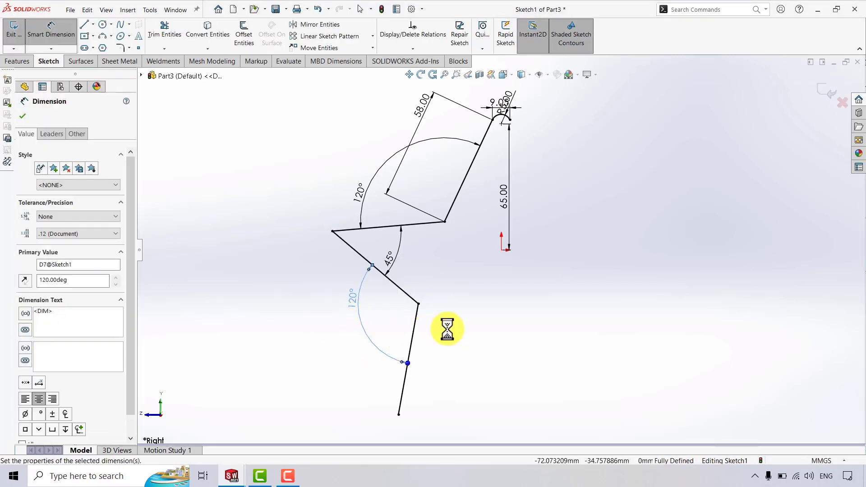
pyautogui.click(514, 343)
# Sketch a fifth line from the fourth line's lower endpoint, sloping up and to the right.
pyautogui.click(89, 25)
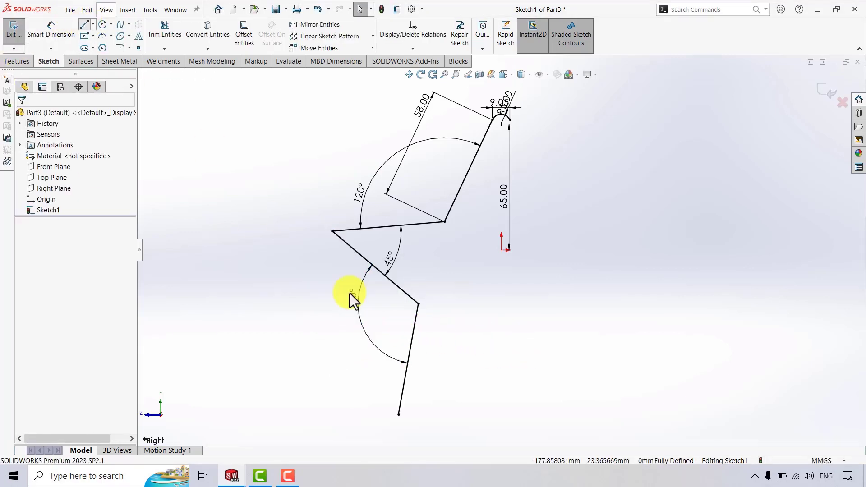
pyautogui.click(399, 416)
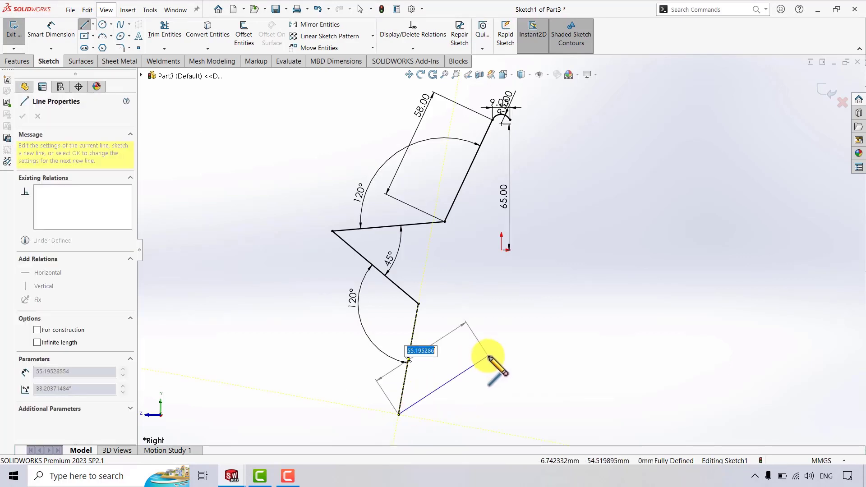
pyautogui.click(498, 368)
pyautogui.press('Escape')
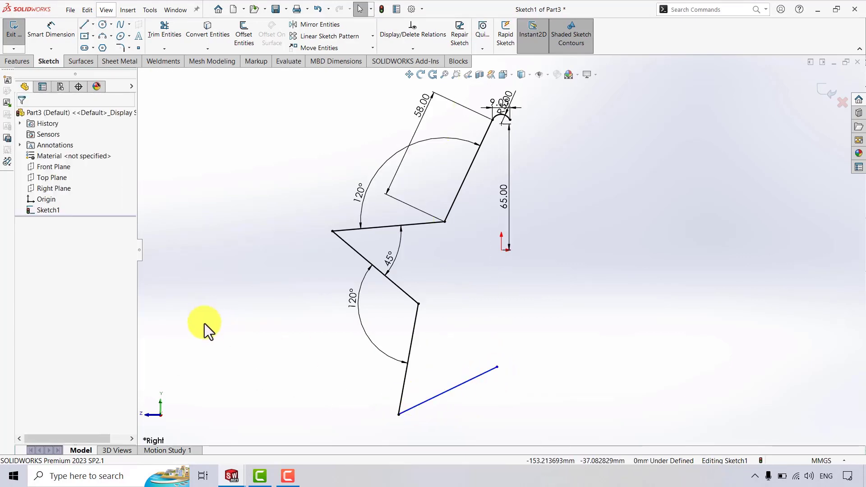
# Dimension the angle between the fourth and fifth lines to 50°.
pyautogui.click(51, 28)
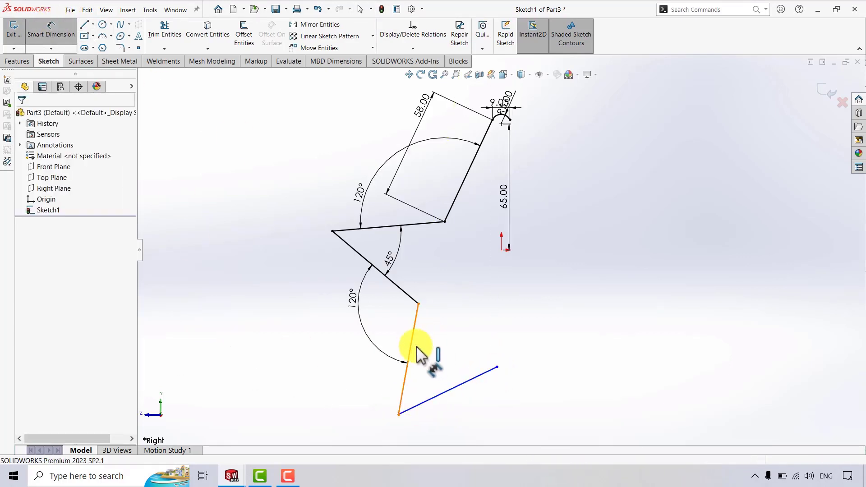
pyautogui.click(414, 350)
pyautogui.click(456, 386)
pyautogui.click(448, 369)
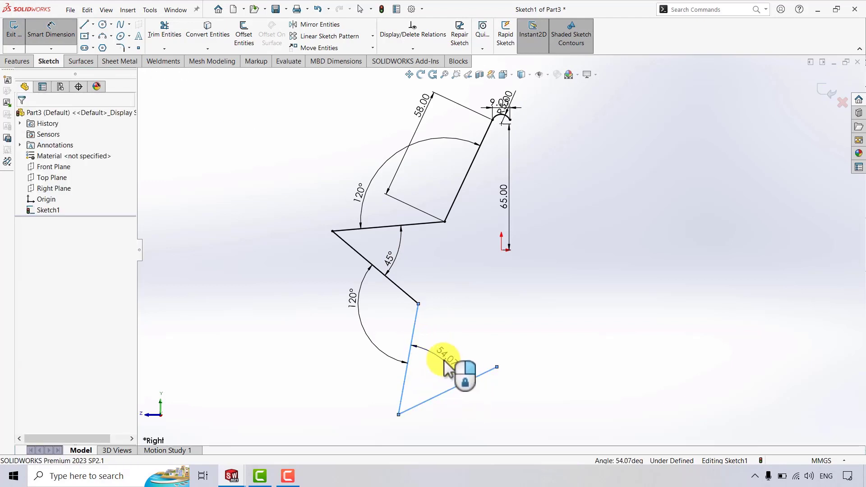
pyautogui.write('50')
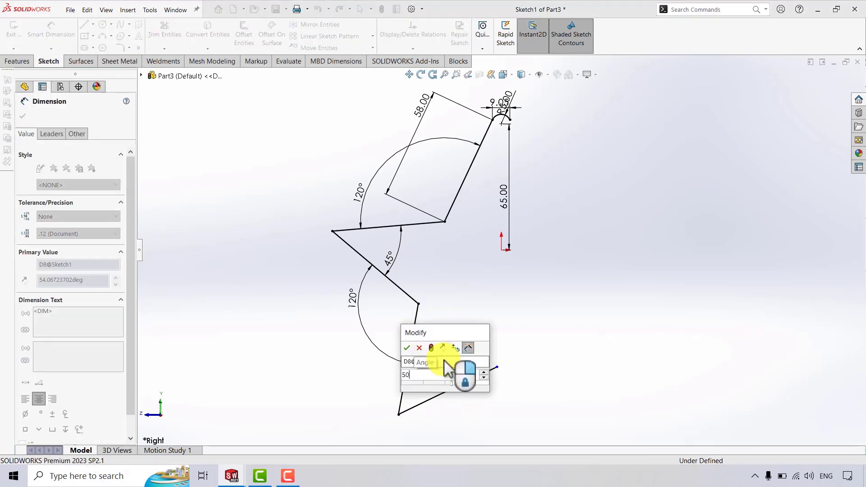
pyautogui.press('Return')
pyautogui.press('Escape')
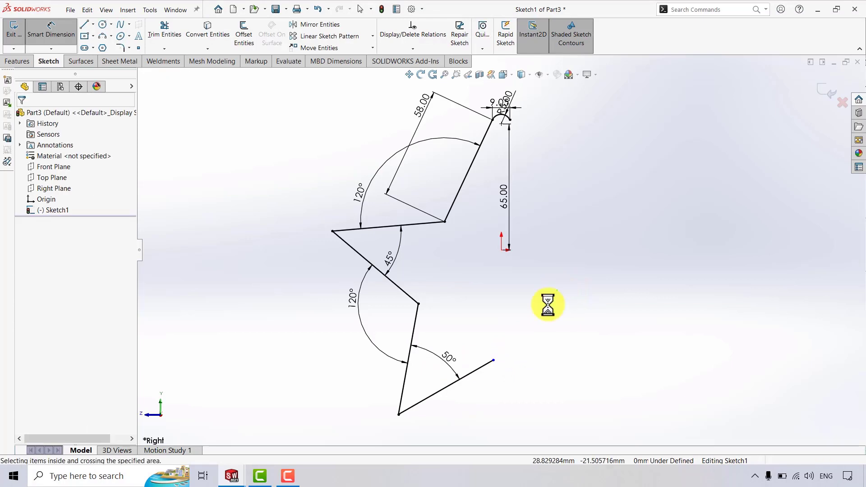
pyautogui.press('Escape')
# Add a vertical relation between the fifth line's free endpoint and the origin.
pyautogui.click(494, 360)
pyautogui.keyDown('ctrl'); pyautogui.click(502, 250); pyautogui.keyUp('ctrl')
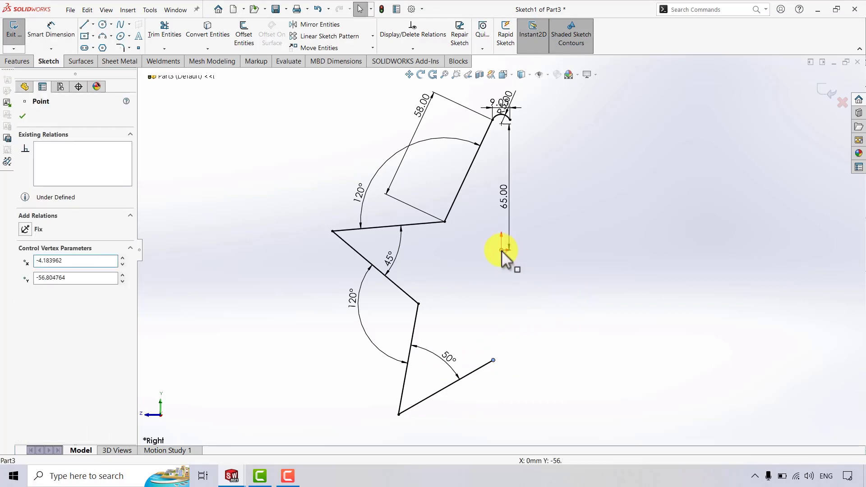
pyautogui.click(26, 289)
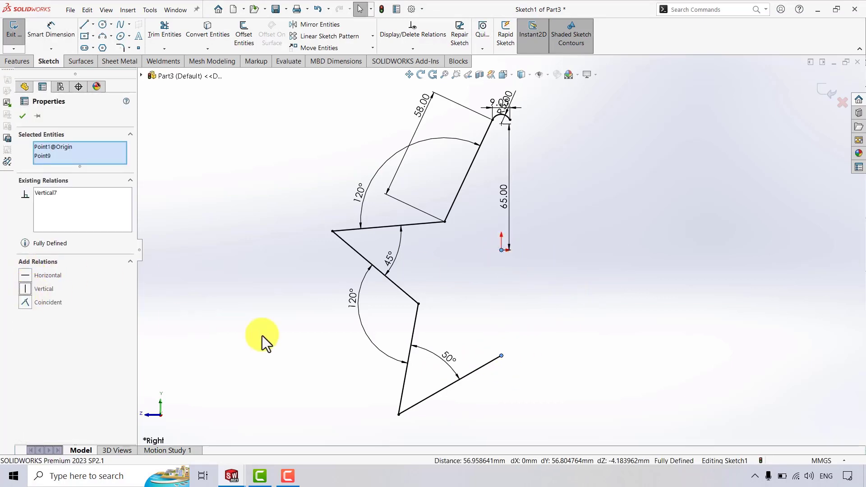
pyautogui.click(265, 352)
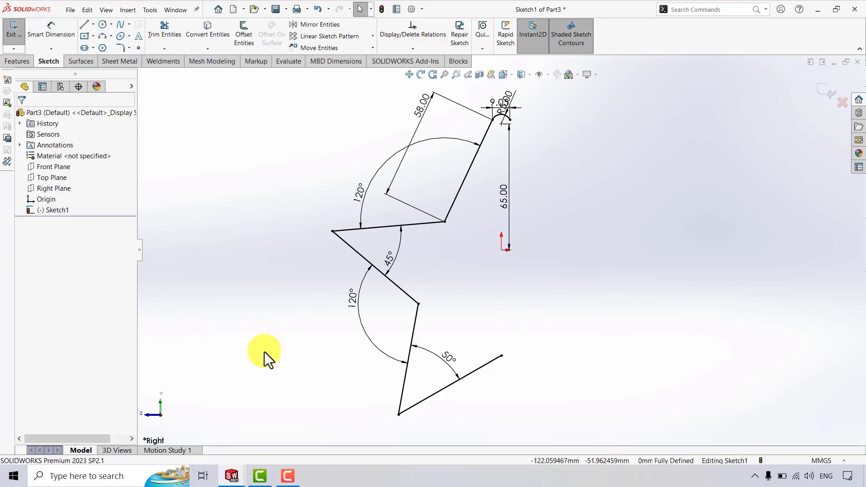
pyautogui.click(128, 48)
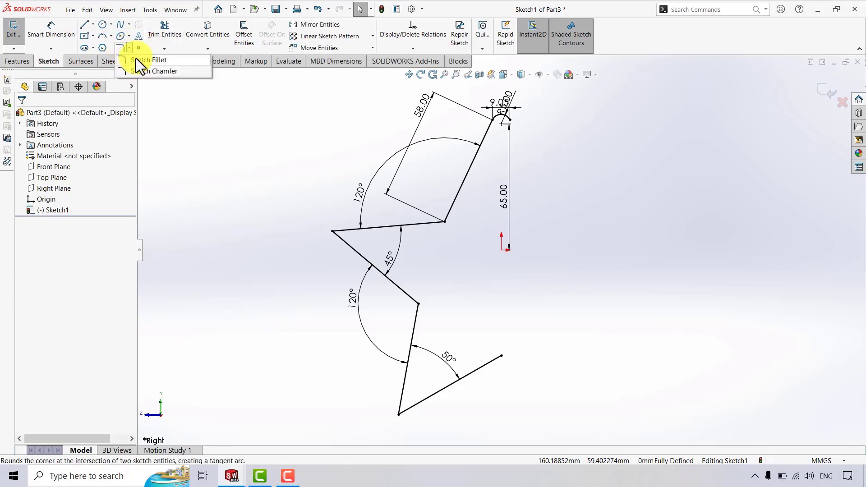
pyautogui.click(136, 59)
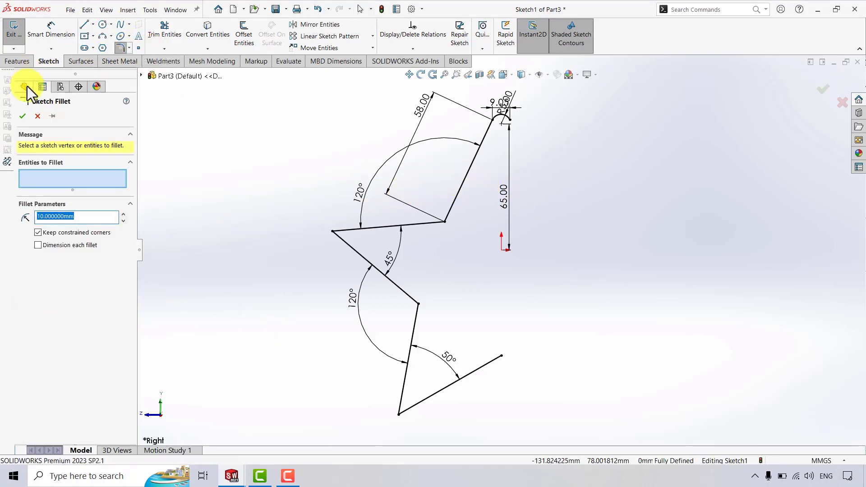
pyautogui.click(38, 116)
# Sketch a vertical centerline about 20 mm long downward from the origin.
pyautogui.click(92, 25)
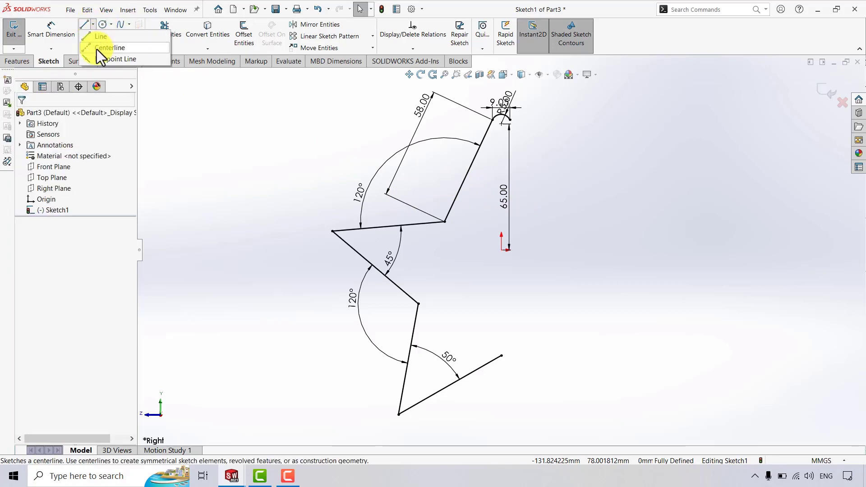
pyautogui.click(96, 49)
pyautogui.click(501, 250)
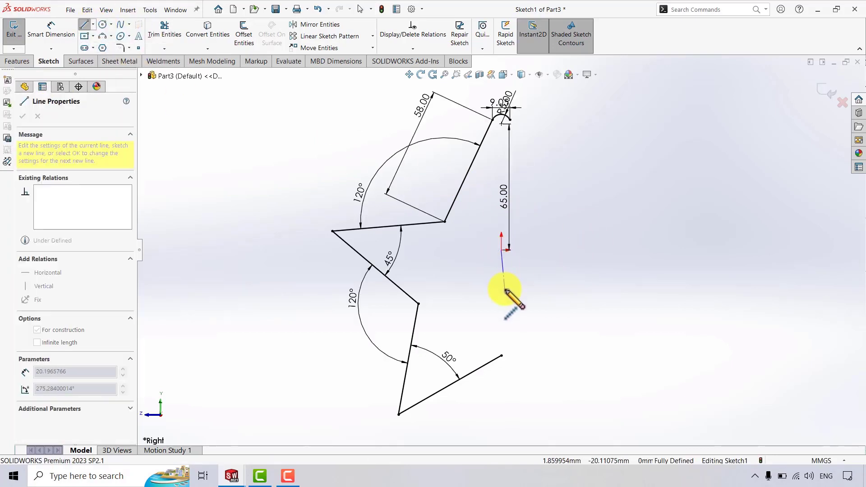
pyautogui.click(502, 292)
pyautogui.press('Escape')
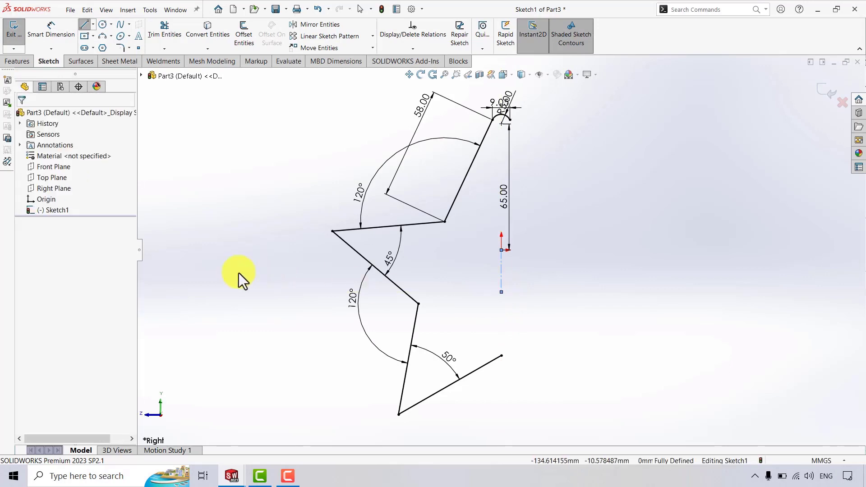
# Round the four corners of the zigzag line chain with 2.5 mm sketch fillets, accepting the loss of the equal relations.
pyautogui.click(129, 49)
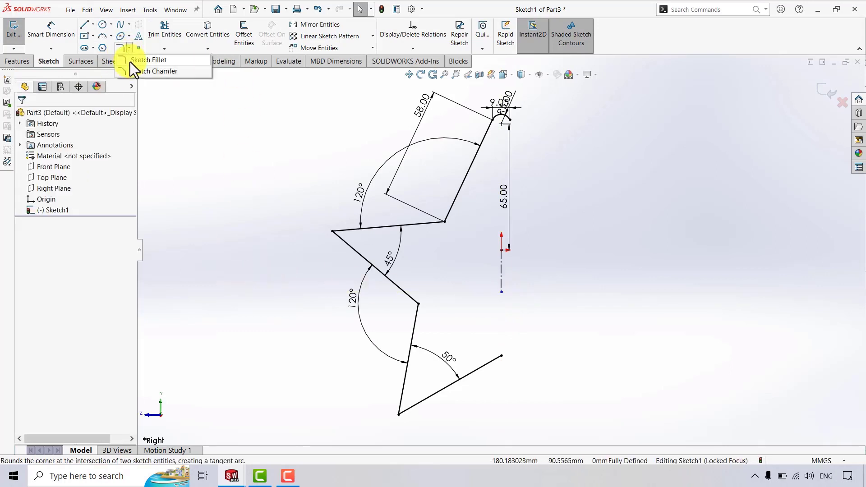
pyautogui.click(132, 62)
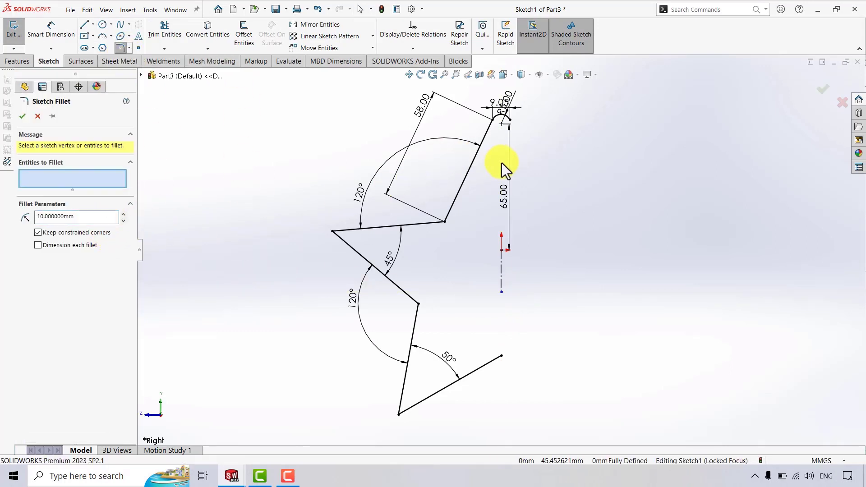
pyautogui.moveTo(497, 144)
pyautogui.mouseDown()
pyautogui.moveTo(355, 314)
pyautogui.moveTo(326, 434)
pyautogui.mouseUp()
pyautogui.click(457, 248)
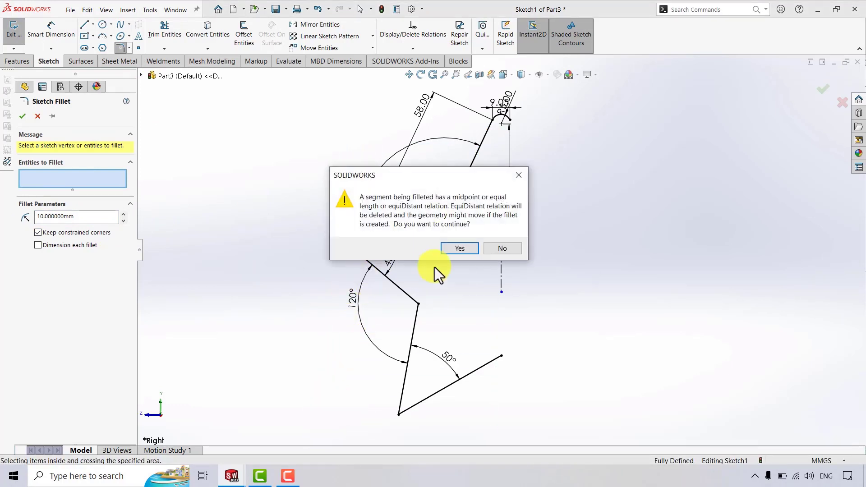
pyautogui.click(449, 251)
pyautogui.click(454, 251)
pyautogui.doubleClick(86, 244)
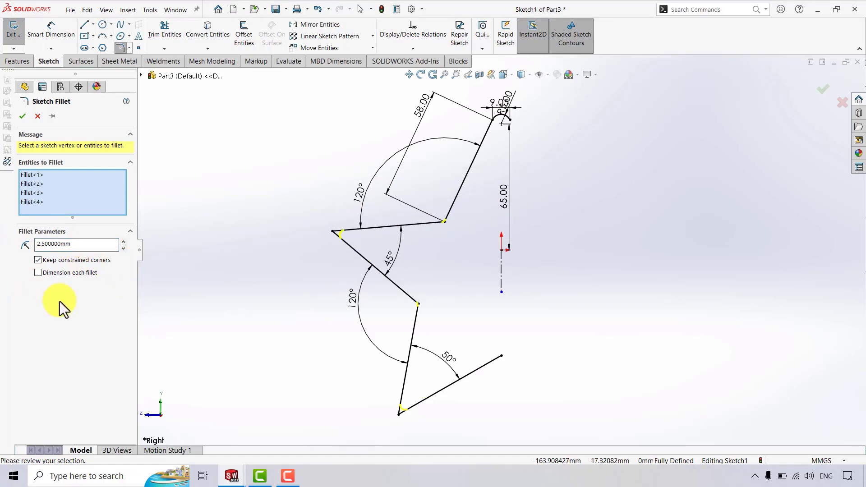
pyautogui.click(23, 115)
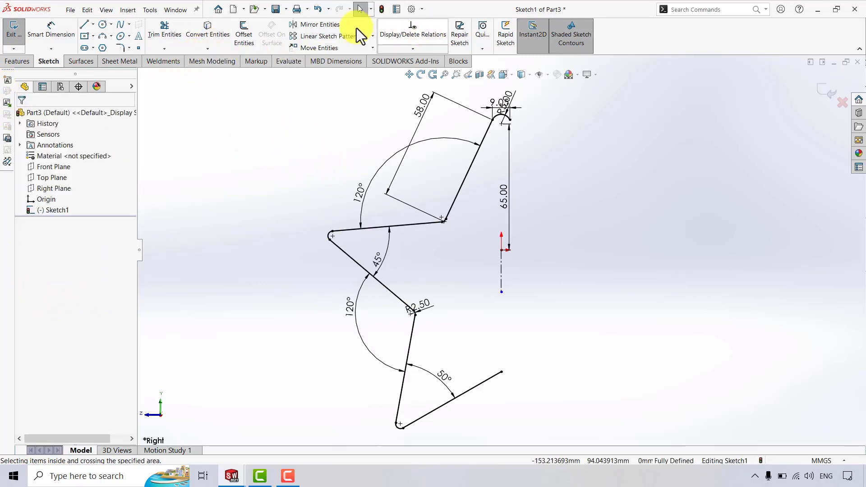
# Mirror the zigzag lines and their fillets about the vertical centerline to close the star outline.
pyautogui.click(336, 25)
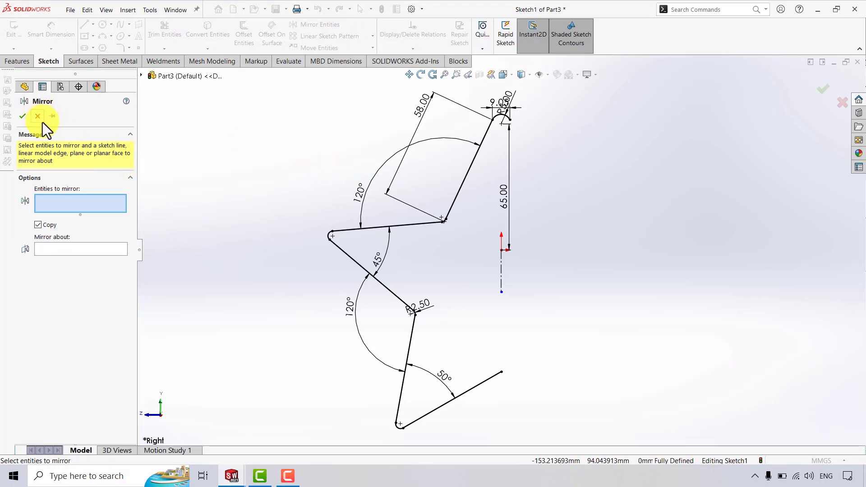
pyautogui.moveTo(490, 156)
pyautogui.mouseDown()
pyautogui.moveTo(351, 382)
pyautogui.moveTo(329, 449)
pyautogui.moveTo(311, 462)
pyautogui.mouseUp()
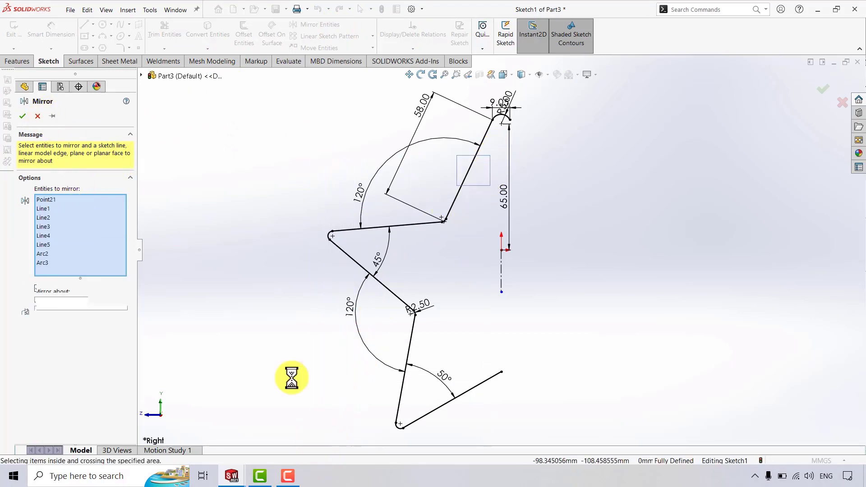
pyautogui.click(90, 331)
pyautogui.click(502, 270)
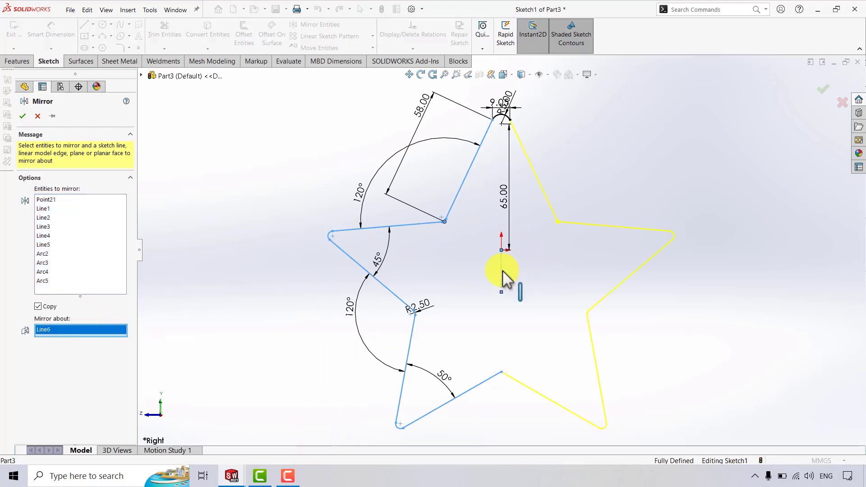
pyautogui.click(24, 116)
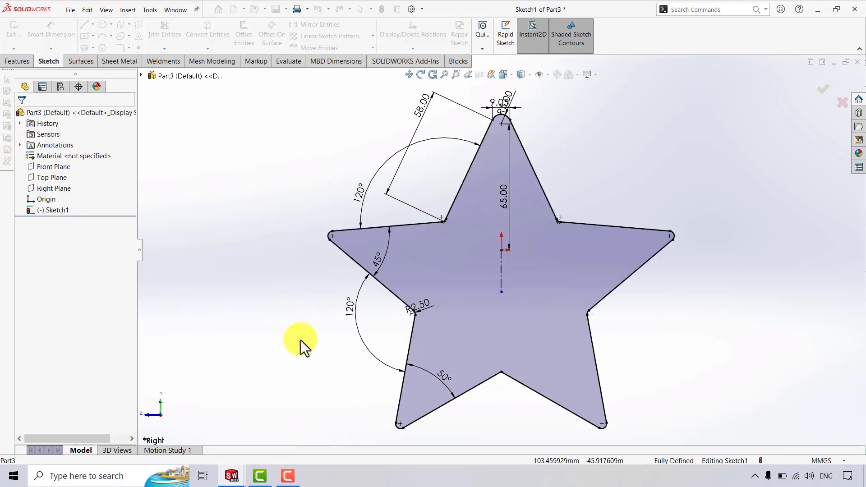
# Round the star's lower inner corner on the centerline with a 10 mm sketch fillet and exit the sketch.
pyautogui.scroll(3, 535, 330)
pyautogui.scroll(-6, 521, 305)
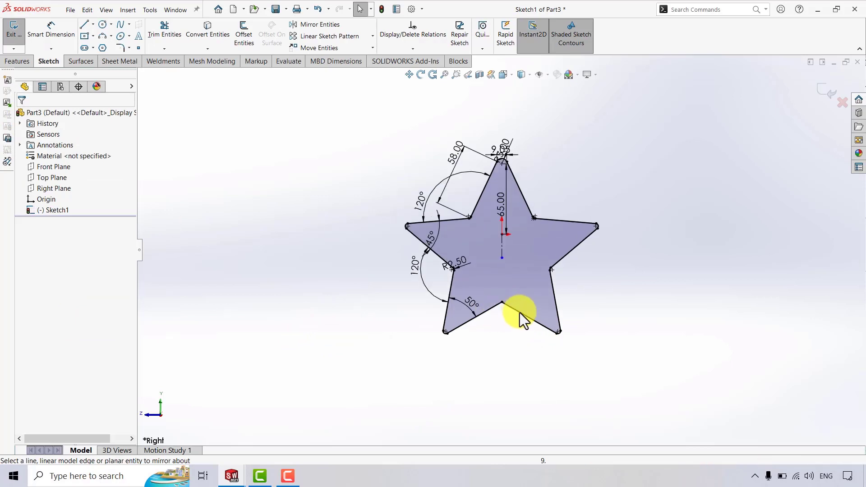
pyautogui.scroll(-3, 486, 283)
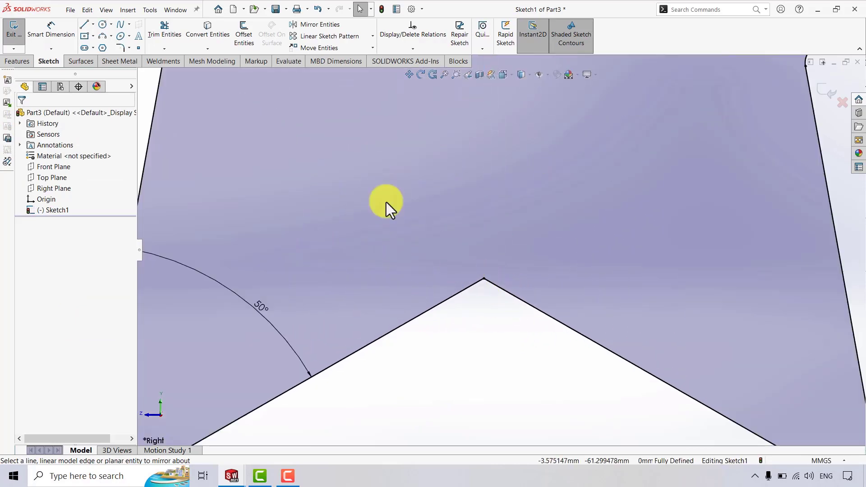
pyautogui.click(129, 48)
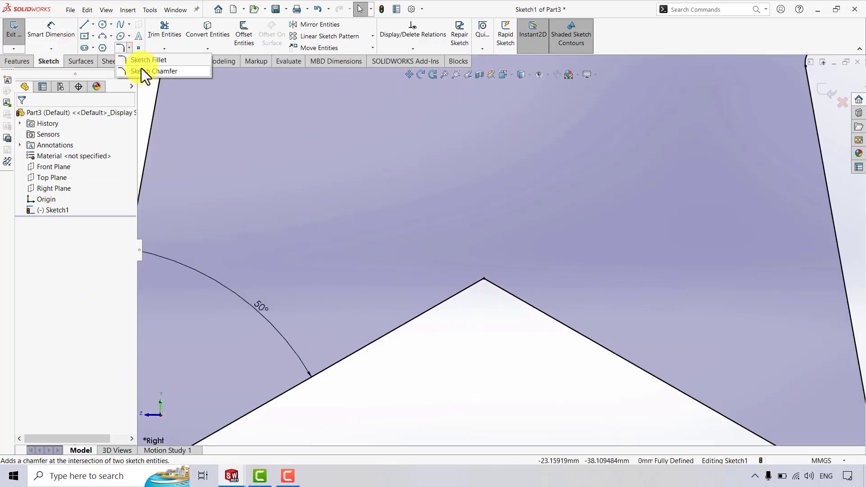
pyautogui.click(136, 58)
pyautogui.write('1')
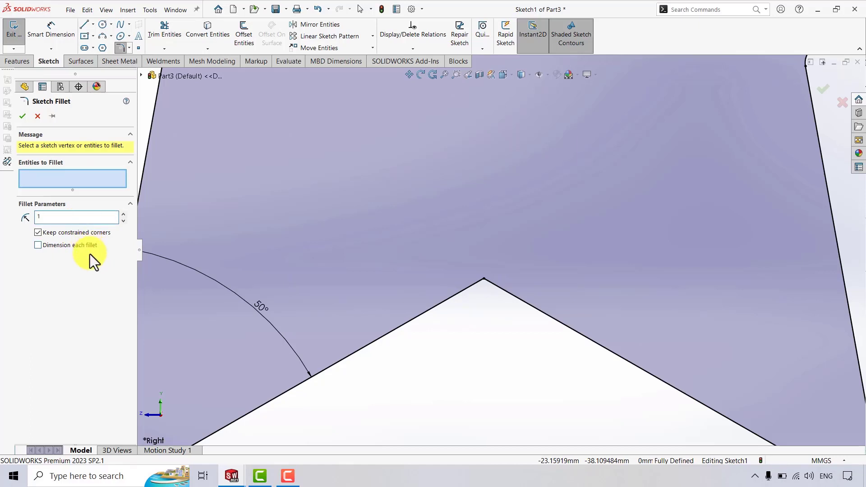
pyautogui.write('0.000000mm')
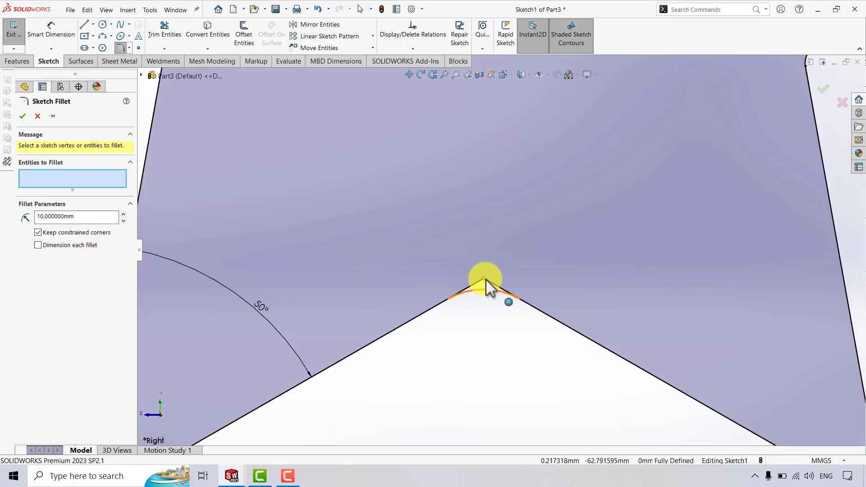
pyautogui.click(481, 280)
pyautogui.click(23, 117)
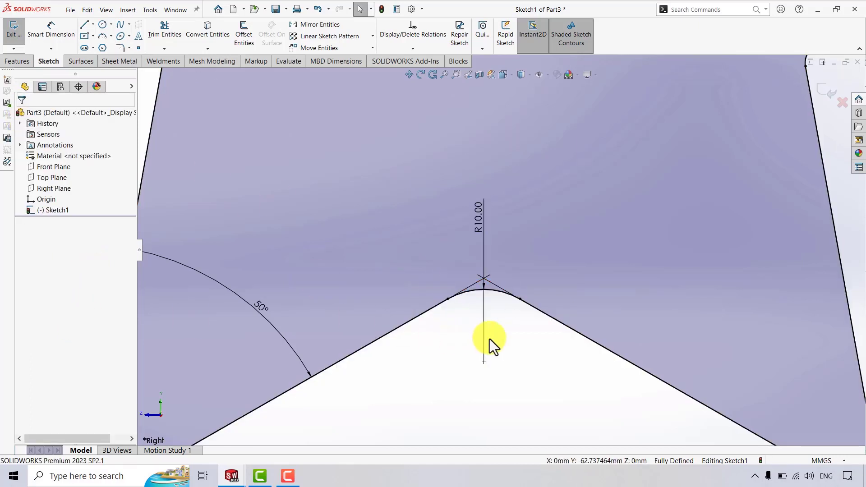
pyautogui.scroll(10, 541, 323)
pyautogui.scroll(-3, 524, 172)
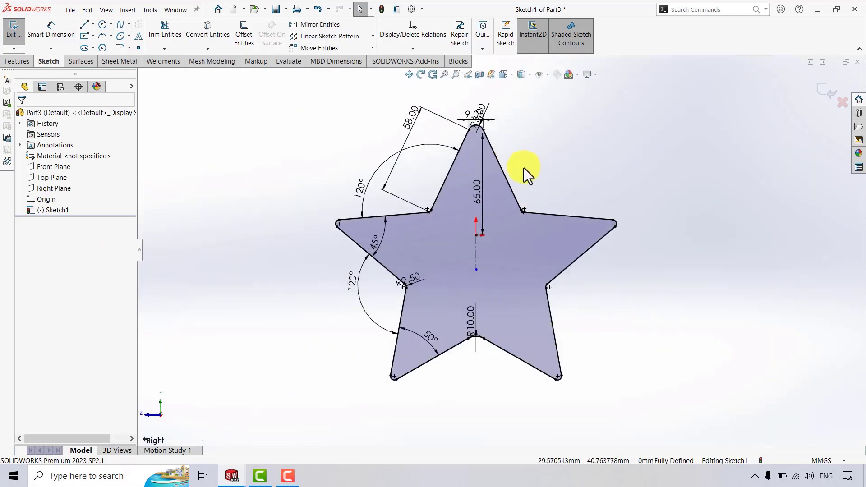
pyautogui.click(829, 91)
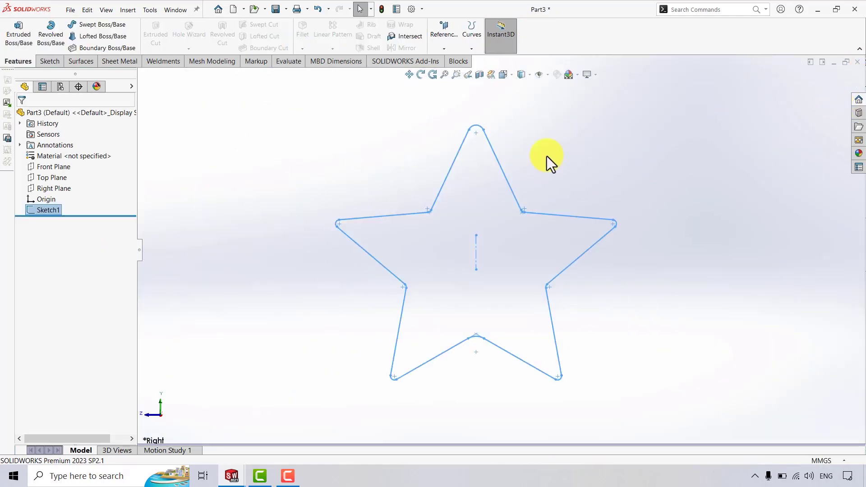
# Sweep a circular profile of 5 mm diameter along the star sketch.
pyautogui.click(80, 26)
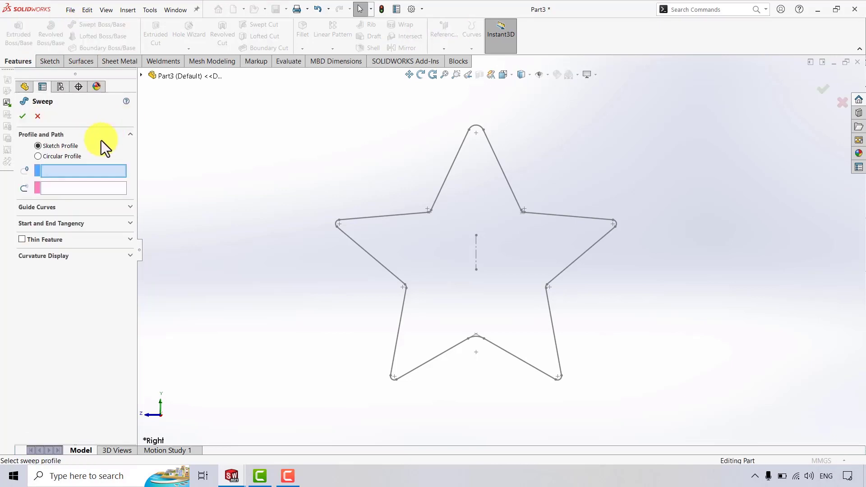
pyautogui.click(55, 158)
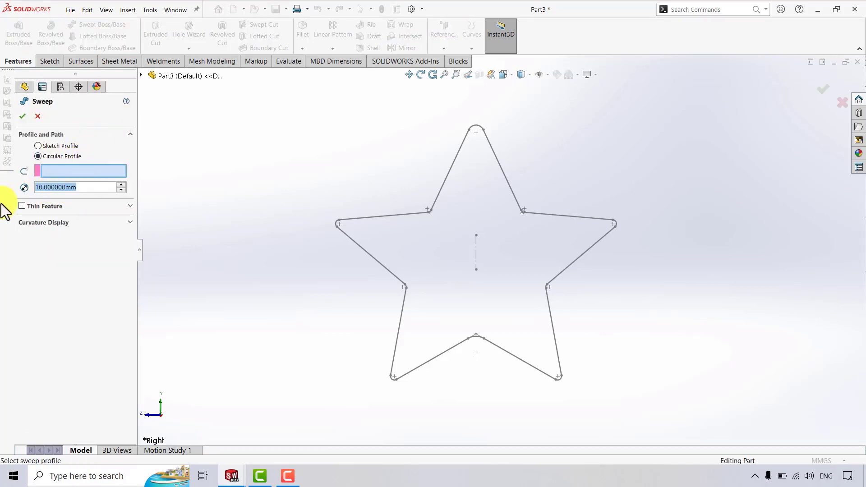
pyautogui.write('5')
pyautogui.press('Return')
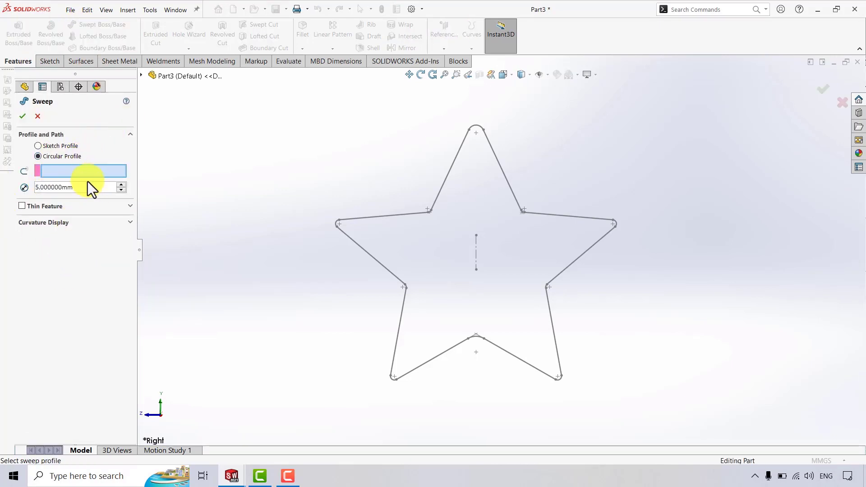
pyautogui.click(452, 166)
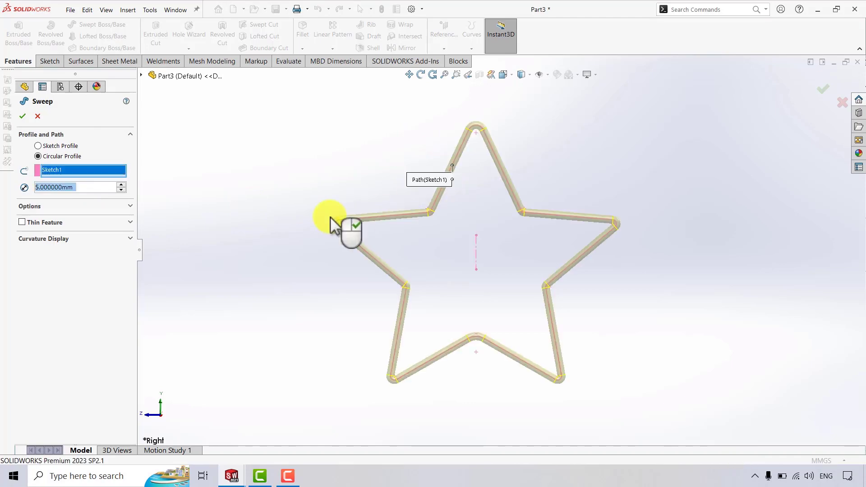
pyautogui.click(23, 116)
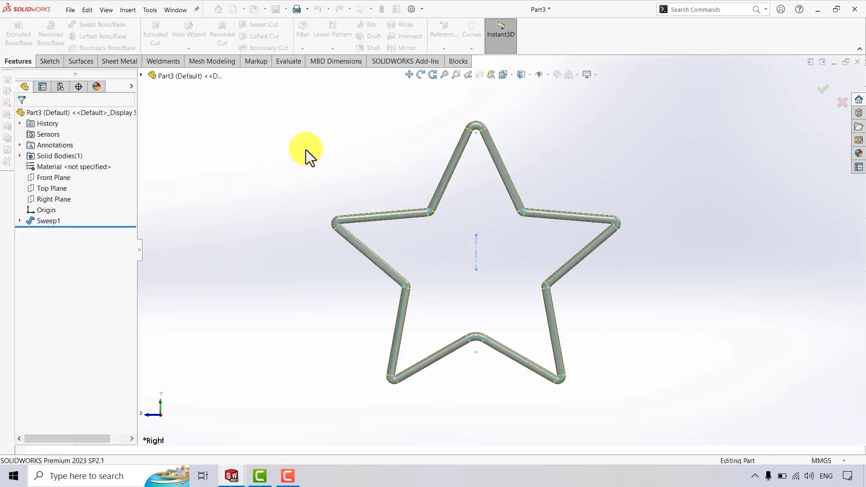
pyautogui.press('space')
pyautogui.click(769, 299)
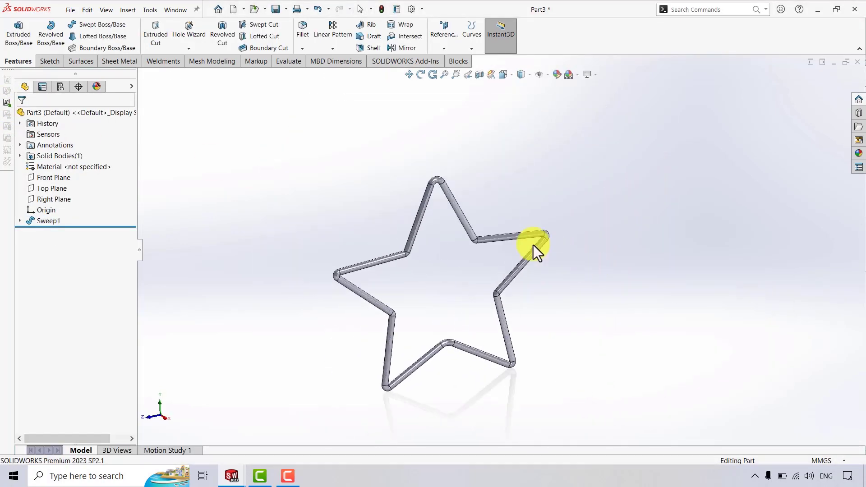
# Colour the whole star part black from the standard swatches and save the part.
pyautogui.click(55, 115)
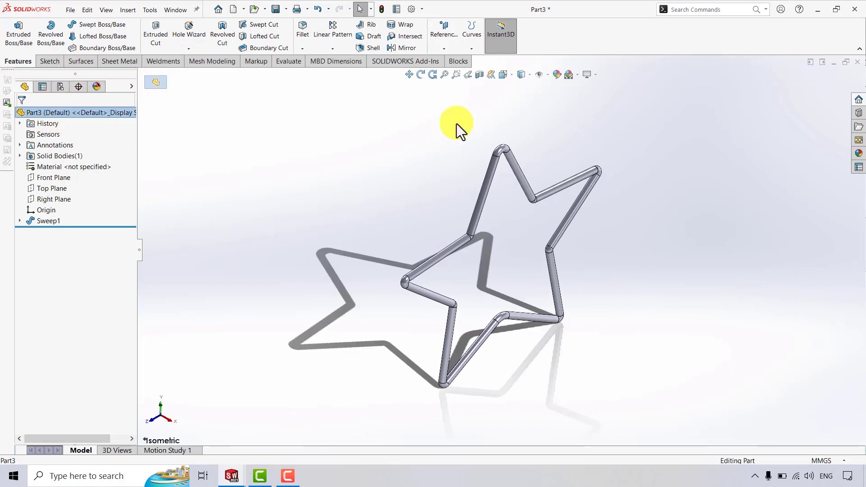
pyautogui.click(557, 74)
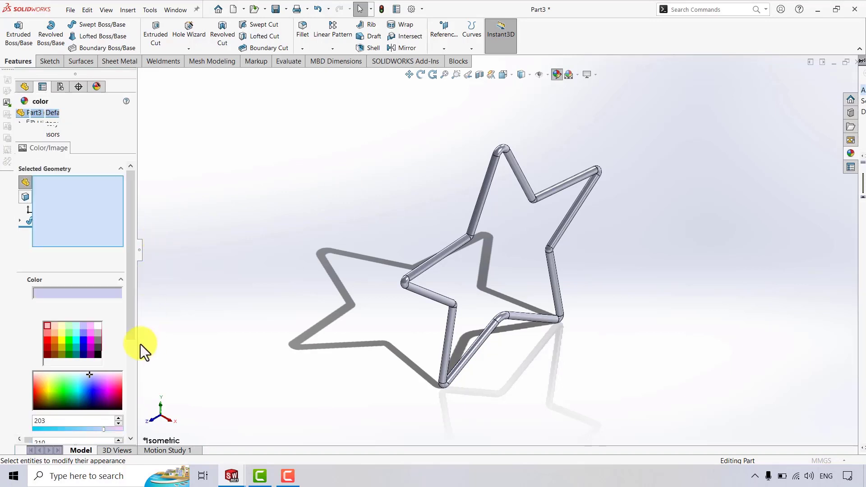
pyautogui.click(98, 355)
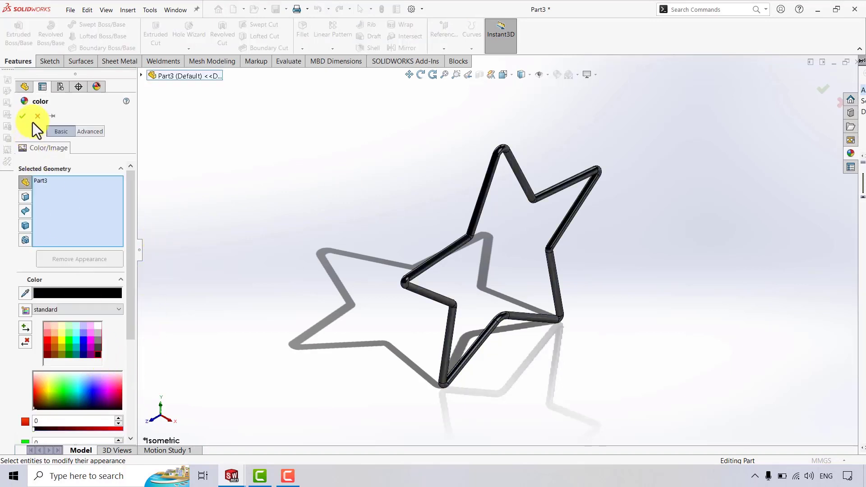
pyautogui.click(22, 116)
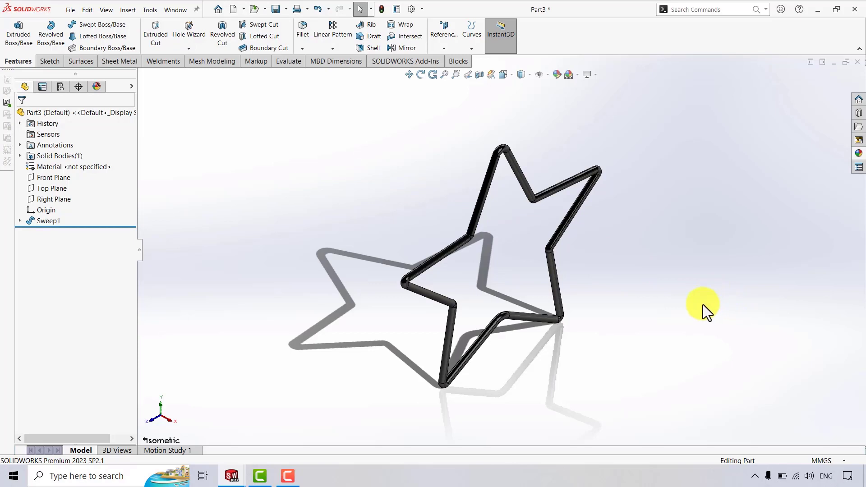
pyautogui.hotkey('ctrl', 's')
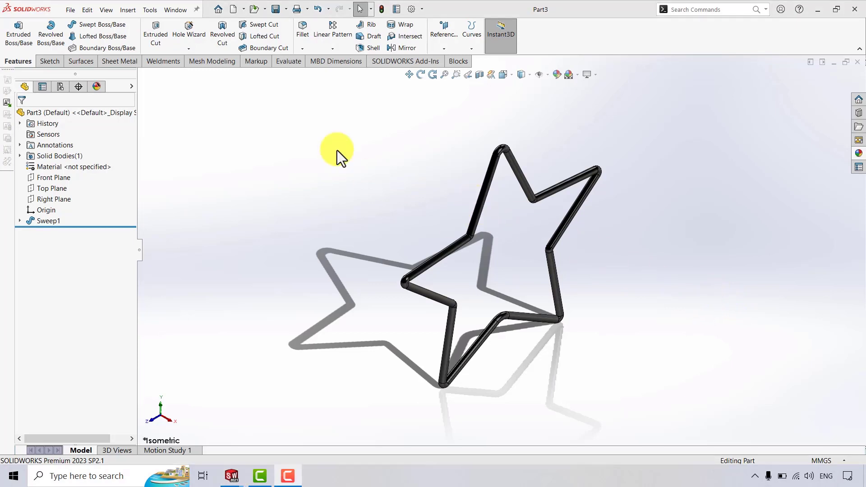
# Create a new part and sketch a circle about 104 mm in diameter on the Top Plane, centred on the origin.
pyautogui.click(243, 9)
pyautogui.click(245, 26)
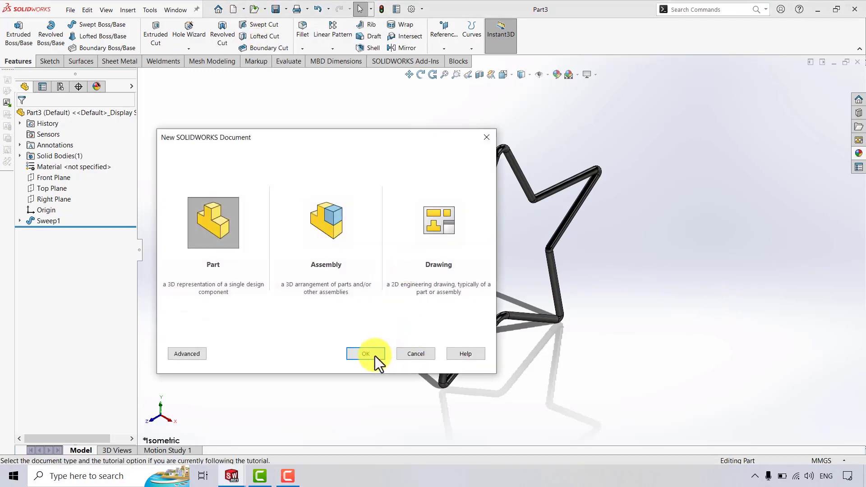
pyautogui.click(375, 356)
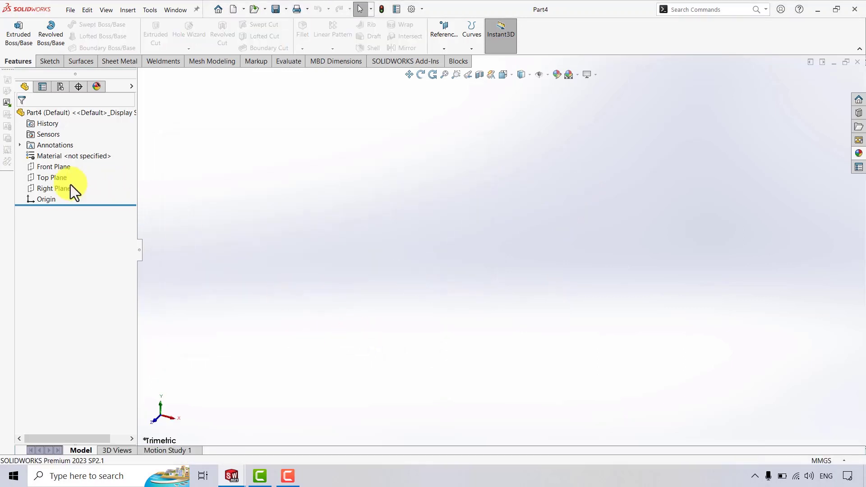
pyautogui.click(53, 178)
pyautogui.click(64, 166)
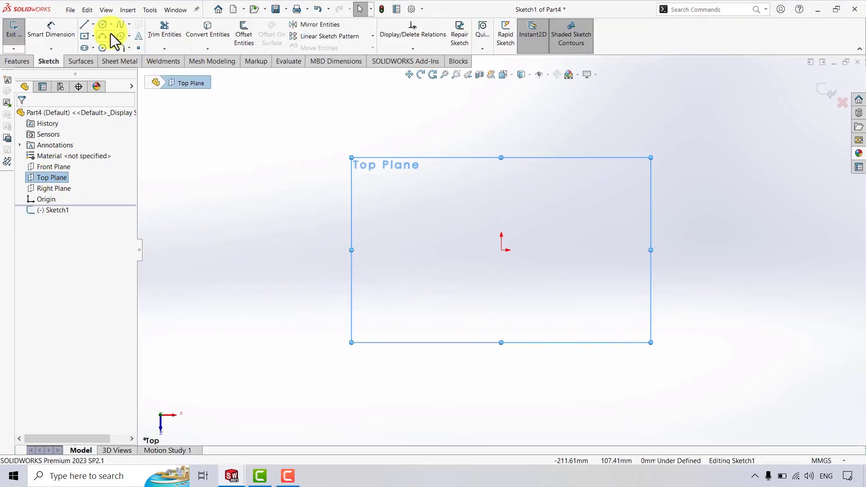
pyautogui.click(502, 250)
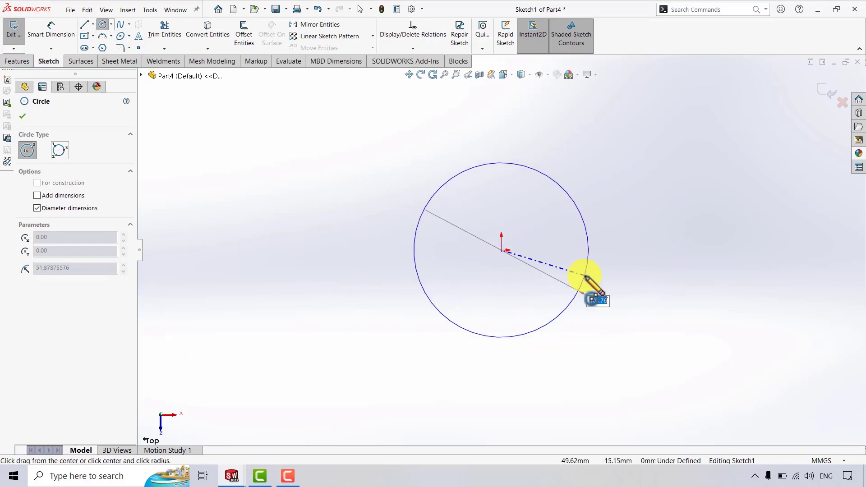
pyautogui.click(586, 278)
# Dimension the circle's diameter as 40 mm.
pyautogui.click(55, 29)
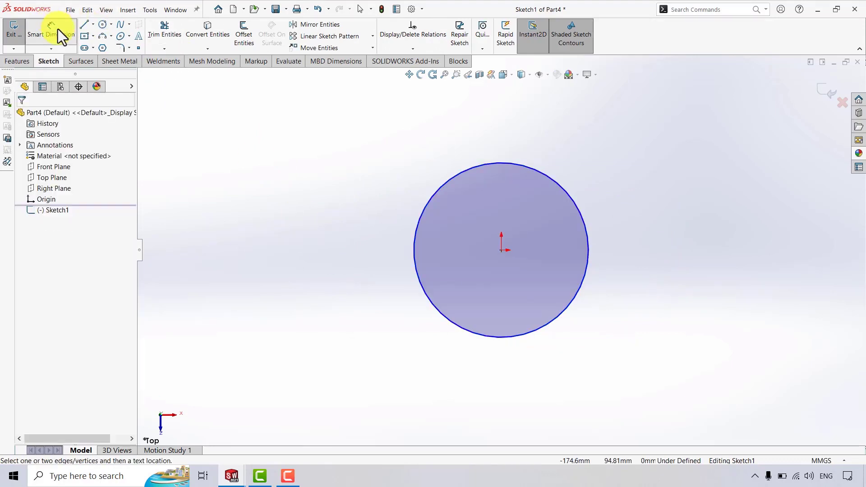
pyautogui.click(589, 255)
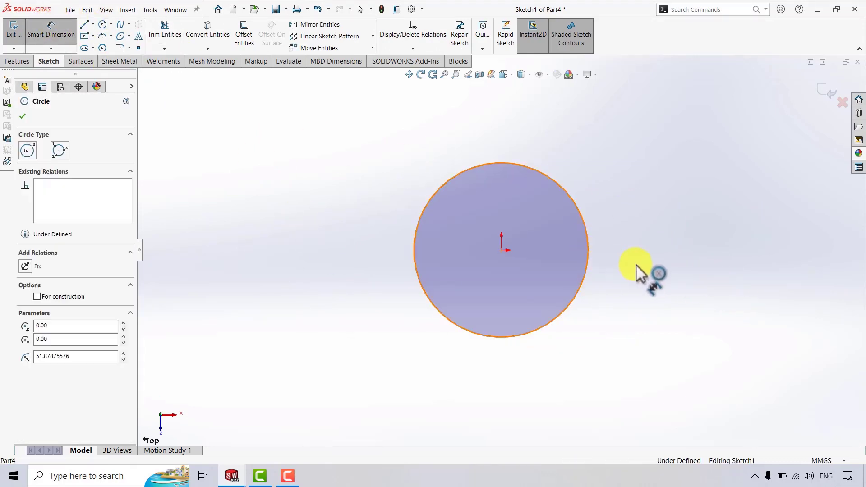
pyautogui.click(643, 271)
pyautogui.write('40')
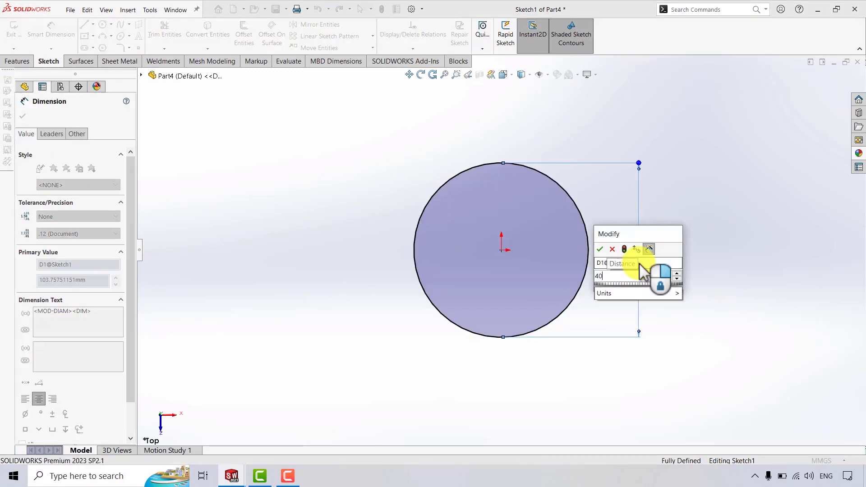
pyautogui.press('Return')
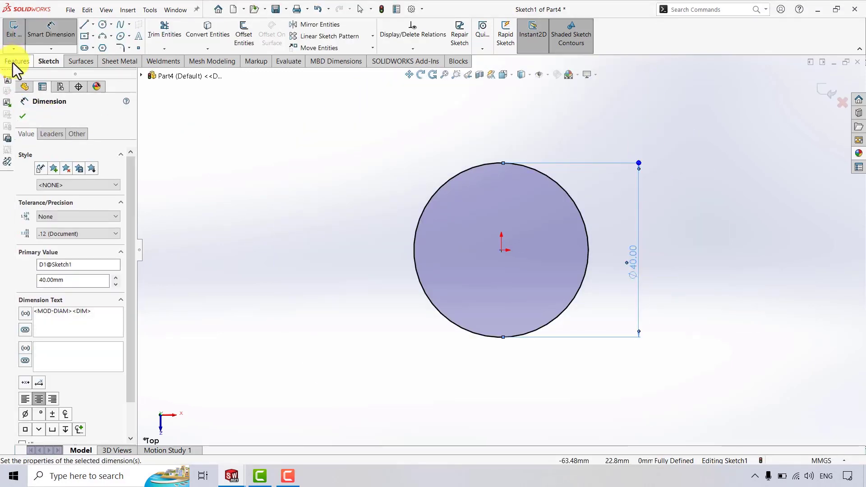
# Extrude the circle 10 mm upward as a blind boss to form a solid disc.
pyautogui.click(15, 63)
pyautogui.click(19, 31)
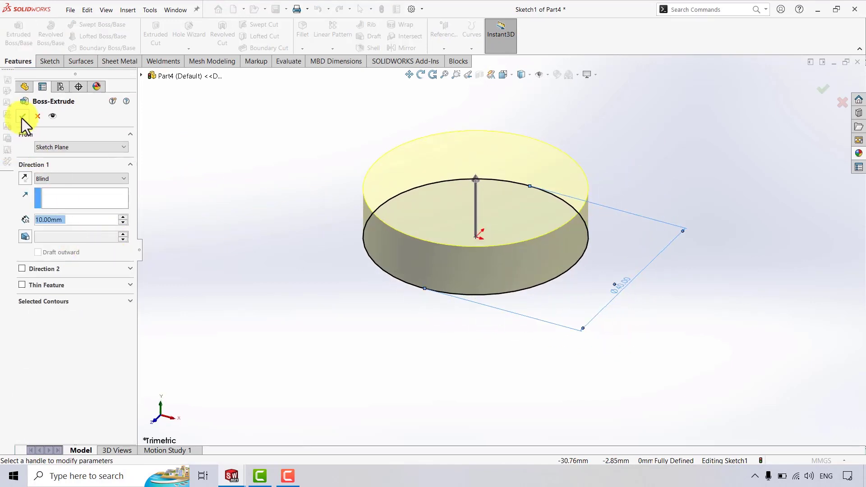
pyautogui.click(22, 117)
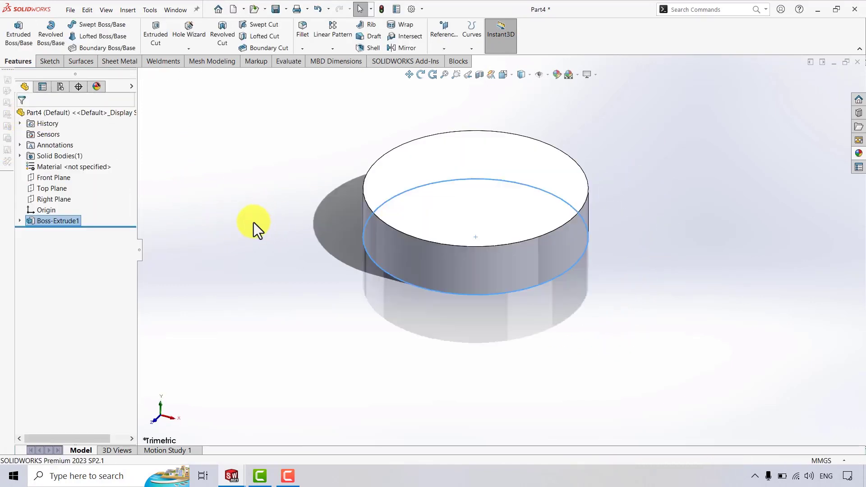
# Shell the disc to a 1 mm wall thickness, removing its top face.
pyautogui.click(365, 51)
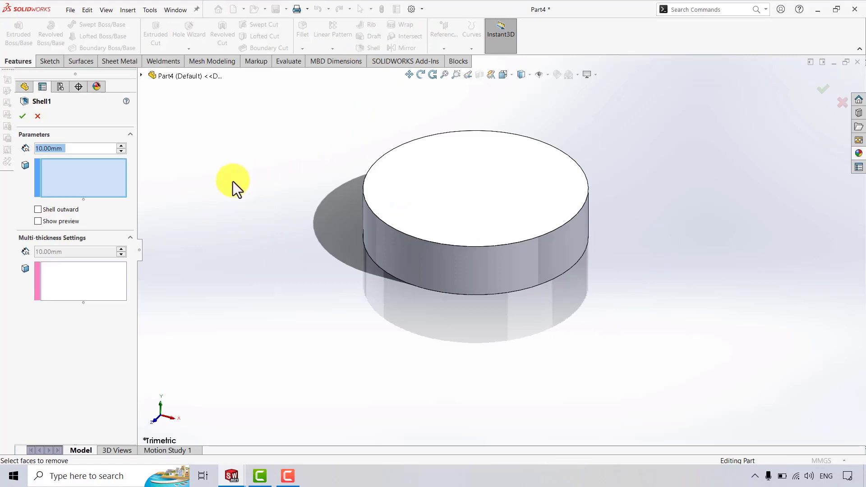
pyautogui.write('1')
pyautogui.press('Return')
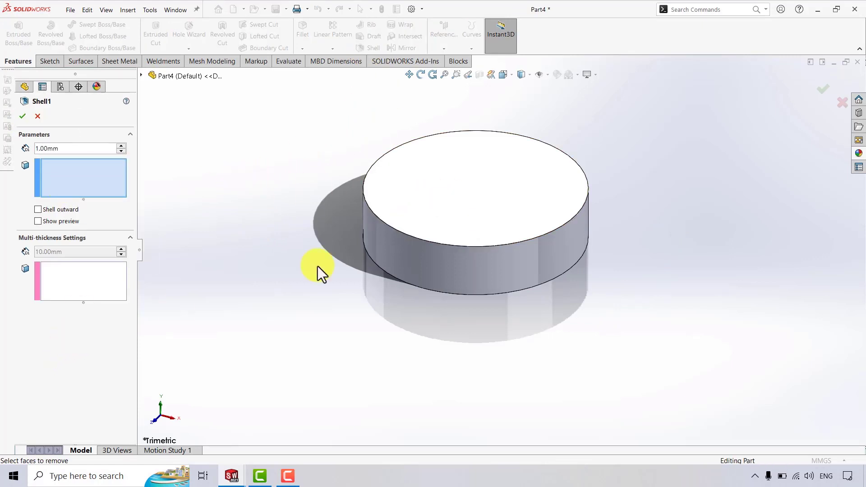
pyautogui.click(471, 183)
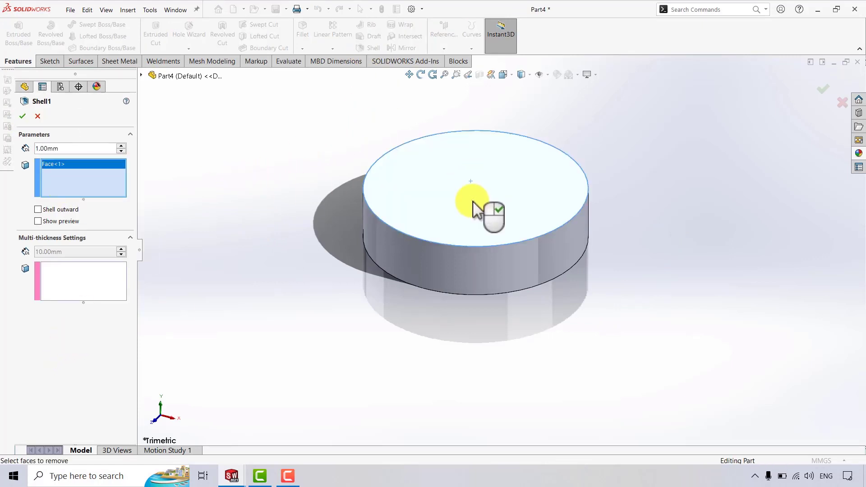
pyautogui.click(22, 116)
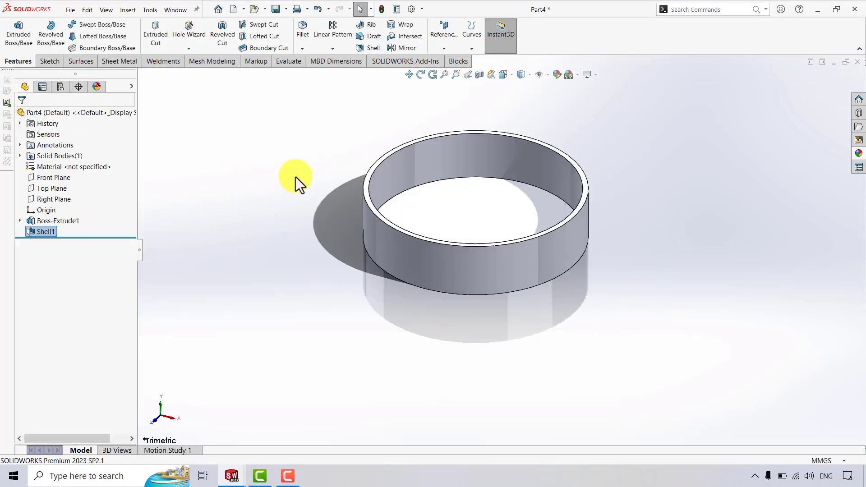
# Colour the whole shelled round part black from the standard swatches.
pyautogui.click(71, 115)
pyautogui.click(558, 74)
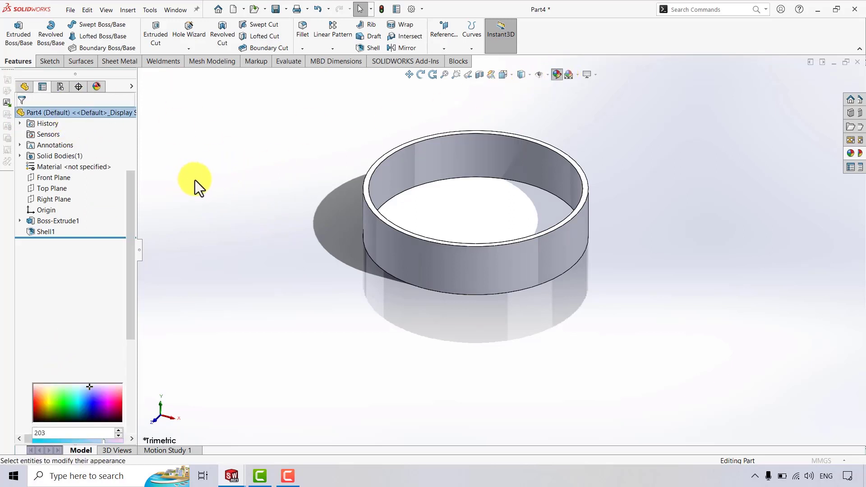
pyautogui.click(98, 354)
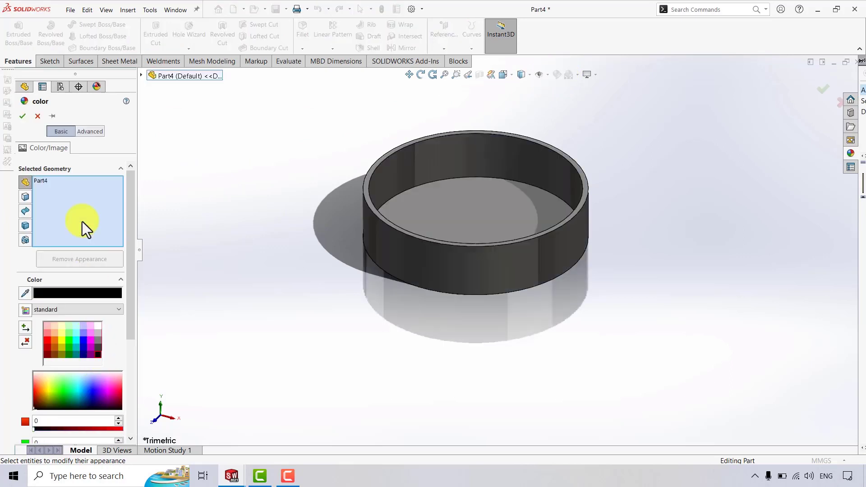
pyautogui.click(23, 117)
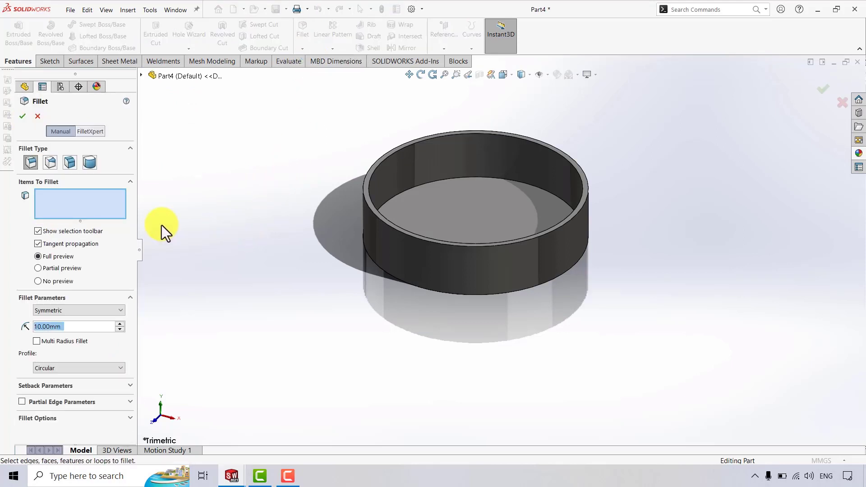
# Round the outer bottom edge of the shallow cup with a 2 mm fillet and return to the isometric view.
pyautogui.write('2')
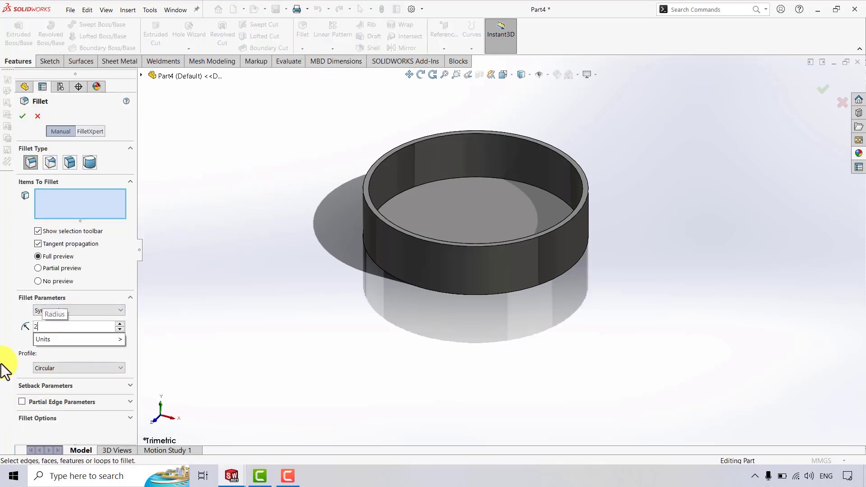
pyautogui.press('Return')
pyautogui.click(421, 75)
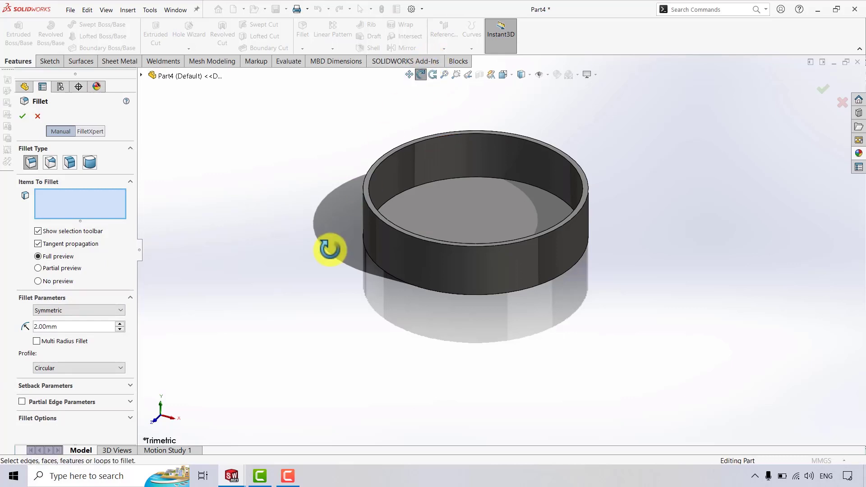
pyautogui.moveTo(329, 248); pyautogui.dragTo(337, 156)
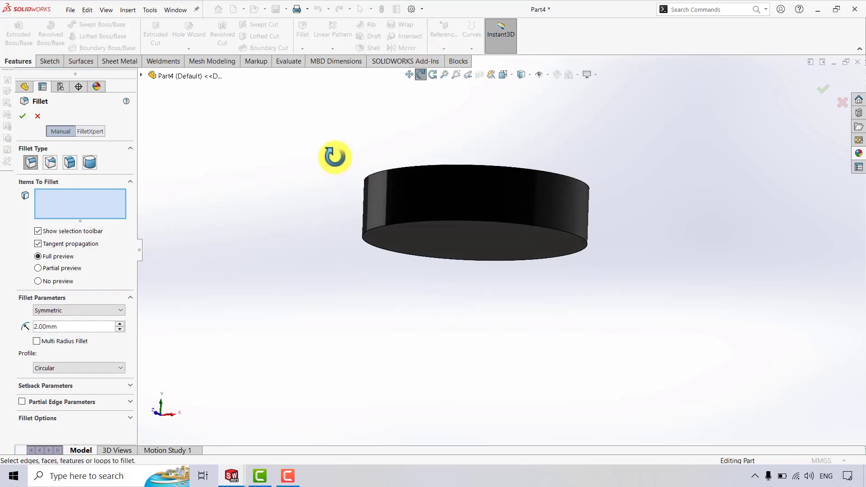
pyautogui.click(446, 221)
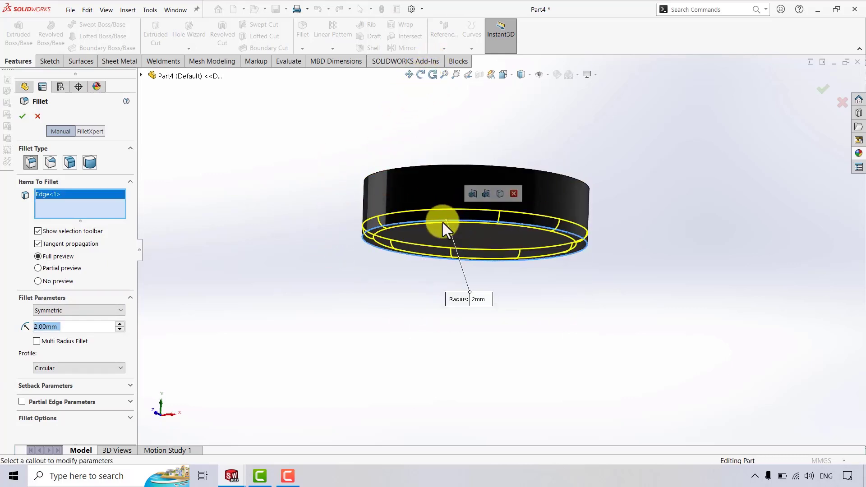
pyautogui.click(22, 116)
pyautogui.press('space')
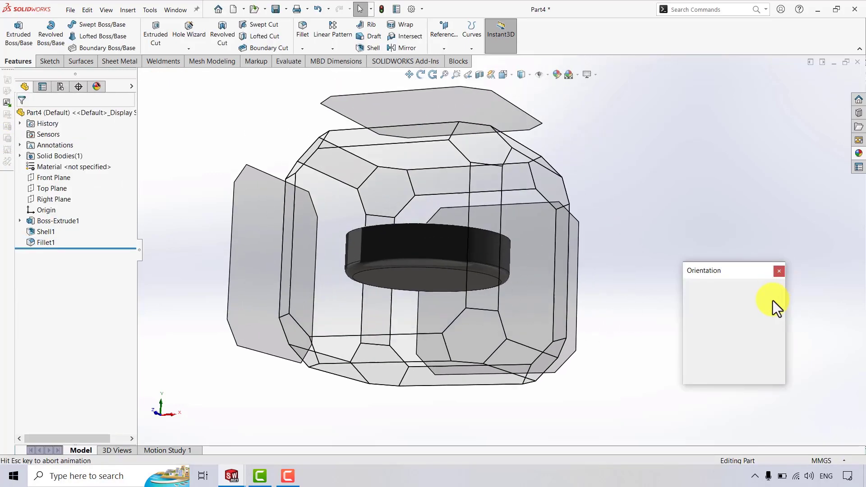
pyautogui.click(767, 299)
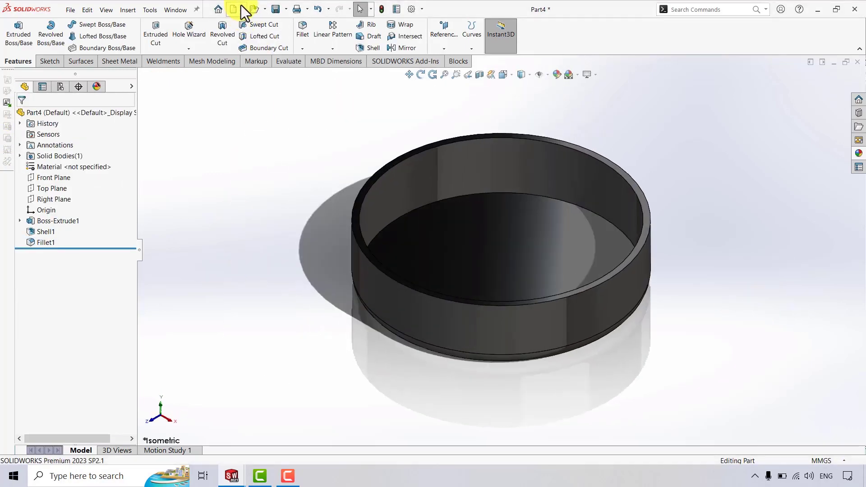
# Create another new part and start a sketch on its Top Plane.
pyautogui.click(243, 10)
pyautogui.click(250, 23)
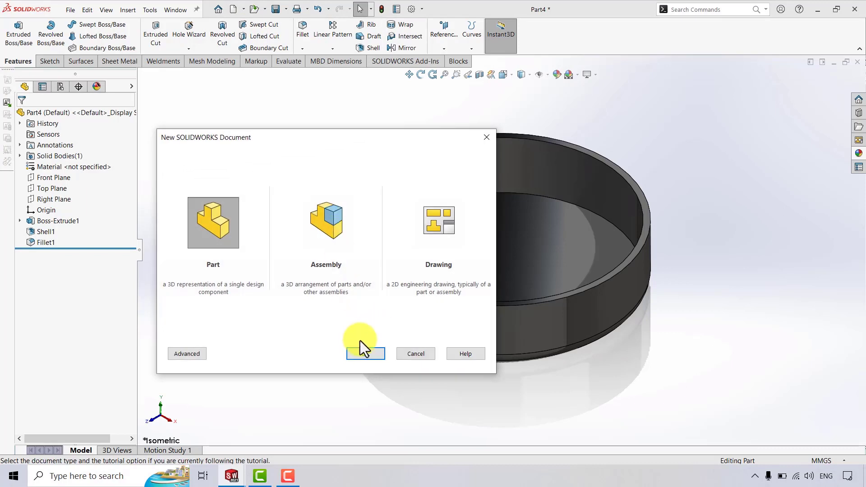
pyautogui.click(364, 353)
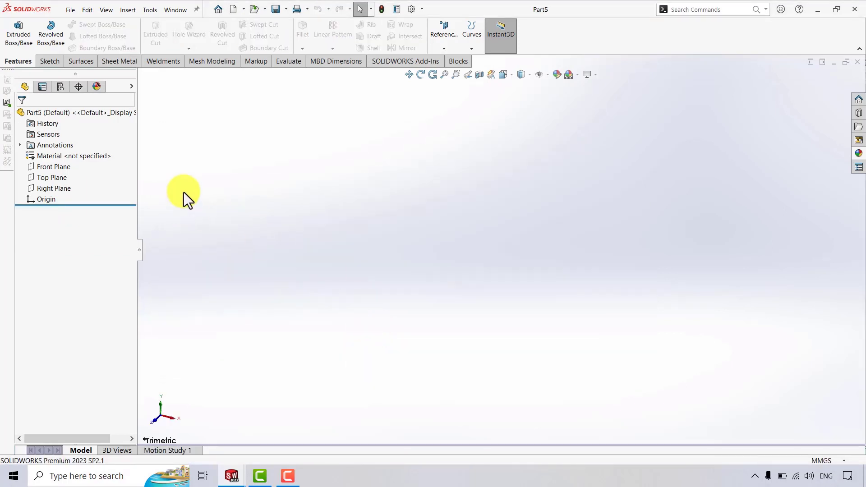
pyautogui.click(48, 178)
pyautogui.click(57, 165)
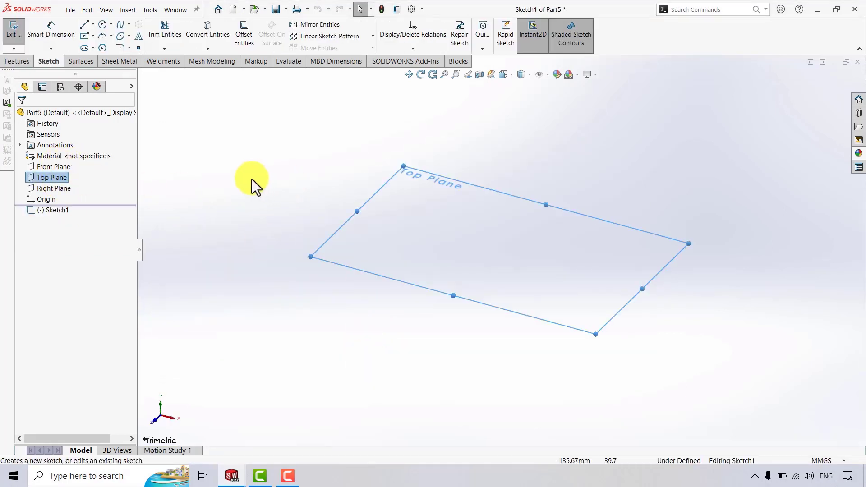
# Sketch a circle centred on the origin.
pyautogui.click(103, 25)
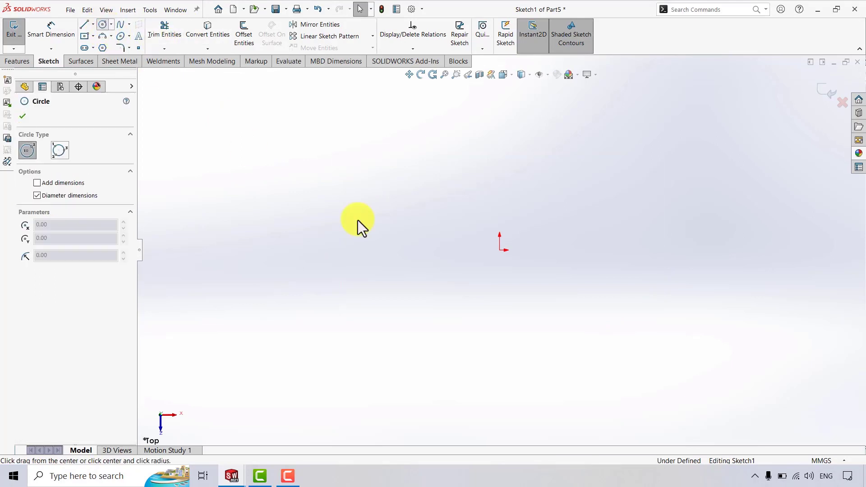
pyautogui.click(500, 250)
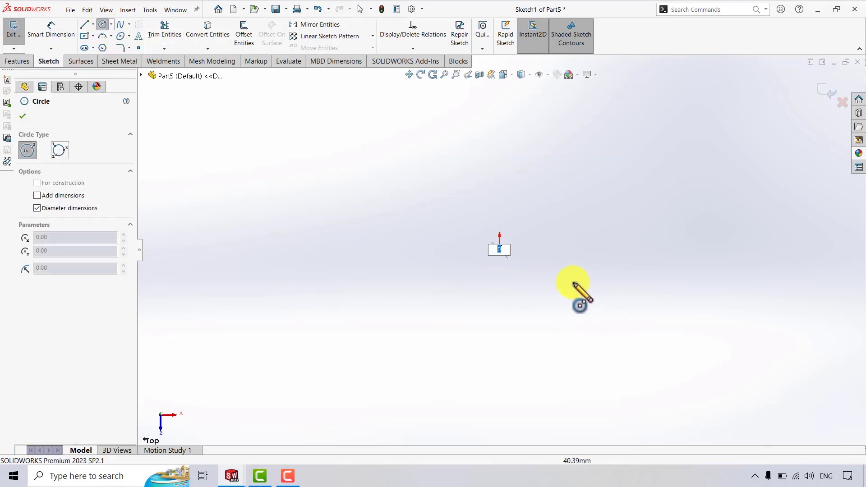
pyautogui.press('Escape')
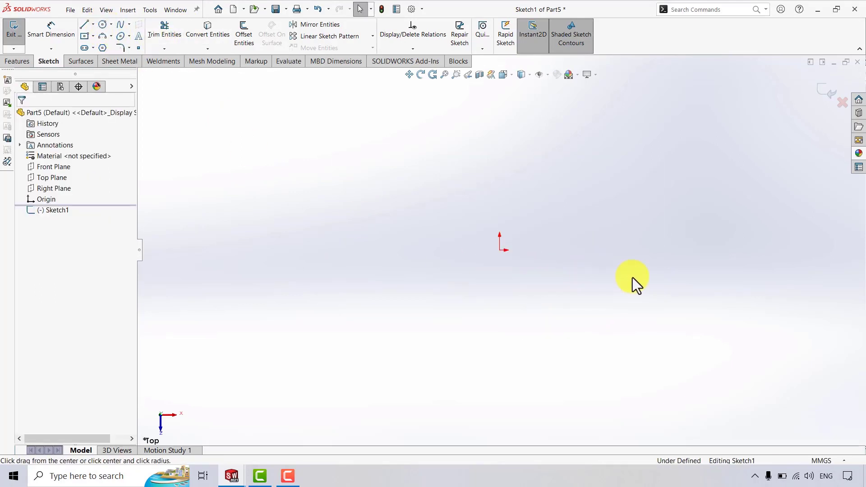
pyautogui.press('Return')
pyautogui.moveTo(500, 250); pyautogui.dragTo(555, 283)
pyautogui.press('Escape')
# Dimension the circle's diameter as 37 mm.
pyautogui.click(45, 27)
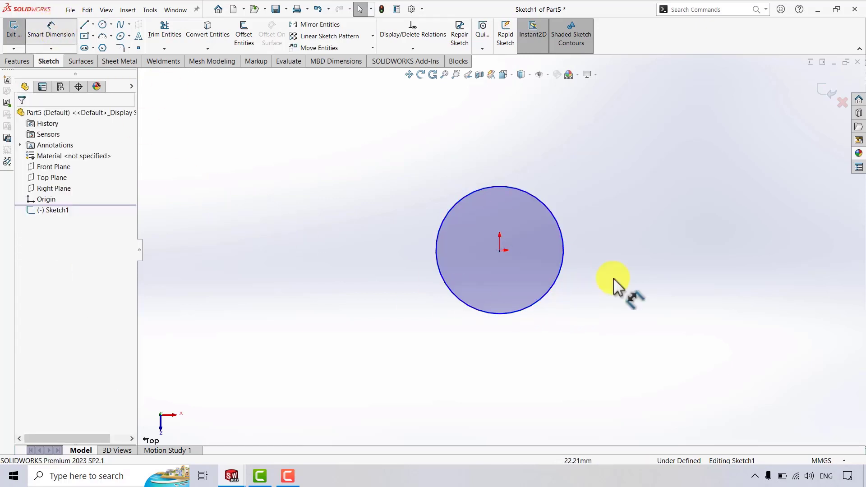
pyautogui.click(570, 264)
pyautogui.click(640, 264)
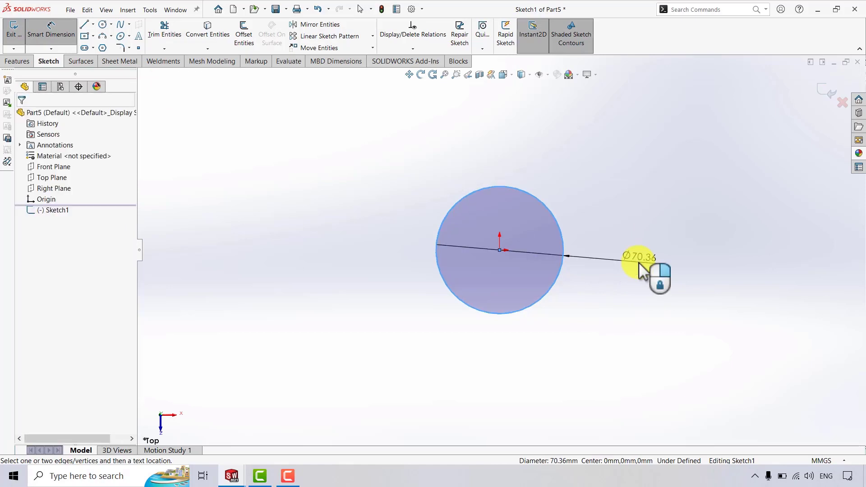
pyautogui.write('37')
pyautogui.press('Return')
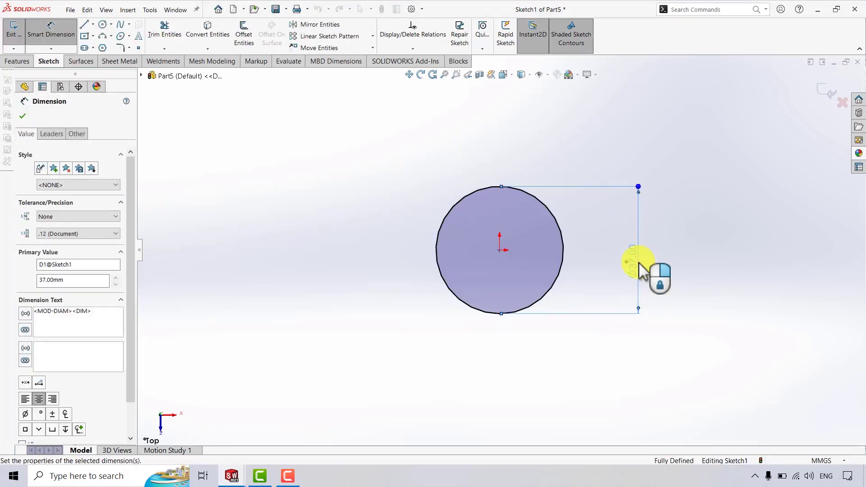
# Extrude the circle sketch as a blind boss 9 mm deep.
pyautogui.click(15, 63)
pyautogui.click(17, 33)
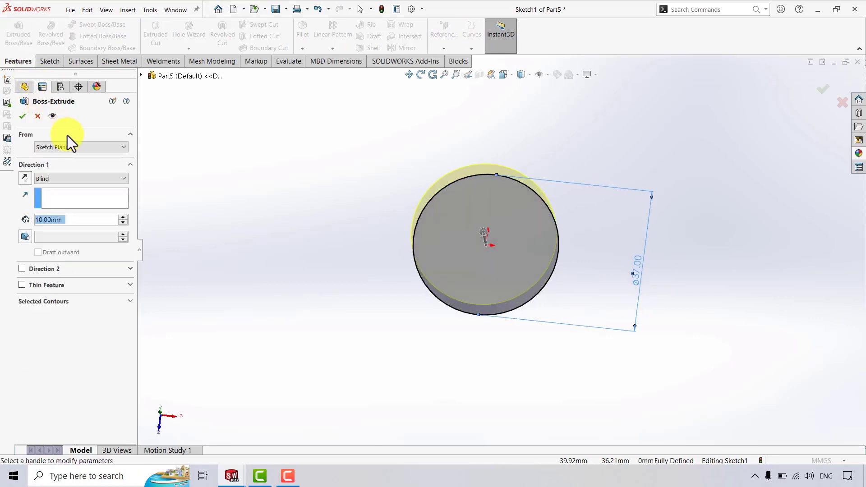
pyautogui.write('9')
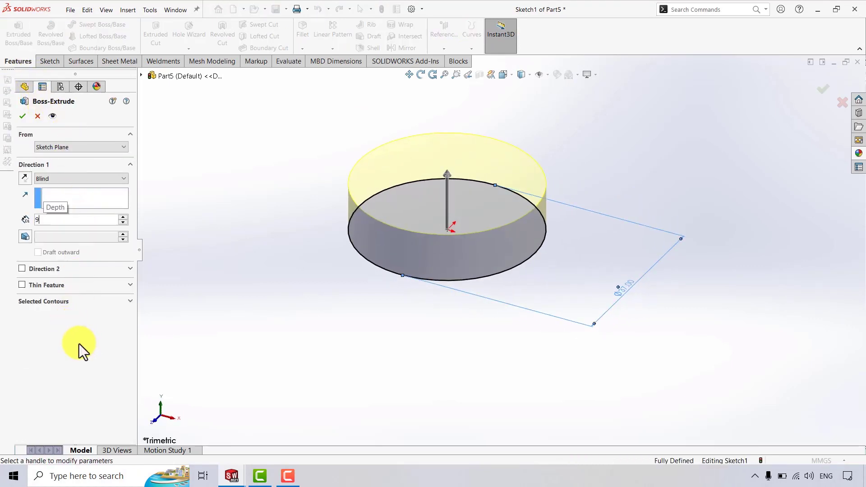
pyautogui.press('Return')
pyautogui.click(23, 116)
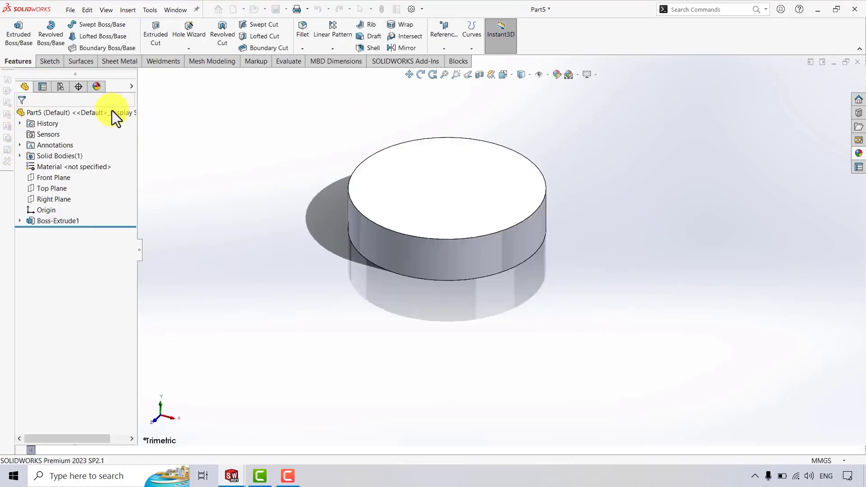
# Colour the whole disc part red from the standard swatches.
pyautogui.click(102, 115)
pyautogui.click(558, 75)
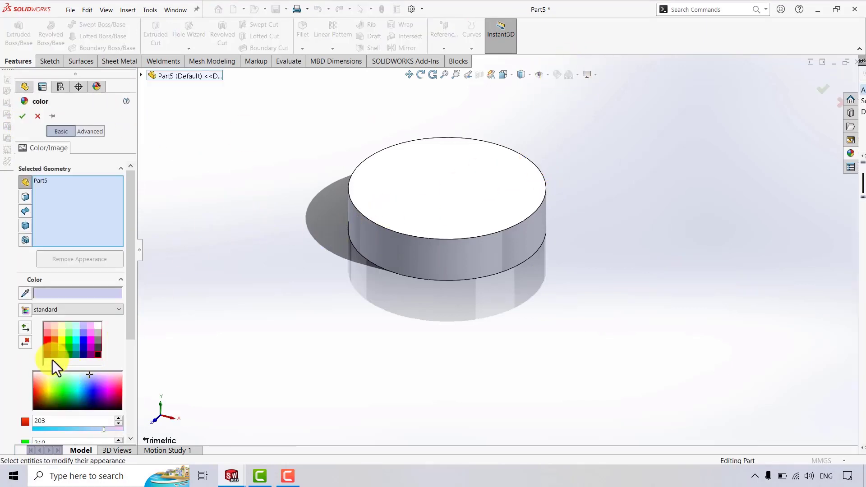
pyautogui.click(45, 342)
pyautogui.click(23, 117)
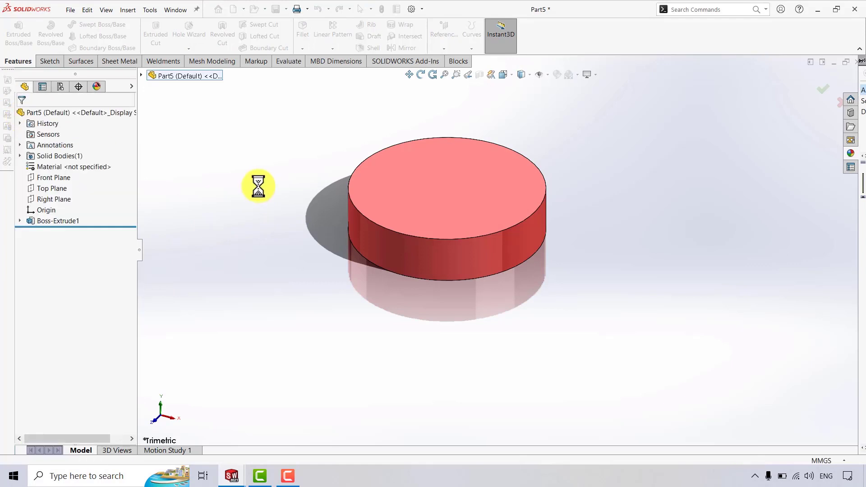
# On the Front Plane, sketch a four-point S-shaped spline from inside the disc above the origin to about 14.7 mm above the disc's base.
pyautogui.click(55, 176)
pyautogui.click(61, 161)
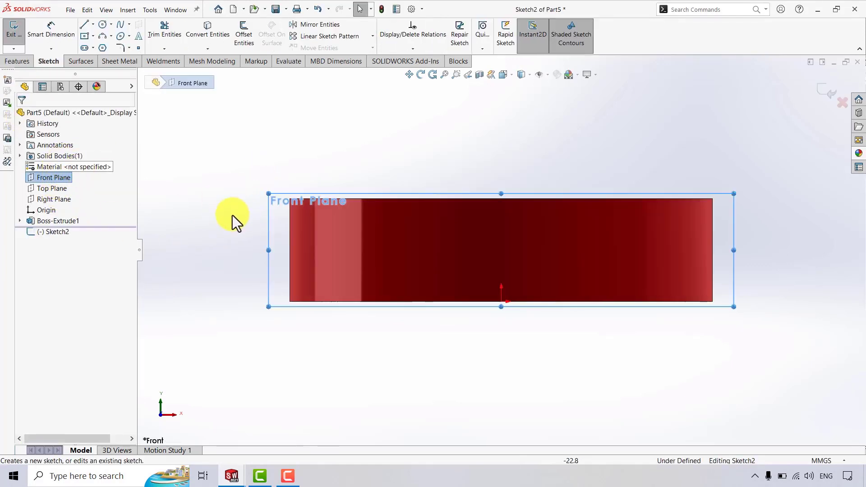
pyautogui.click(130, 24)
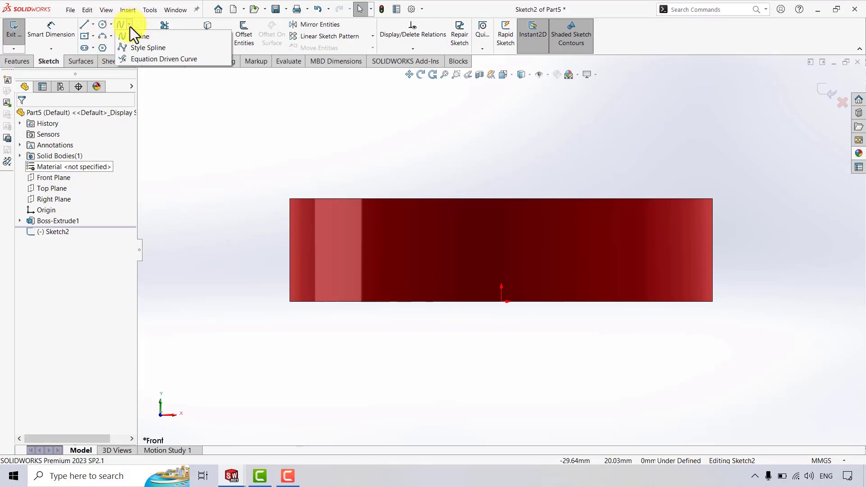
pyautogui.click(134, 47)
pyautogui.click(130, 25)
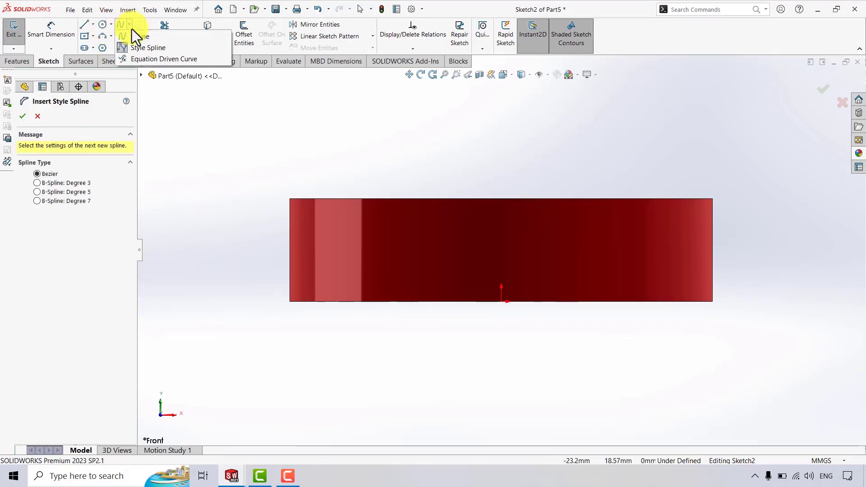
pyautogui.click(135, 35)
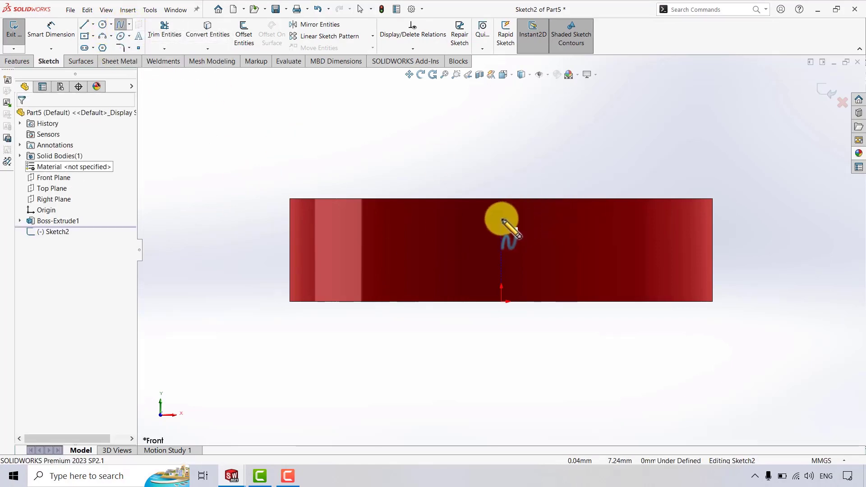
pyautogui.click(502, 181)
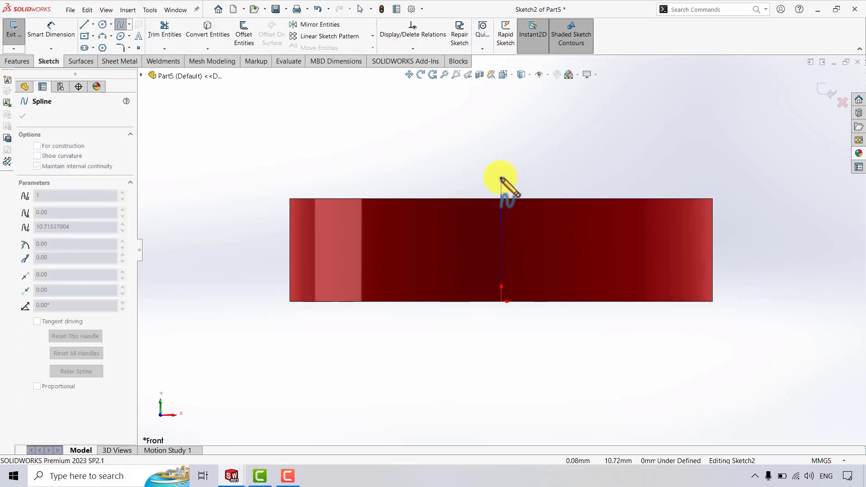
pyautogui.click(473, 168)
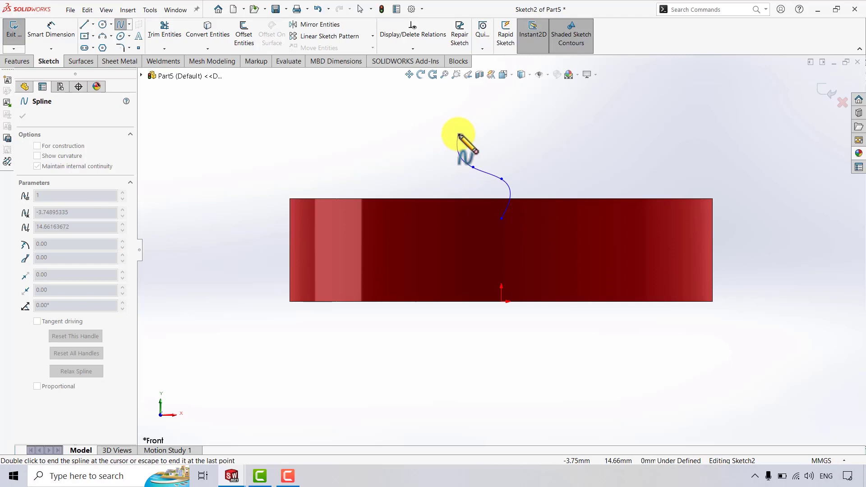
pyautogui.doubleClick(457, 133)
pyautogui.press('Escape')
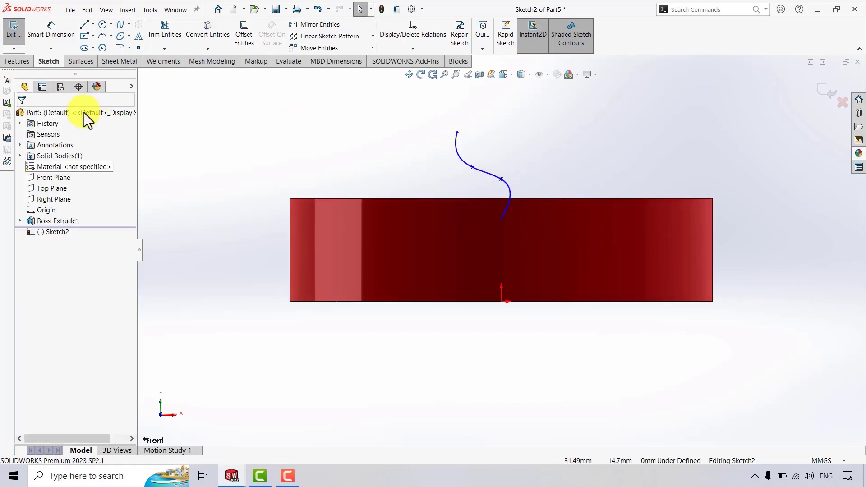
# Sweep a 0.5 mm diameter circular profile along the spline to form a wick on the disc.
pyautogui.click(18, 62)
pyautogui.click(88, 28)
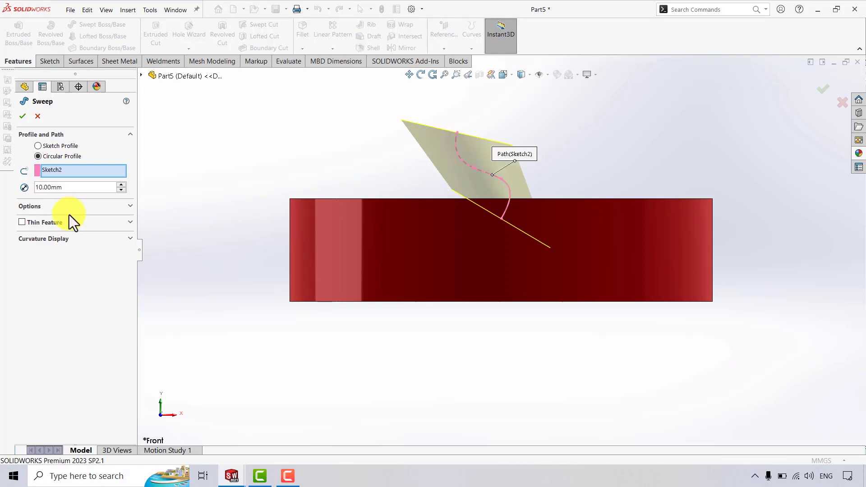
pyautogui.moveTo(76, 187); pyautogui.dragTo(2, 187)
pyautogui.write('0.5')
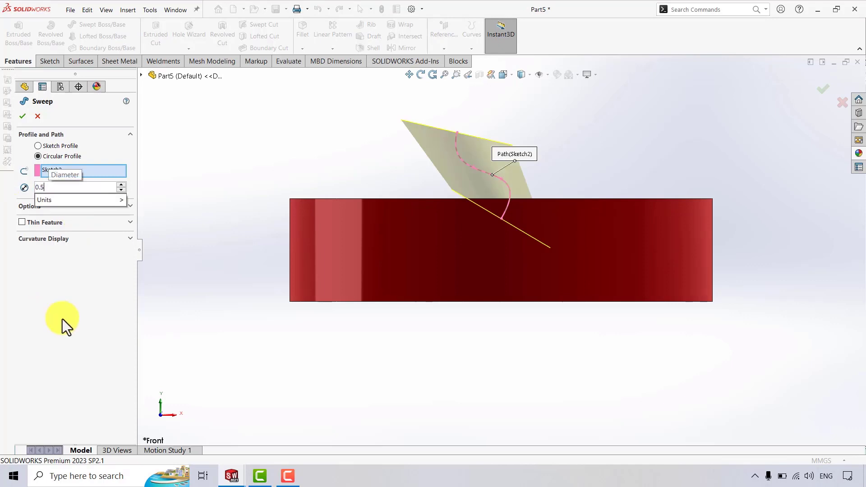
pyautogui.press('Return')
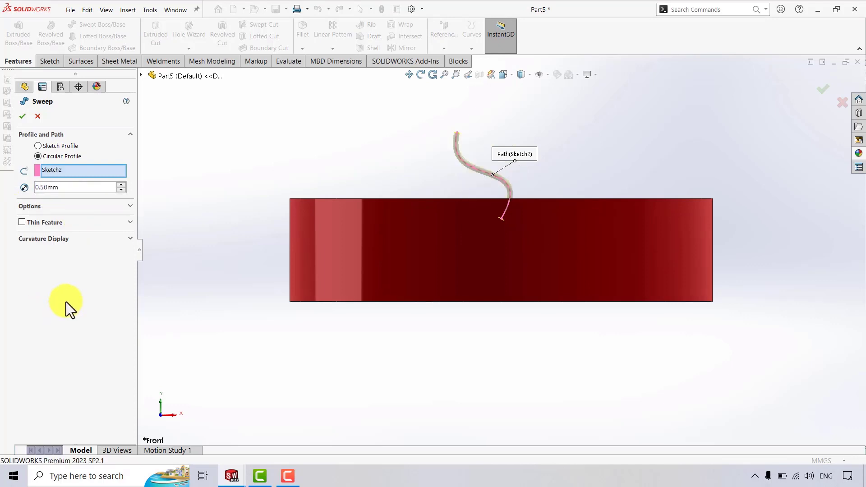
pyautogui.click(22, 119)
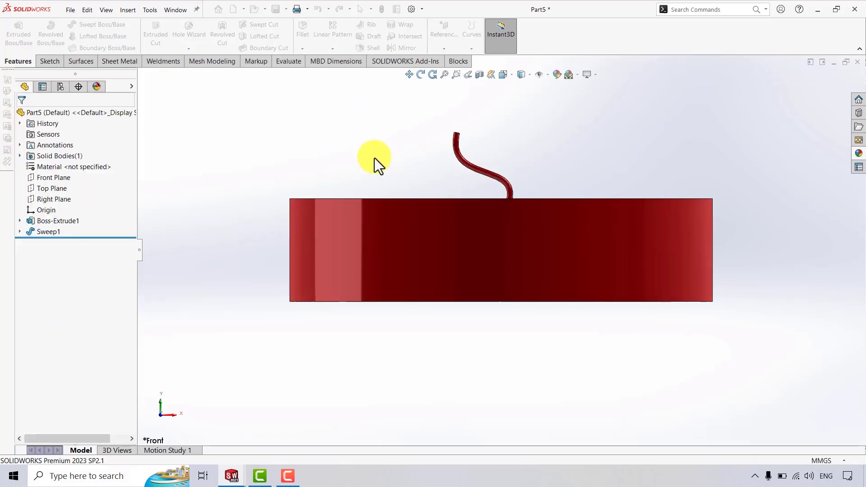
pyautogui.press('space')
pyautogui.click(773, 303)
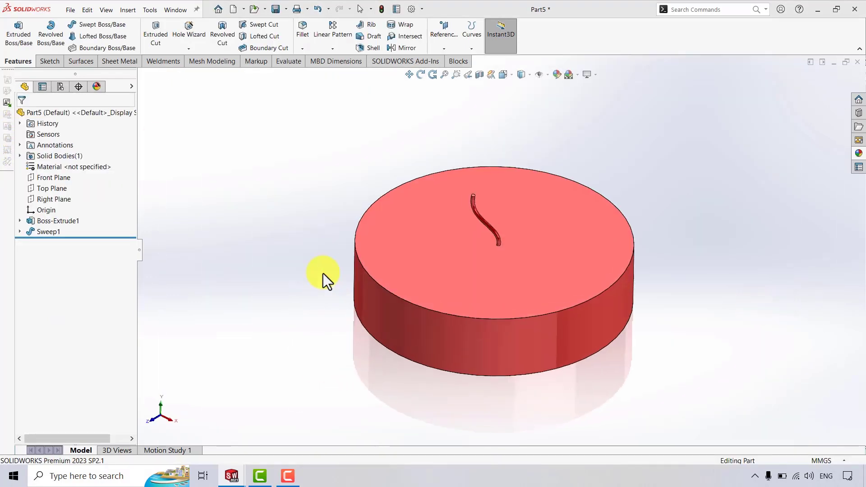
# Colour only the swept wick white from the standard swatches and save the part.
pyautogui.rightClick(45, 232)
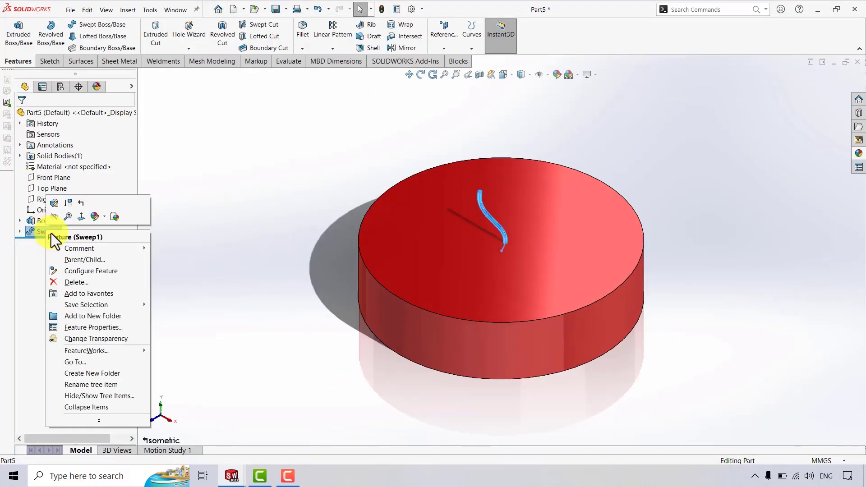
pyautogui.click(104, 216)
pyautogui.click(116, 244)
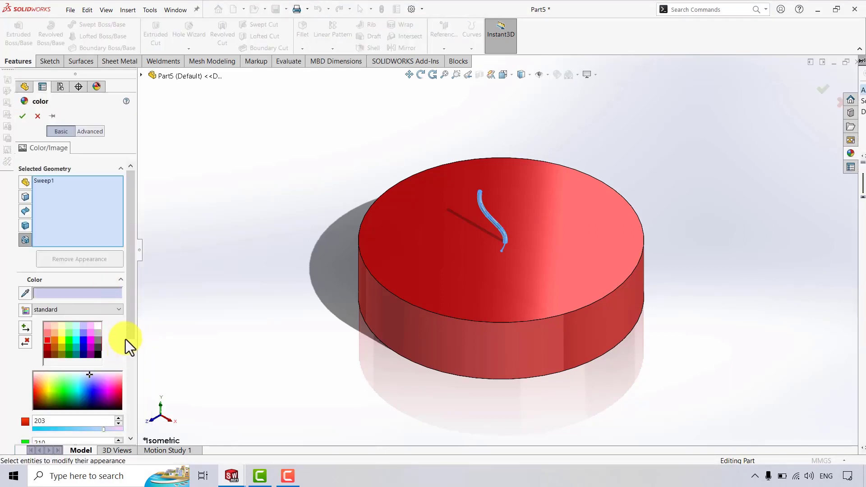
pyautogui.click(98, 325)
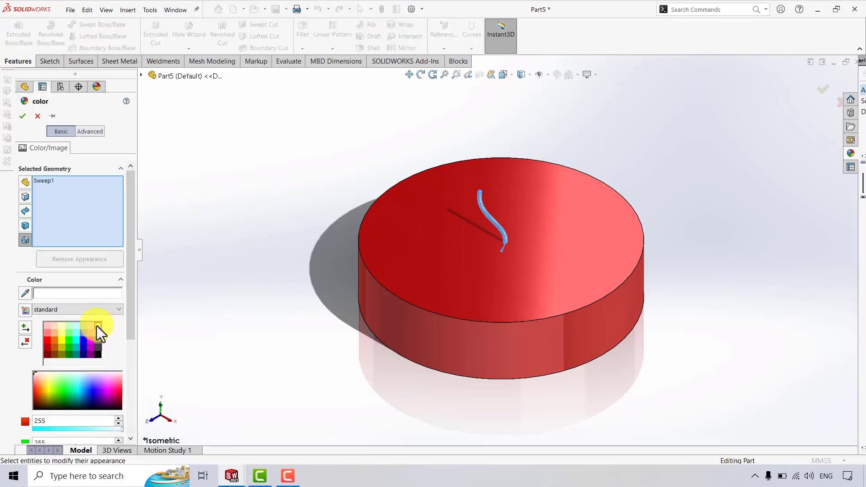
pyautogui.click(20, 116)
pyautogui.press('space')
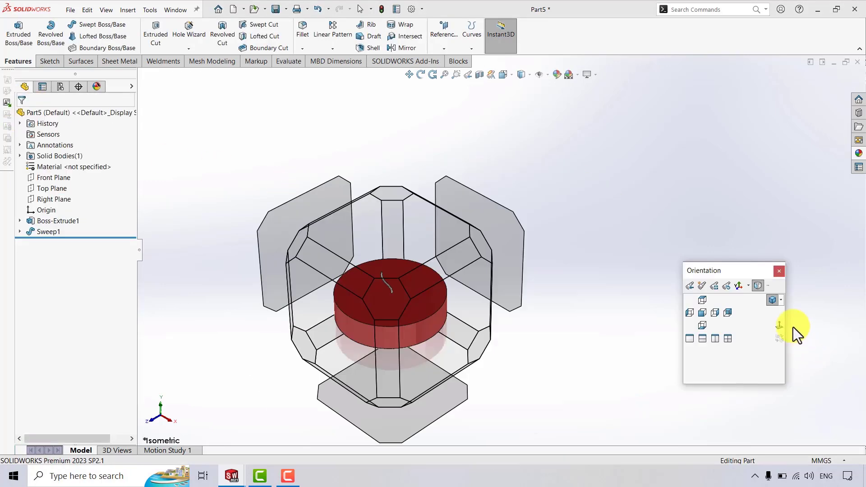
pyautogui.click(772, 302)
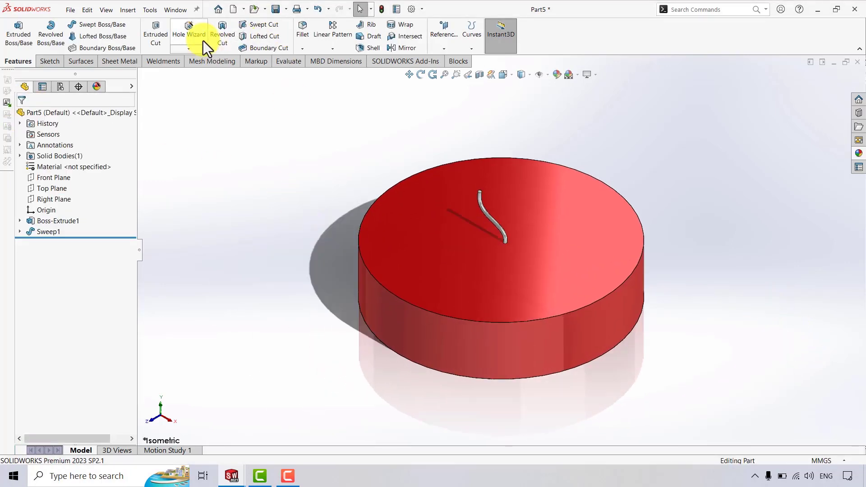
pyautogui.hotkey('ctrl', 's')
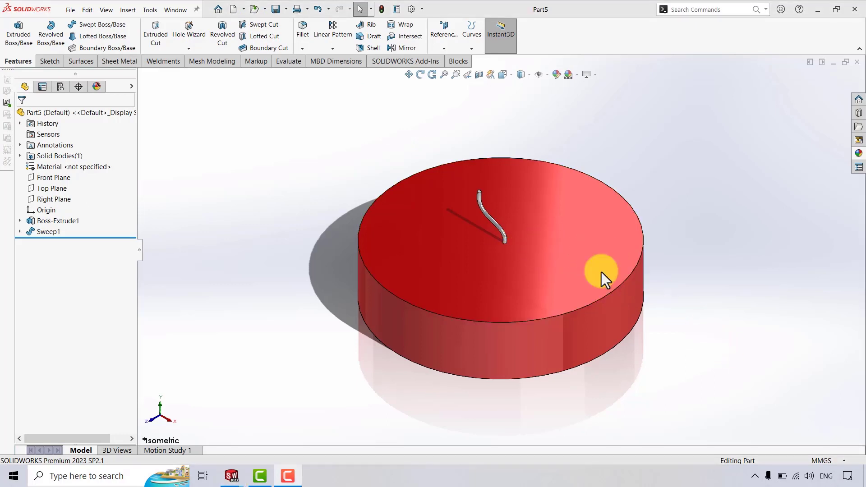
# Create a new assembly and place the black ring, Part1, as its first component.
pyautogui.click(244, 9)
pyautogui.click(245, 18)
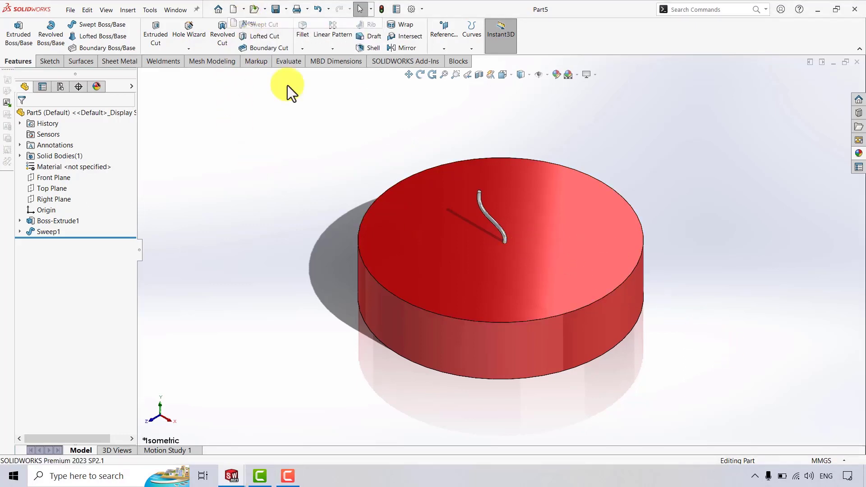
pyautogui.click(365, 354)
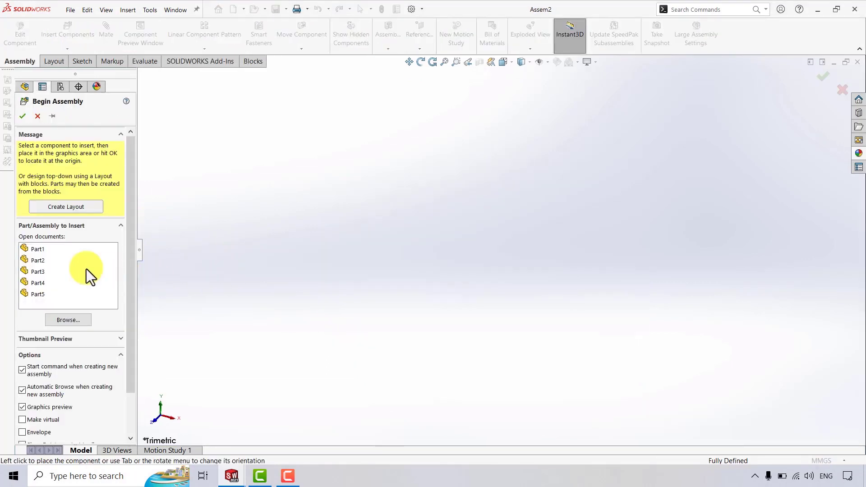
pyautogui.click(37, 249)
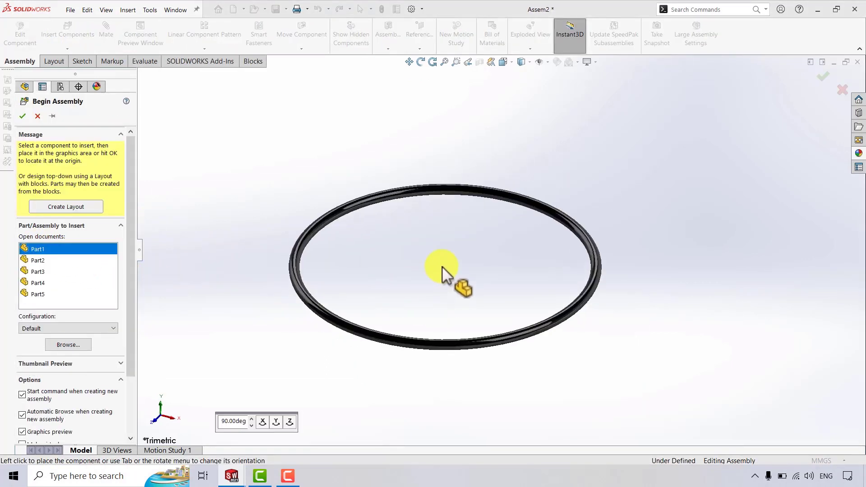
pyautogui.click(527, 259)
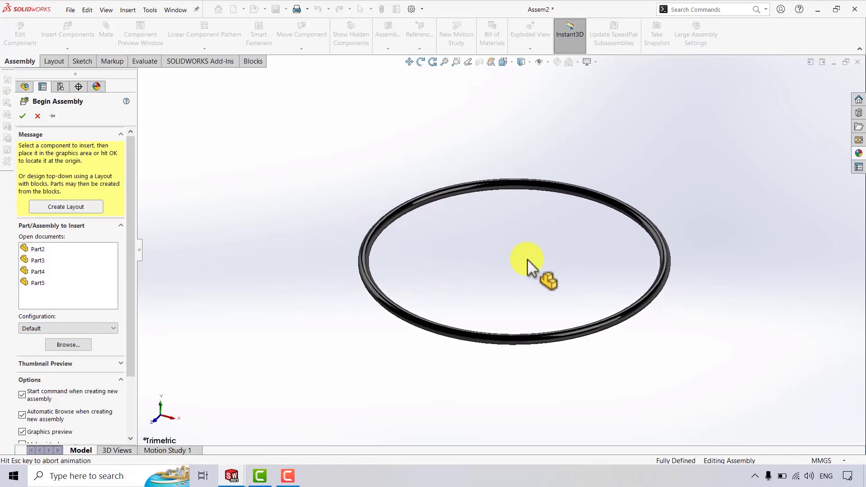
# Insert the hook, Part2, into the assembly beside the ring.
pyautogui.click(75, 31)
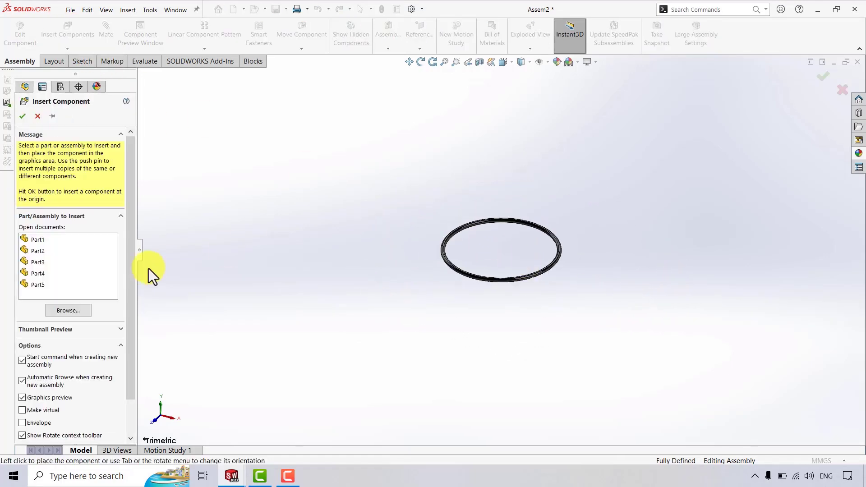
pyautogui.click(54, 251)
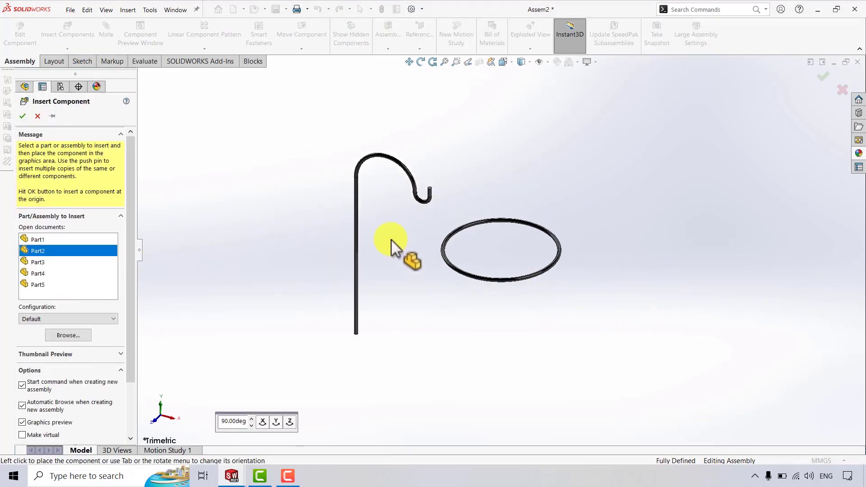
pyautogui.click(282, 234)
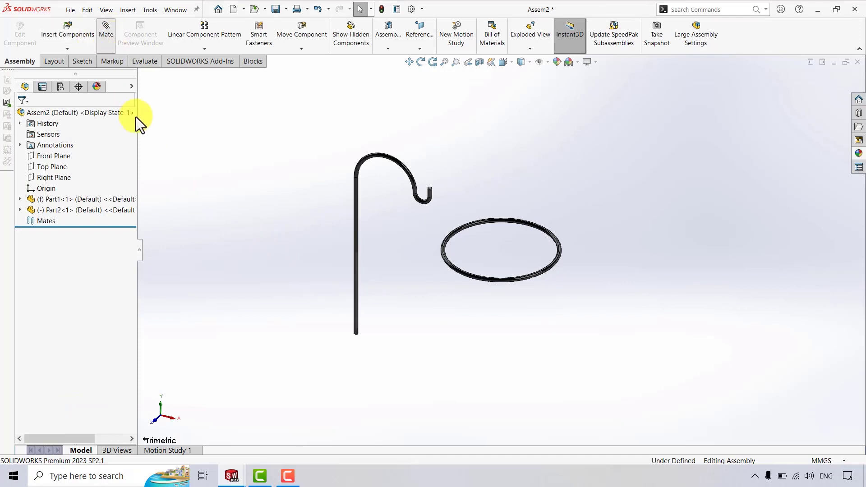
# Add a coincident mate between the hook's Front Plane and the ring's Front Plane.
pyautogui.click(106, 32)
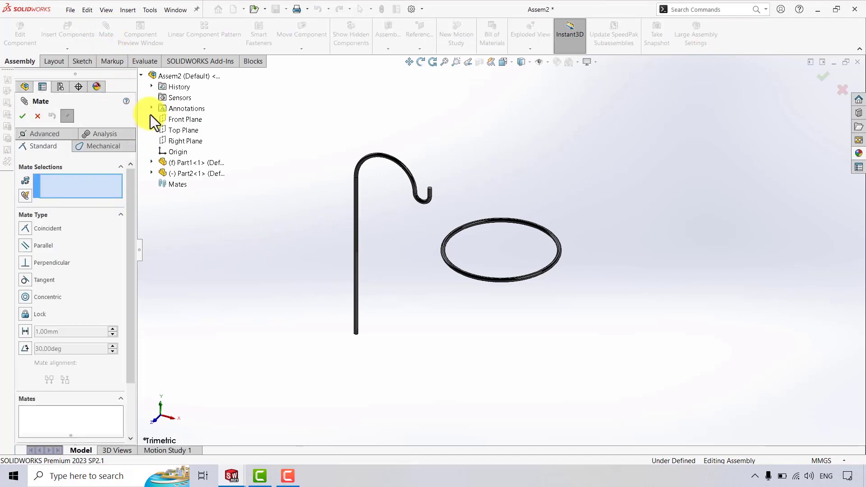
pyautogui.click(152, 173)
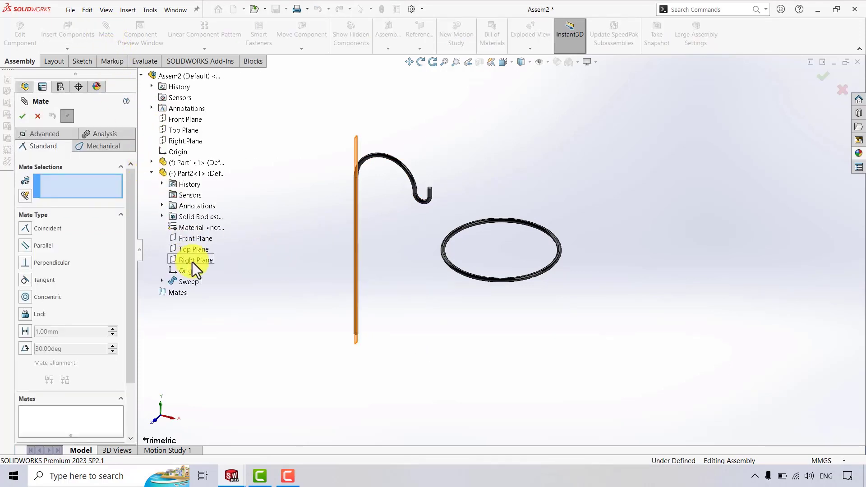
pyautogui.click(191, 237)
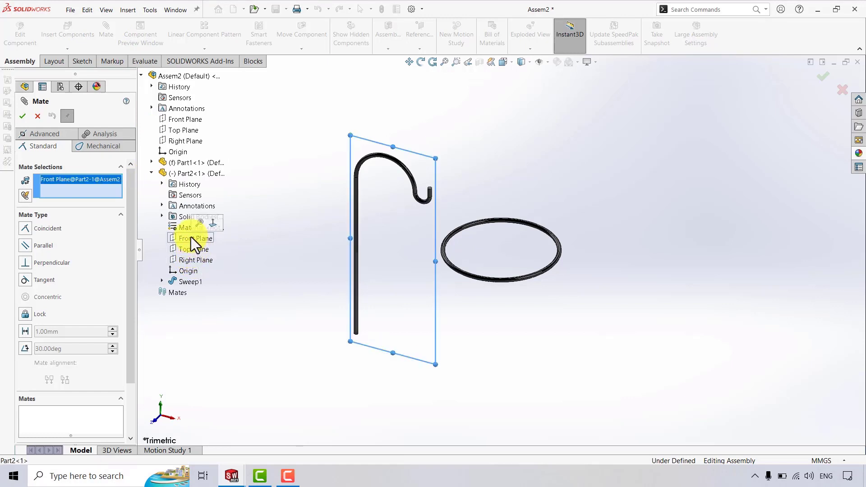
pyautogui.click(153, 163)
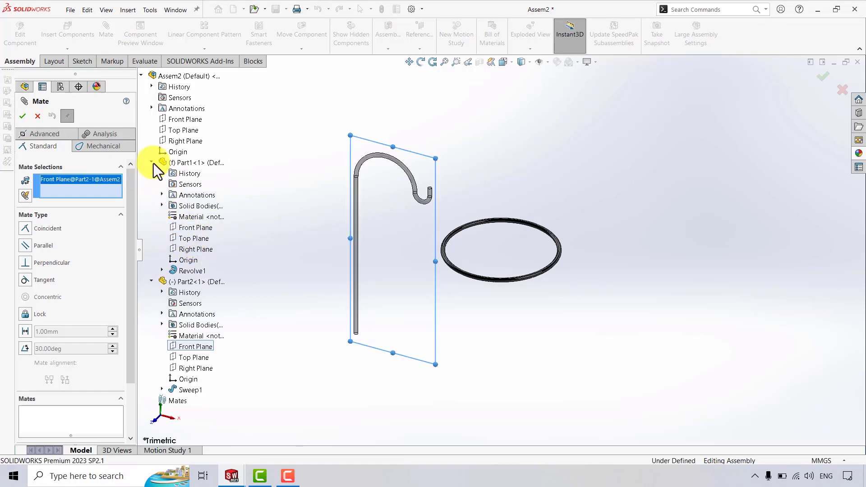
pyautogui.click(194, 228)
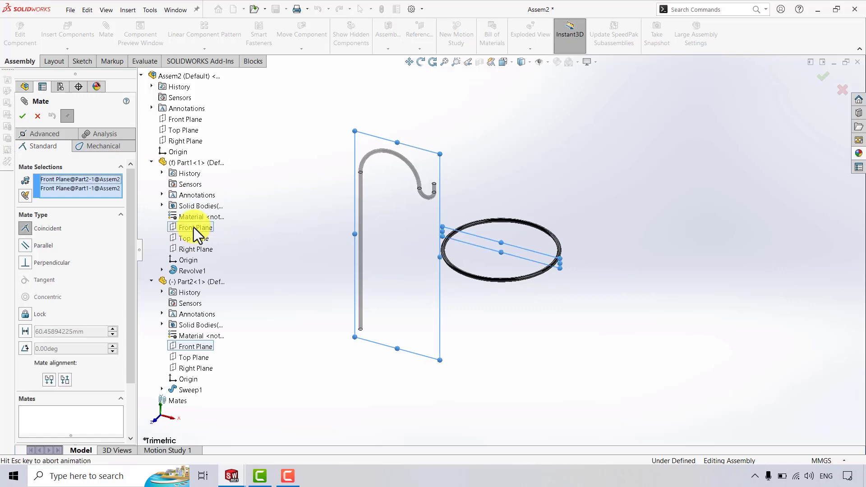
pyautogui.click(23, 116)
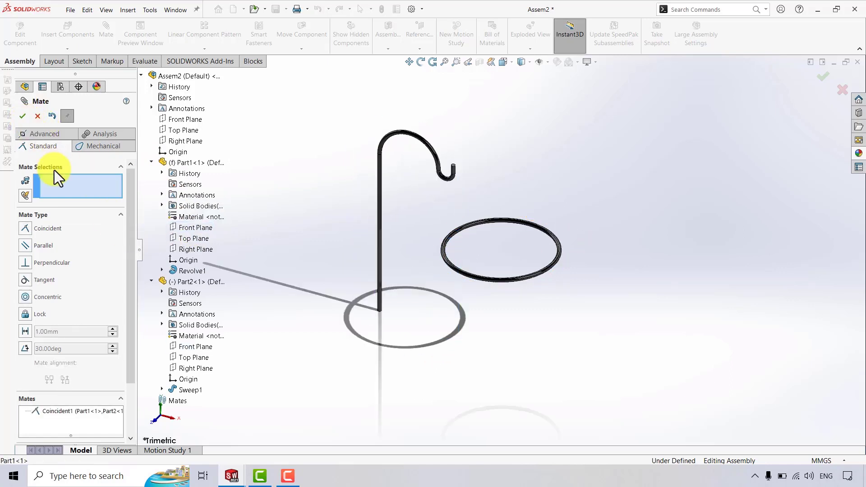
# Mate the Top Plane of the ring coincident with the Top Plane of the hook.
pyautogui.click(190, 238)
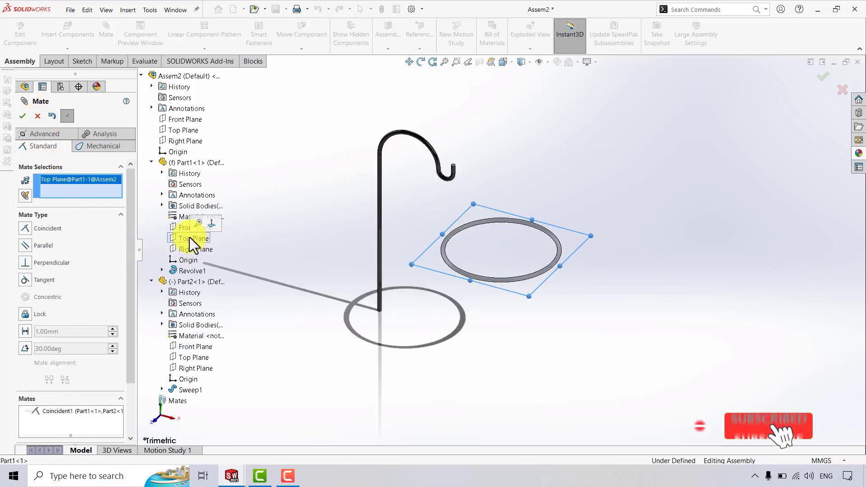
pyautogui.click(191, 356)
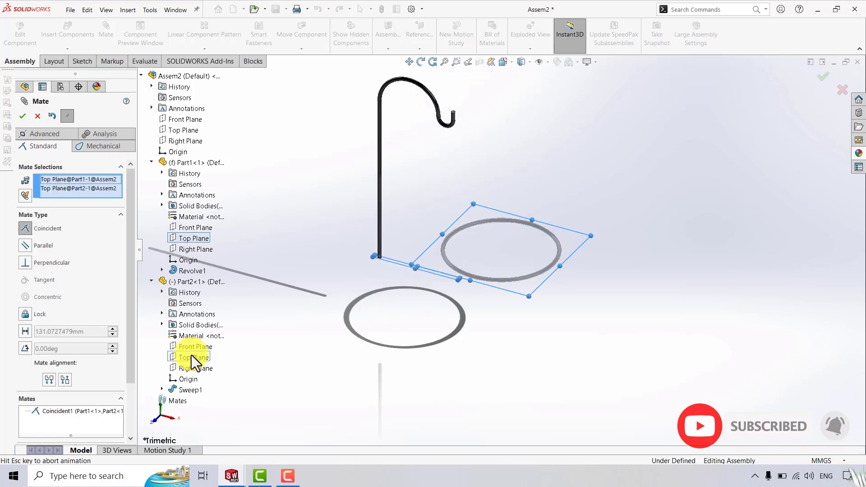
pyautogui.click(180, 370)
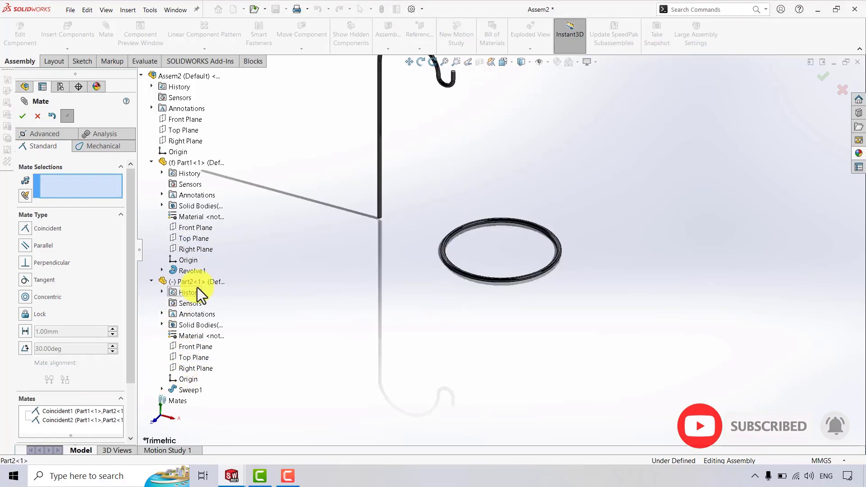
# Add a tangent mate between the hook's straight stem face and the ring's outer face, and finish mating in the isometric view.
pyautogui.click(421, 61)
pyautogui.scroll(-5, 404, 190)
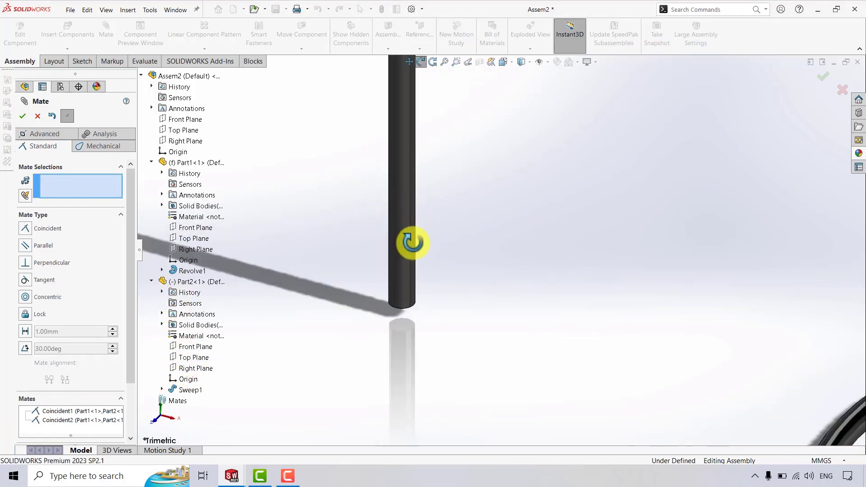
pyautogui.click(421, 62)
pyautogui.click(404, 262)
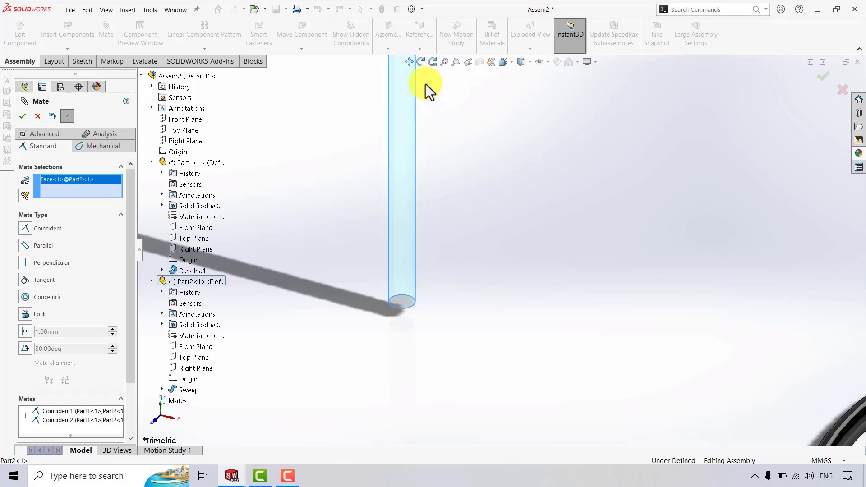
pyautogui.click(420, 62)
pyautogui.moveTo(595, 266); pyautogui.dragTo(619, 266)
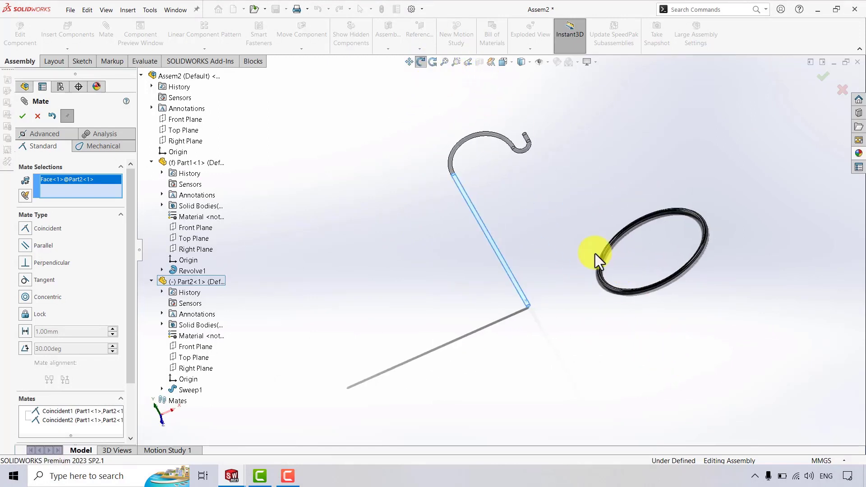
pyautogui.click(603, 275)
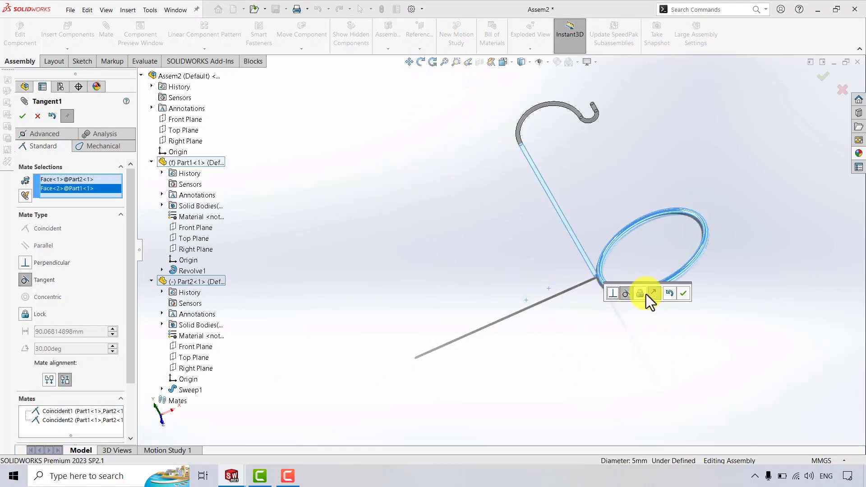
pyautogui.click(684, 294)
pyautogui.press('space')
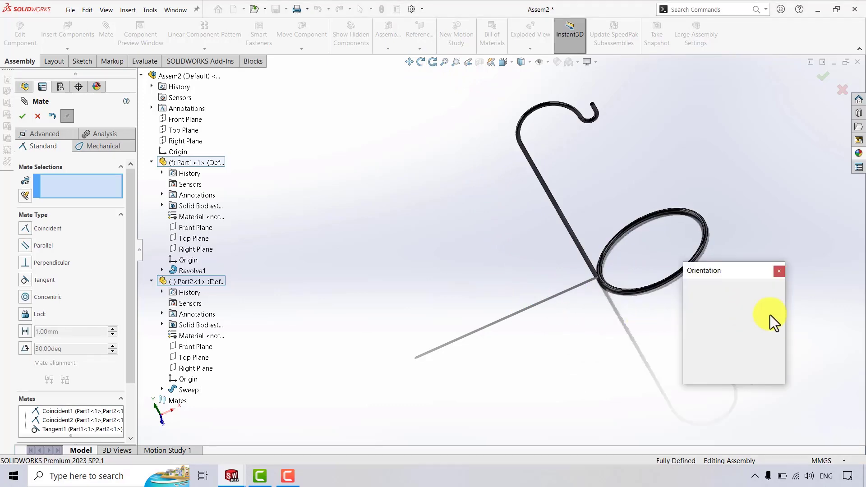
pyautogui.click(768, 301)
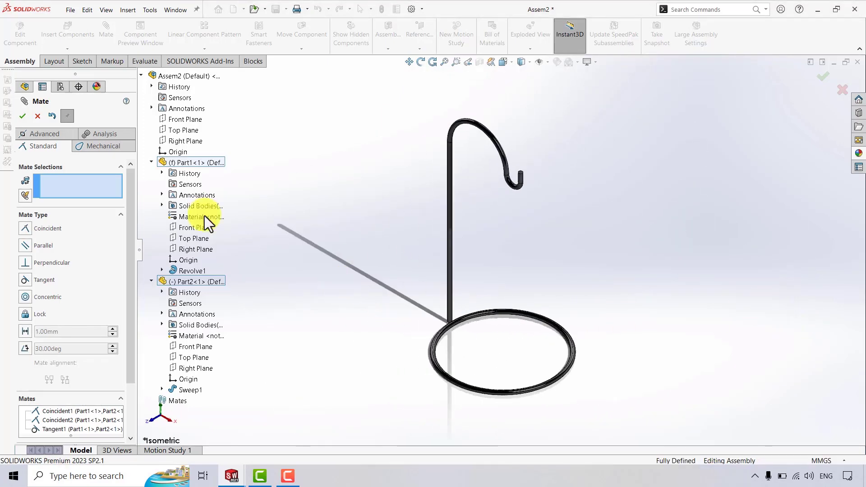
pyautogui.click(36, 117)
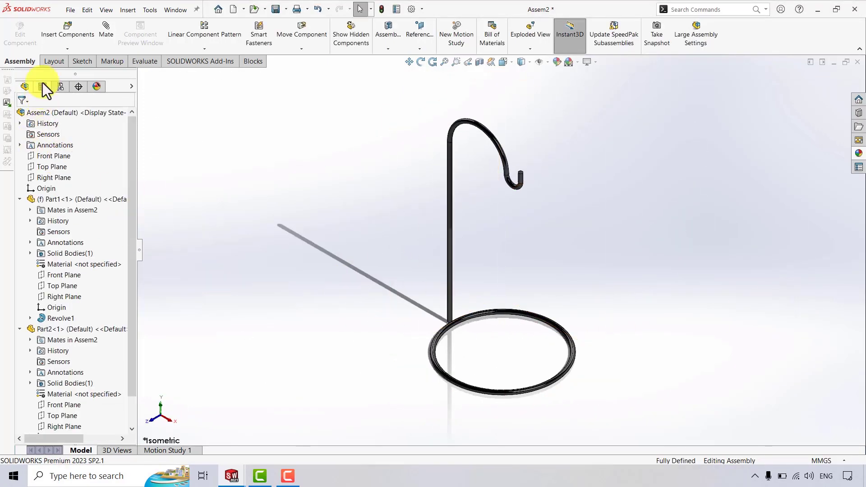
# Insert the star-shaped frame, Part3, into the assembly beside the hook stand.
pyautogui.click(77, 28)
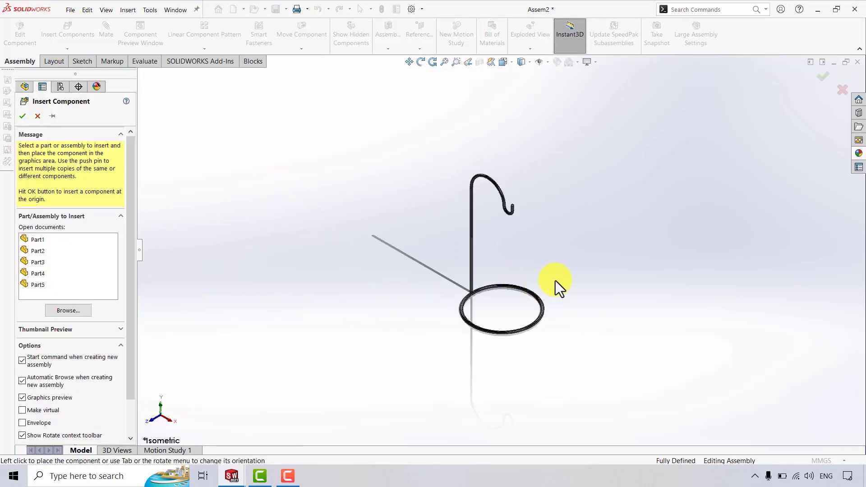
pyautogui.click(36, 262)
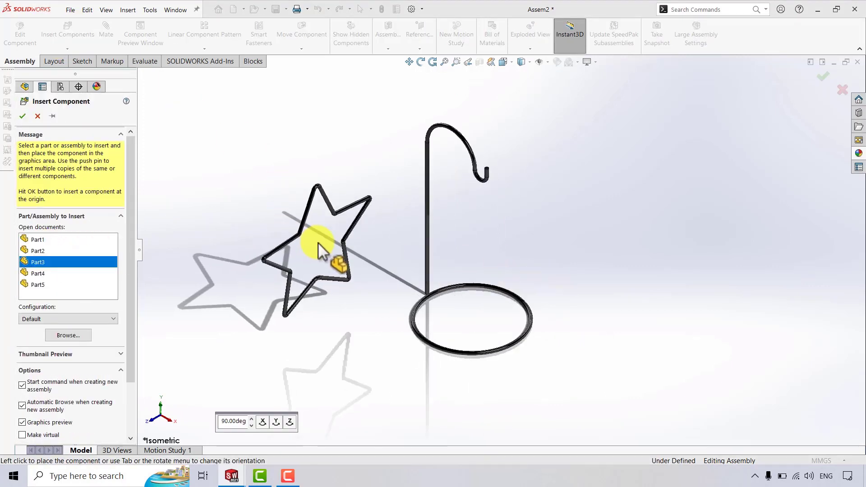
pyautogui.click(326, 253)
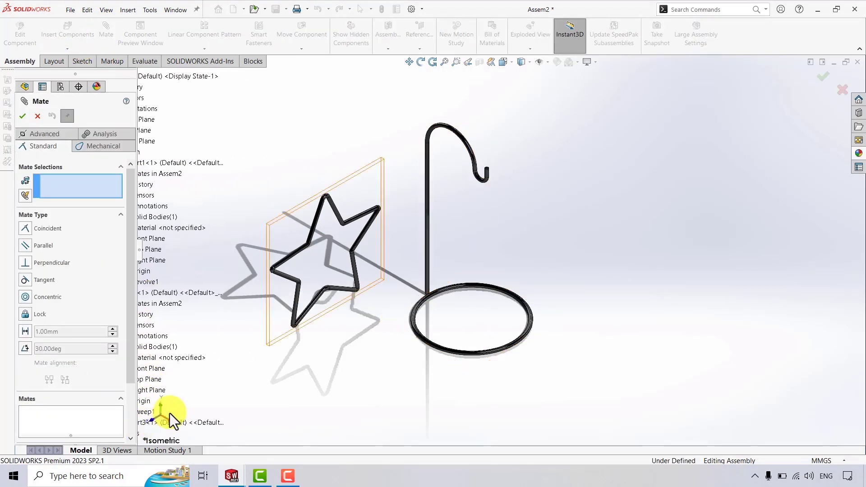
# Add a coincident mate between the star's Front Plane and the ring's Front Plane.
pyautogui.click(154, 423)
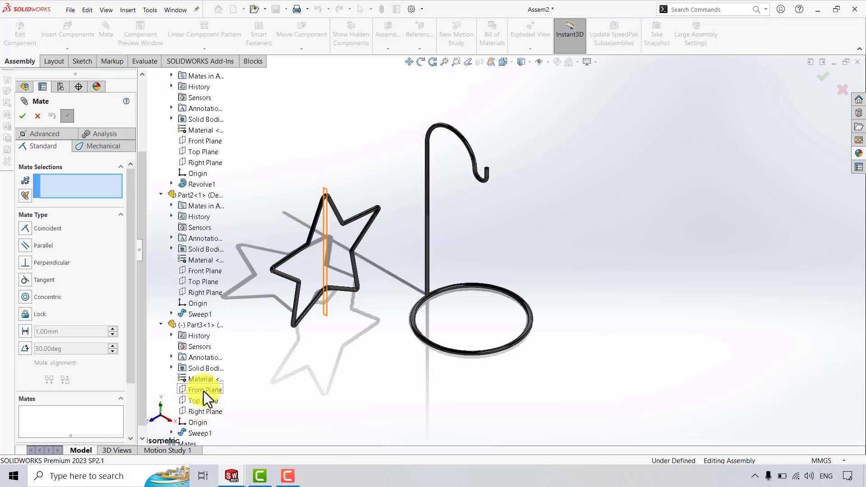
pyautogui.click(204, 392)
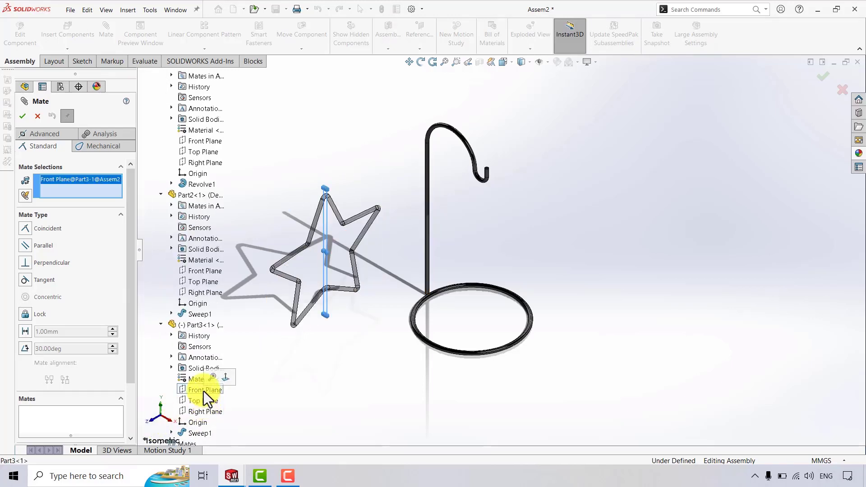
pyautogui.click(204, 293)
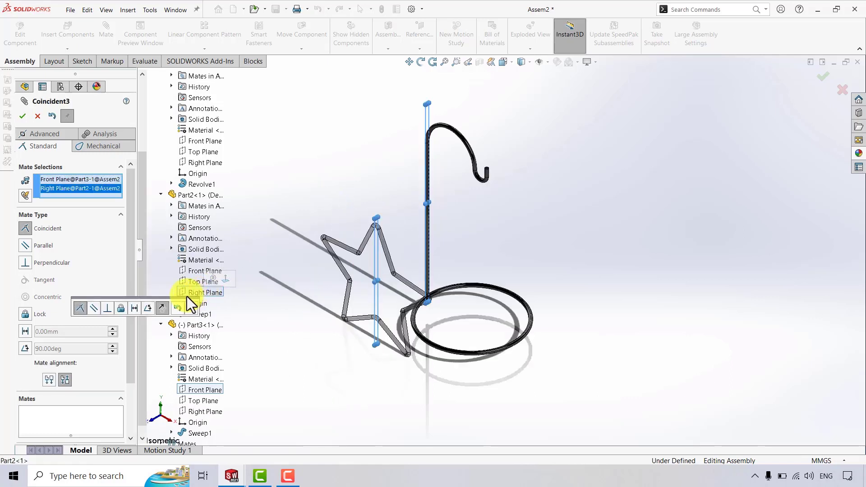
pyautogui.click(54, 188)
pyautogui.press('Delete')
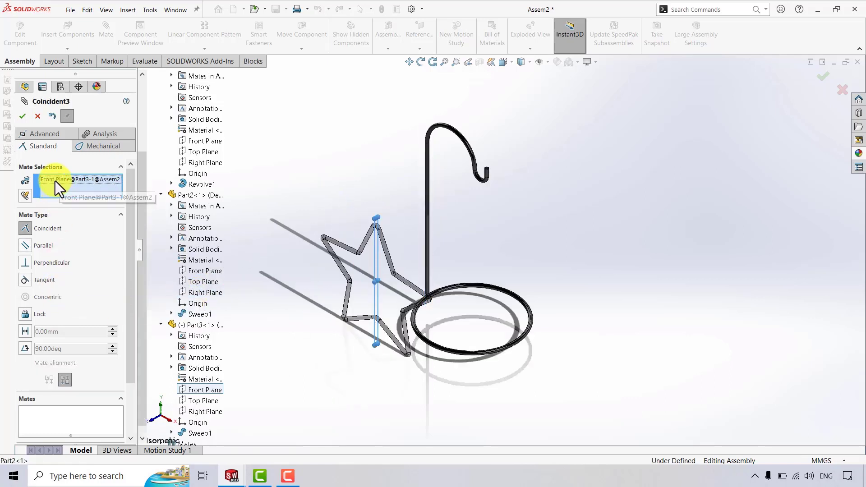
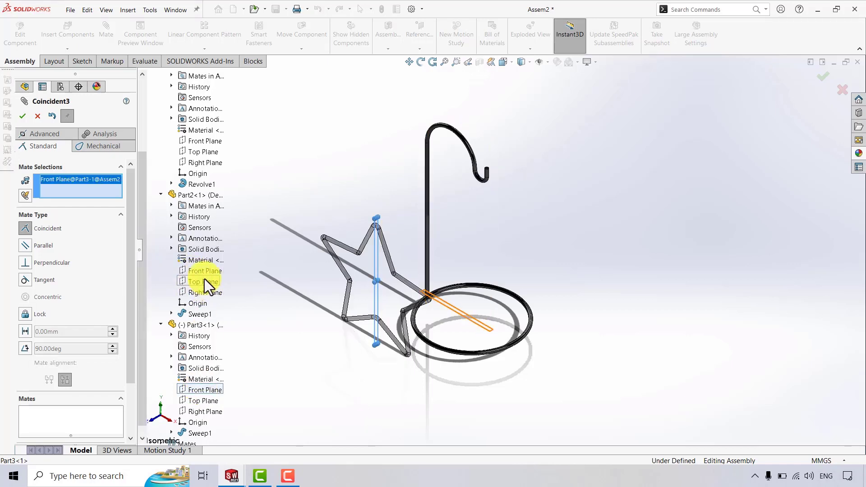
pyautogui.click(202, 141)
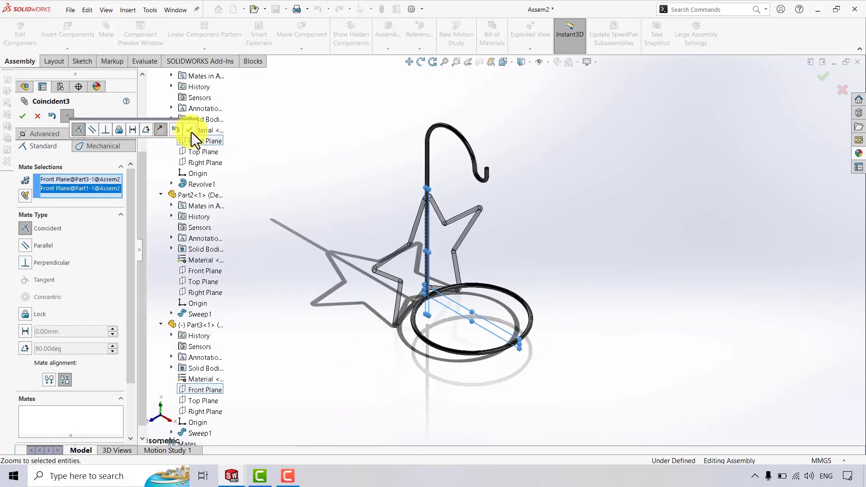
pyautogui.click(190, 130)
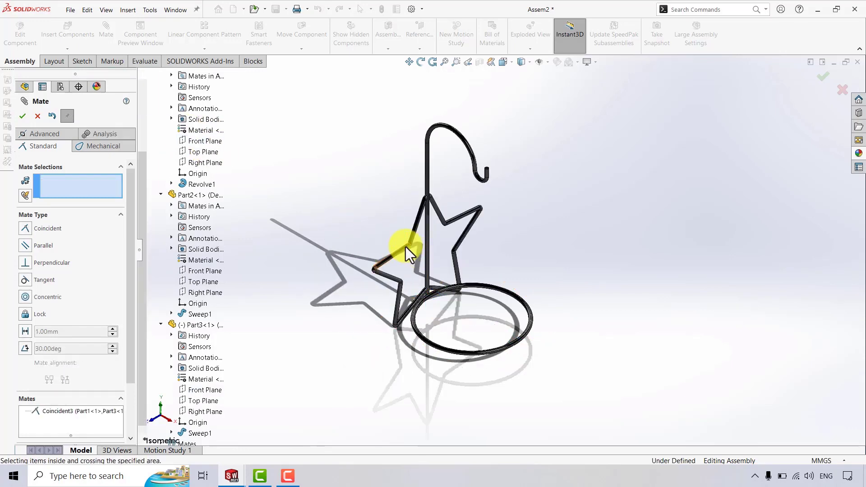
# Move the star frame toward the hook's tip and set up a distance mate between the star's Right Plane and the assembly's Right Plane.
pyautogui.moveTo(407, 249); pyautogui.dragTo(528, 256)
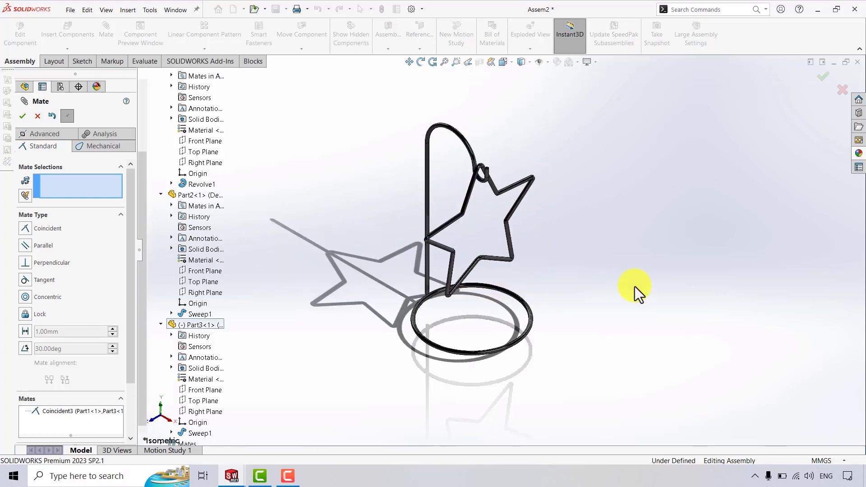
pyautogui.click(209, 413)
pyautogui.scroll(3, 212, 161)
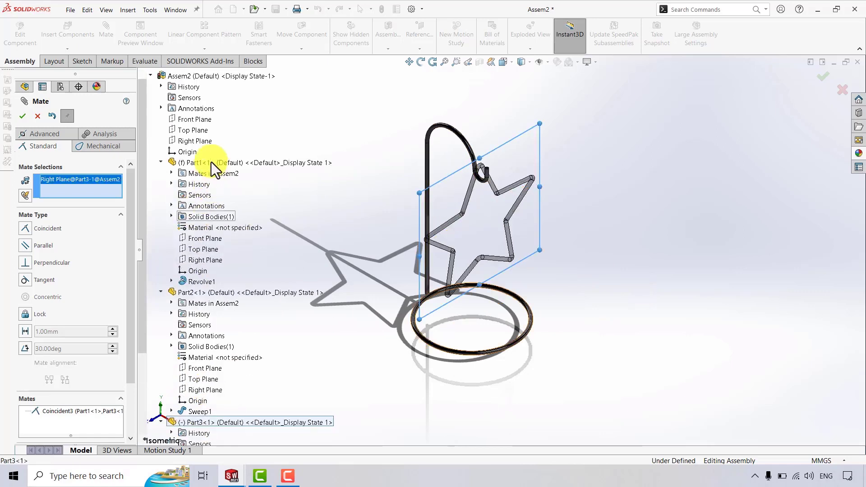
pyautogui.click(198, 141)
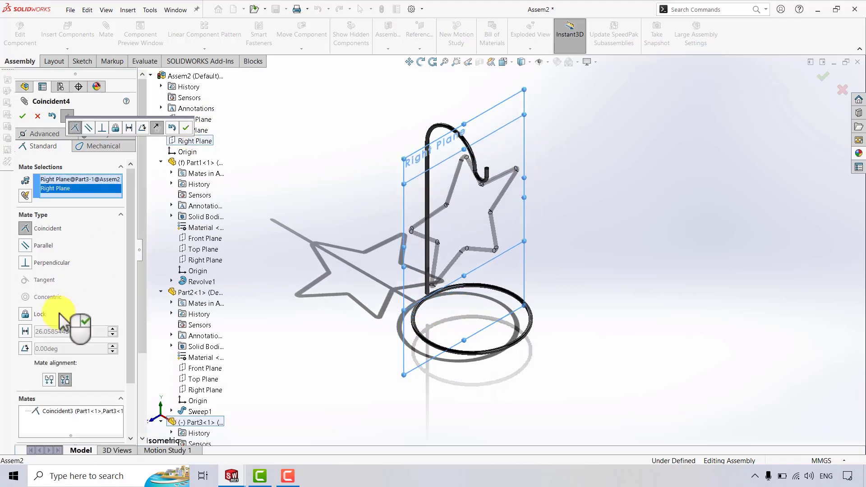
pyautogui.click(25, 331)
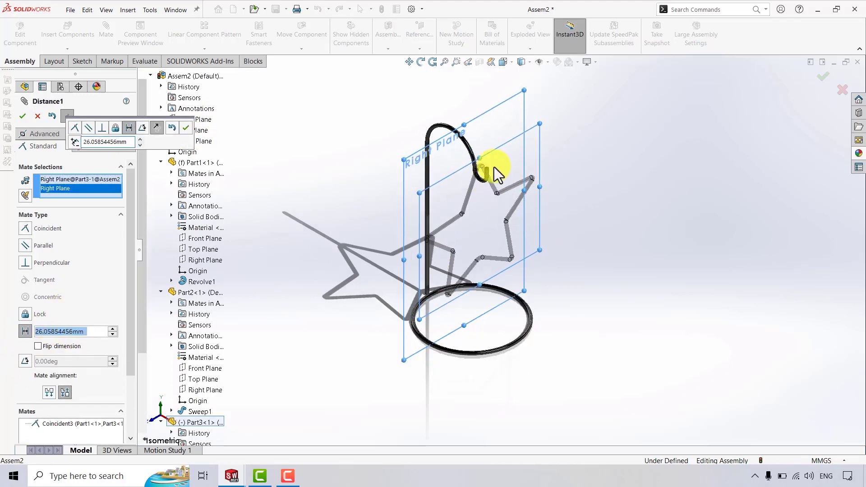
# Try a 25 mm distance between the star's and the assembly's Right Planes, viewing the hook's curved tip up close.
pyautogui.scroll(-6, 484, 178)
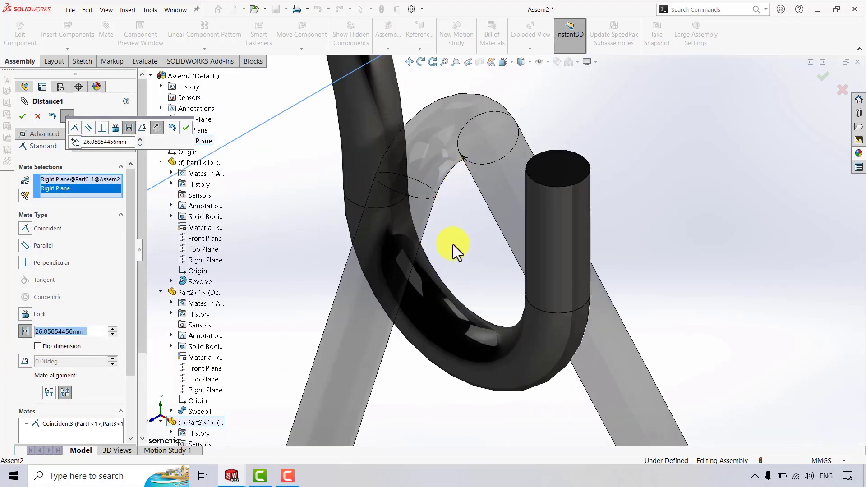
pyautogui.click(421, 61)
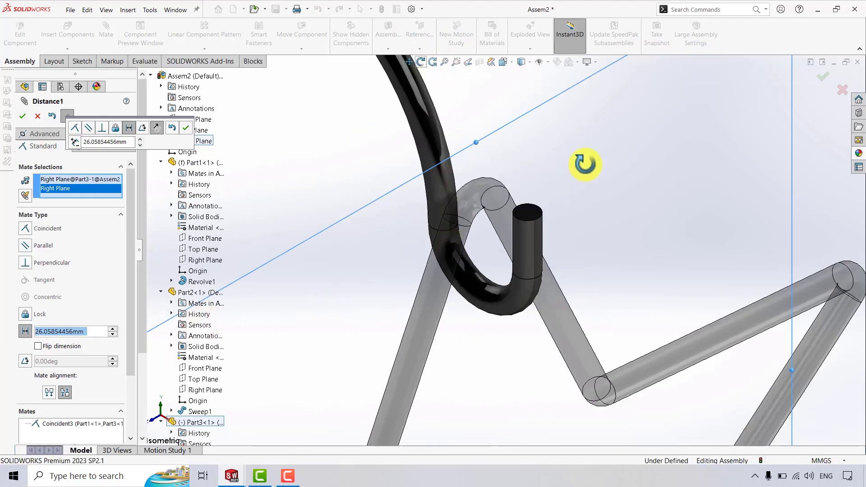
pyautogui.moveTo(603, 137); pyautogui.dragTo(634, 165)
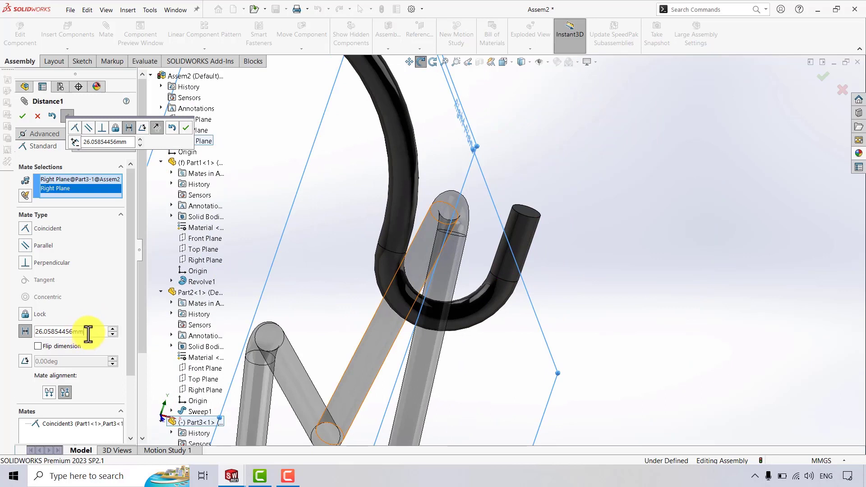
pyautogui.moveTo(45, 336); pyautogui.dragTo(7, 343)
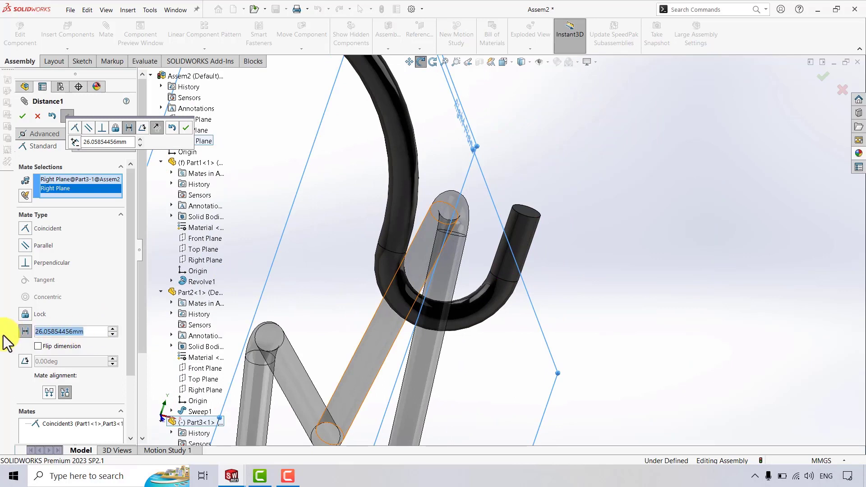
pyautogui.write('25')
pyautogui.press('Return')
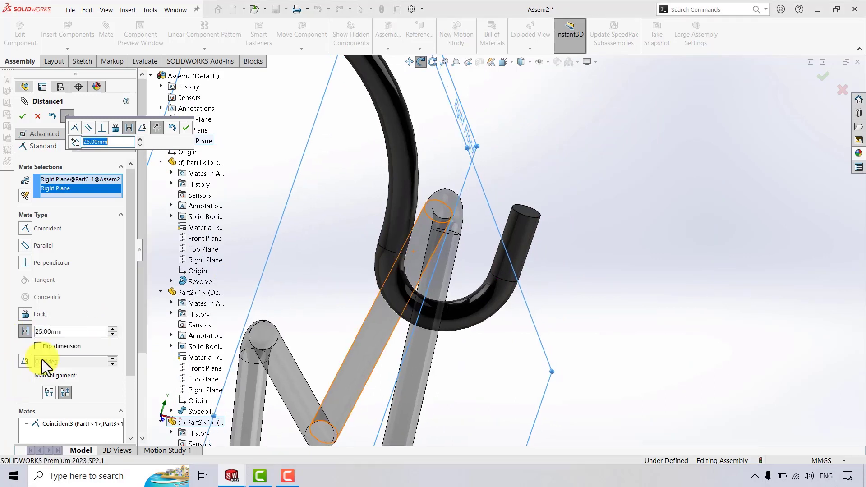
# Set the distance between the star's and the assembly's Right Planes to 27 mm and accept the mate.
pyautogui.moveTo(49, 333); pyautogui.dragTo(8, 344)
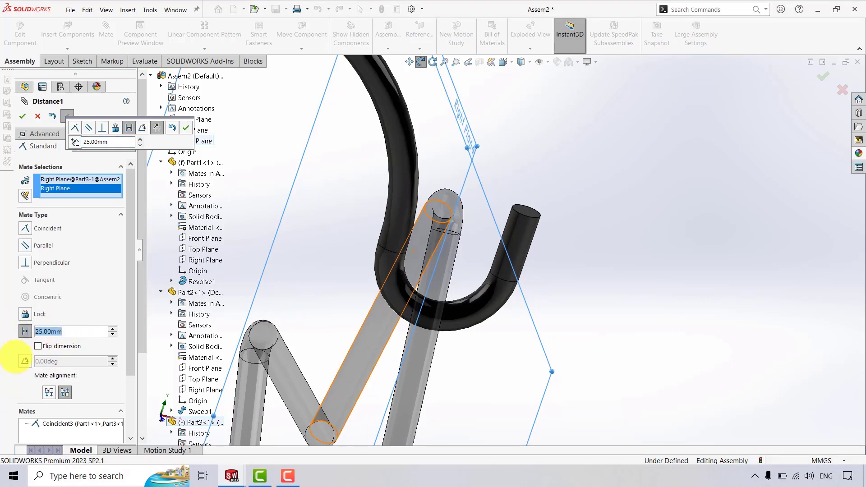
pyautogui.write('27')
pyautogui.press('Return')
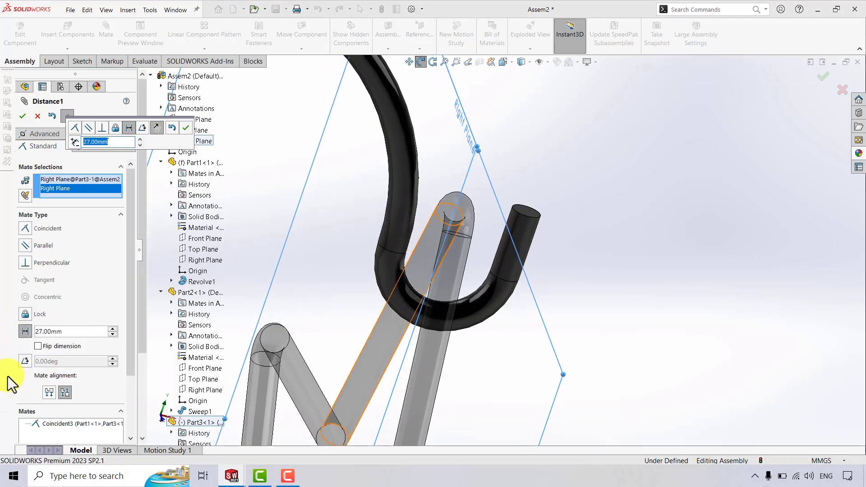
pyautogui.click(186, 130)
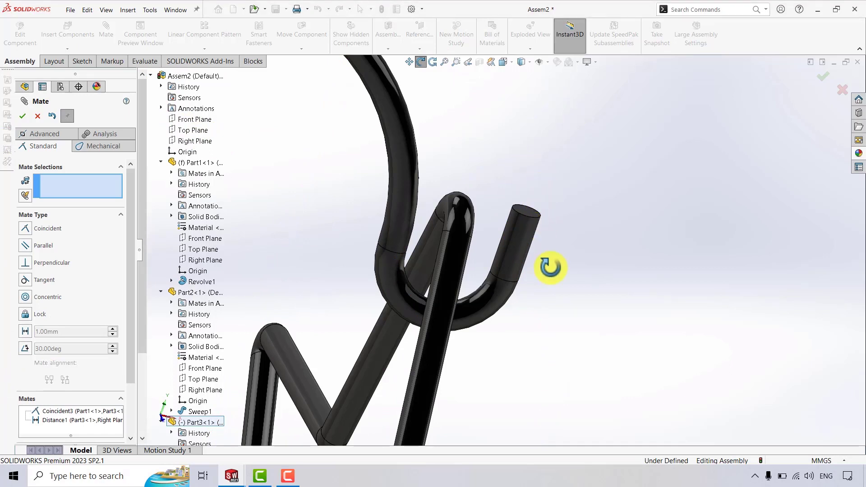
# Set up a distance mate between the star's Top Plane and the assembly's Top Plane.
pyautogui.scroll(5, 552, 265)
pyautogui.moveTo(475, 265); pyautogui.dragTo(613, 257)
pyautogui.scroll(-6, 519, 263)
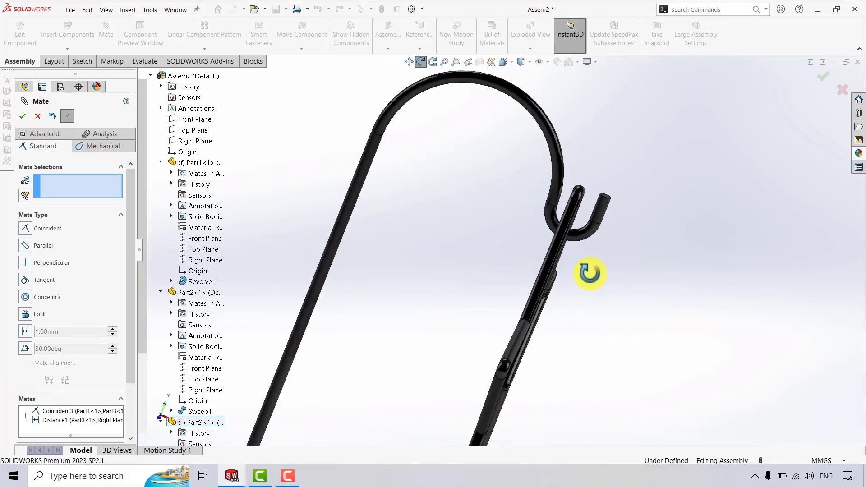
pyautogui.scroll(5, 586, 276)
pyautogui.moveTo(525, 276); pyautogui.dragTo(519, 267)
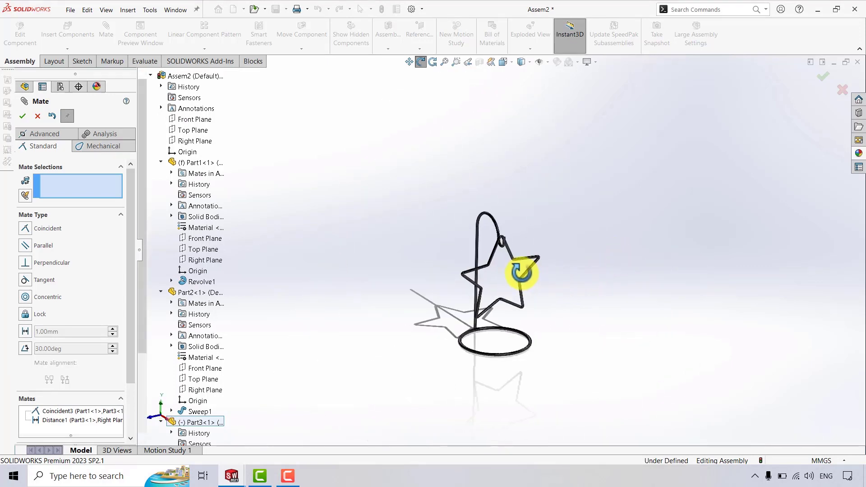
pyautogui.scroll(-3, 199, 412)
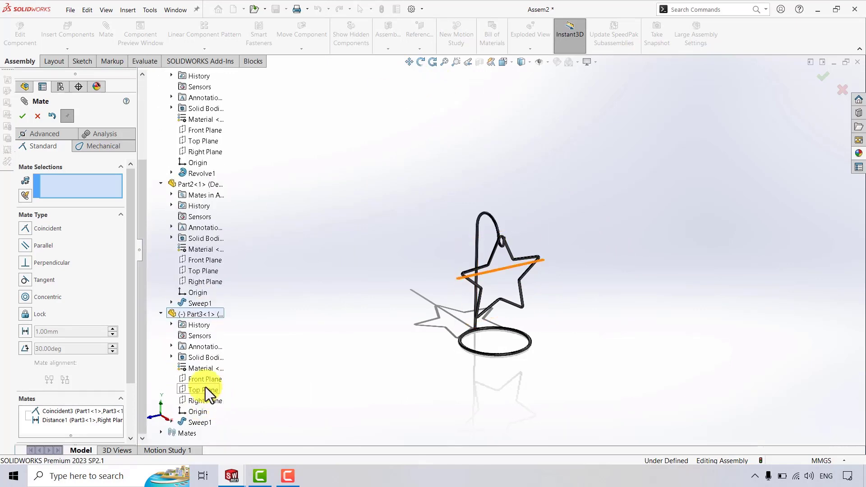
pyautogui.click(205, 387)
pyautogui.scroll(3, 206, 185)
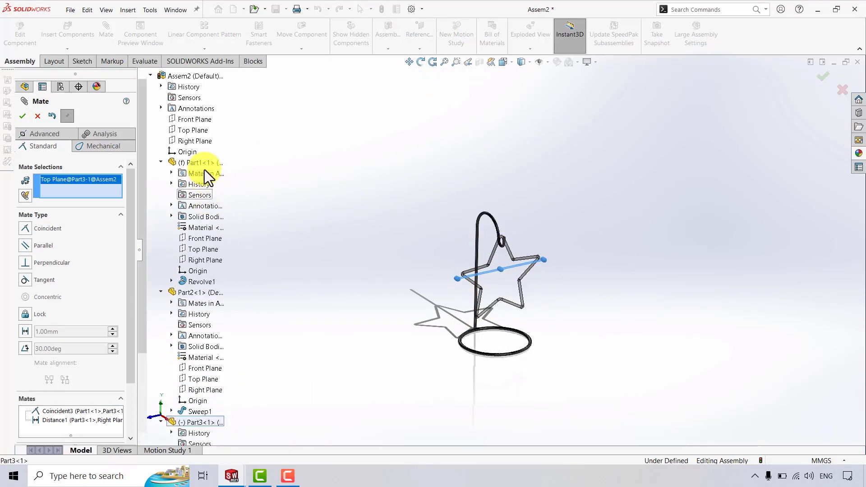
pyautogui.click(195, 129)
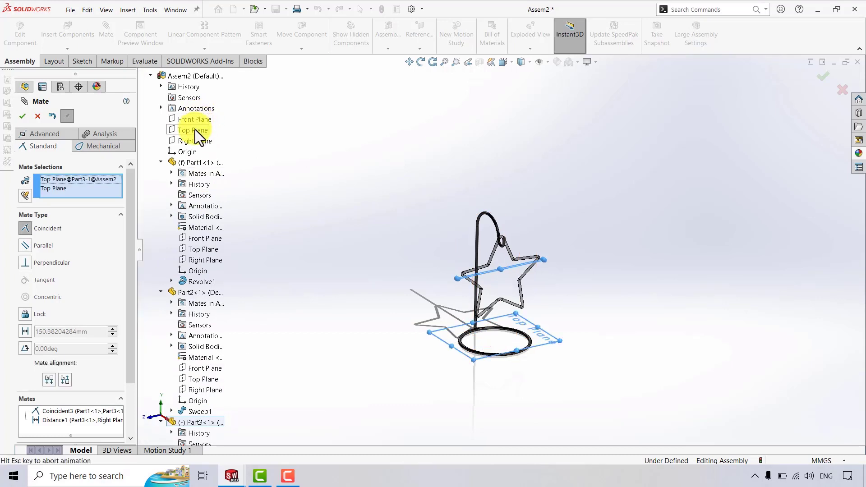
pyautogui.click(24, 335)
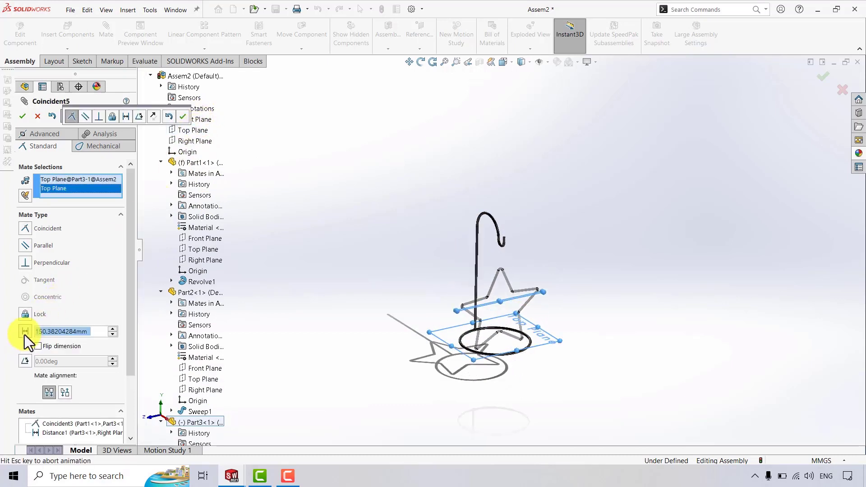
# Try a 140 mm distance between the star's and the assembly's Top Planes.
pyautogui.scroll(-5, 502, 245)
pyautogui.scroll(-2, 503, 245)
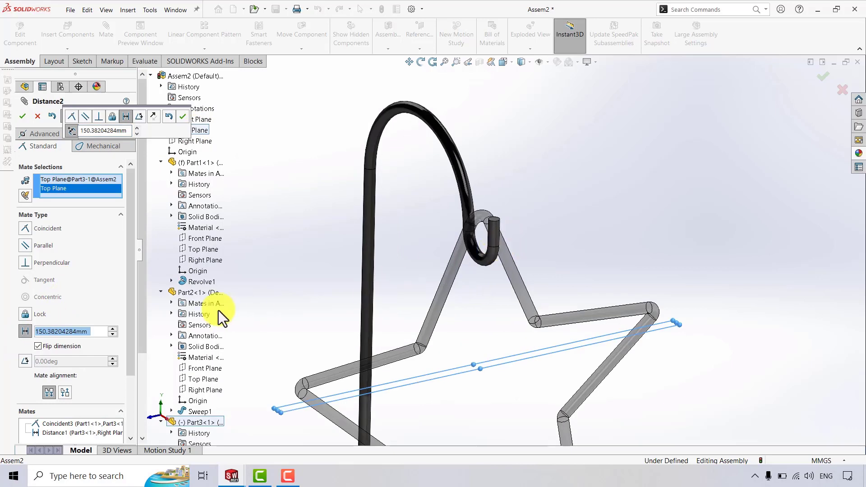
pyautogui.write('140')
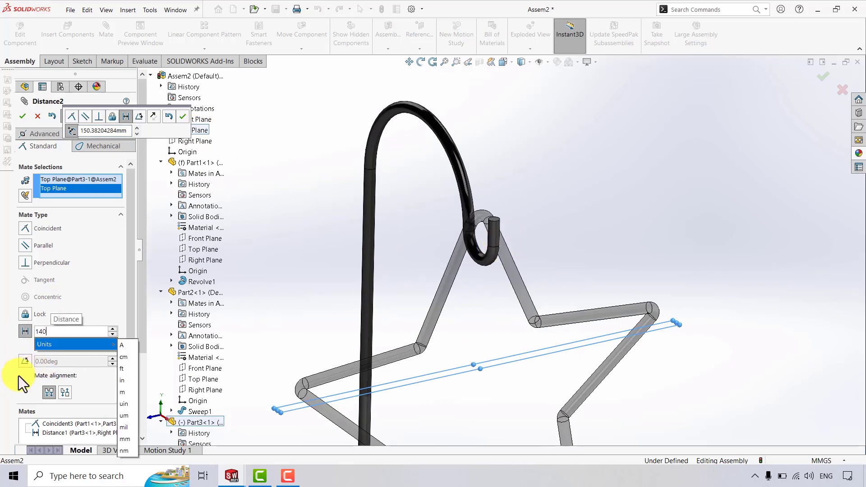
pyautogui.press('Return')
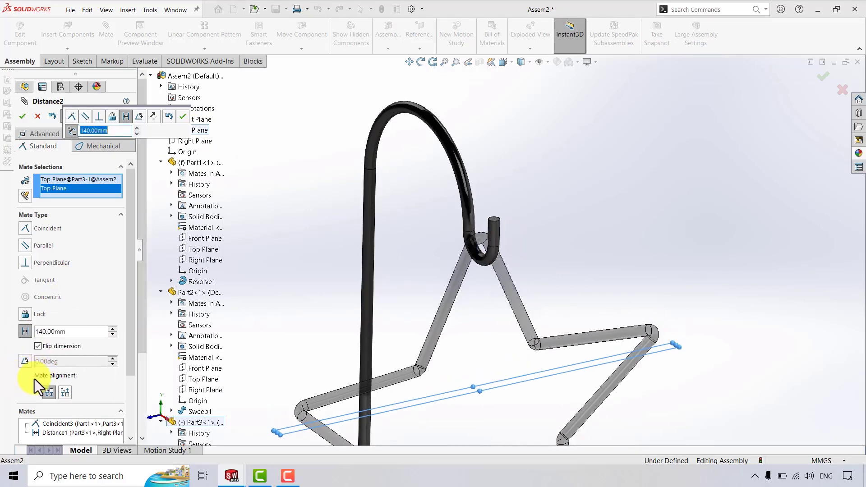
# Set the Top Plane distance to 136 mm so the star hangs on the hook, accept it and finish mating.
pyautogui.click(420, 62)
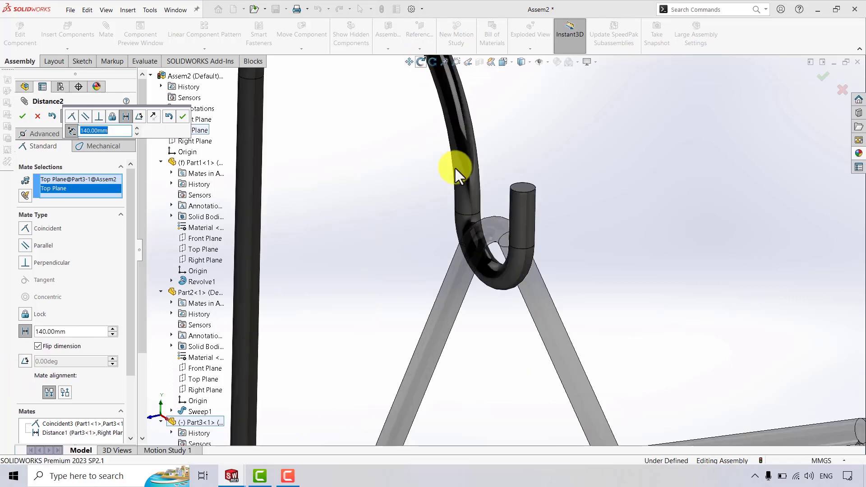
pyautogui.moveTo(392, 212); pyautogui.dragTo(324, 218, button='middle')
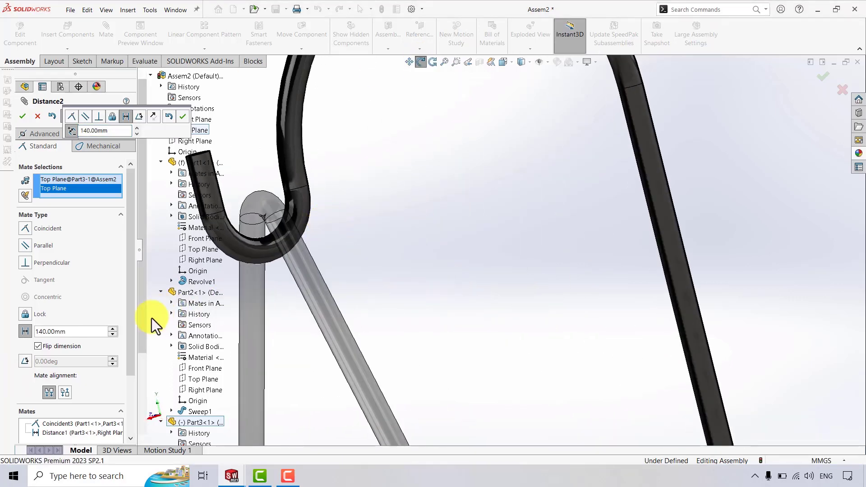
pyautogui.moveTo(74, 332); pyautogui.dragTo(19, 333)
pyautogui.write('136')
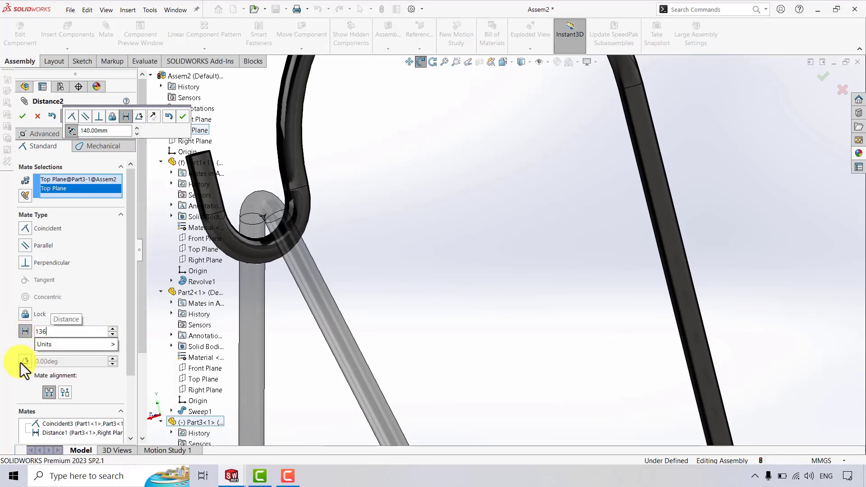
pyautogui.press('Return')
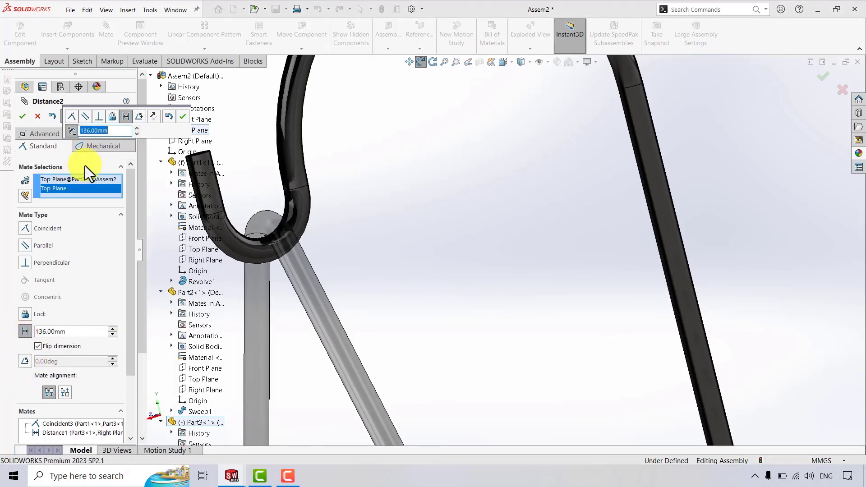
pyautogui.click(178, 117)
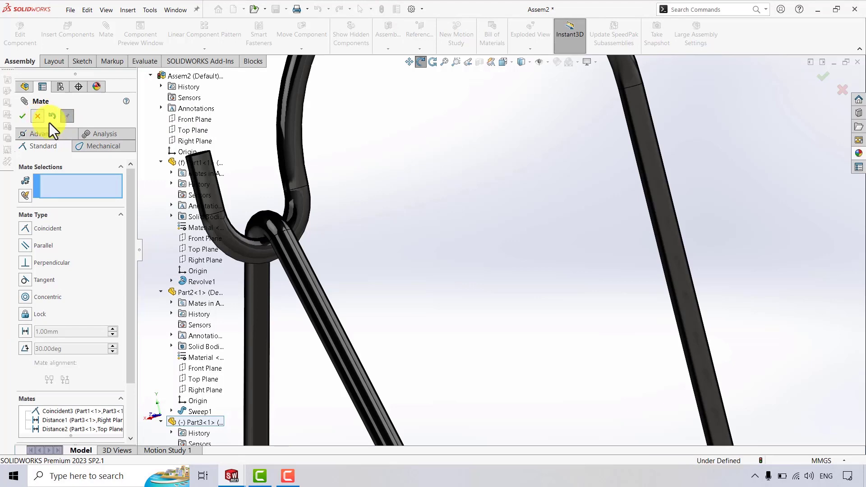
pyautogui.click(38, 116)
# Insert the shelled cup, Part4, into the assembly beside the stand in the isometric view.
pyautogui.moveTo(453, 176); pyautogui.dragTo(518, 265)
pyautogui.press('space')
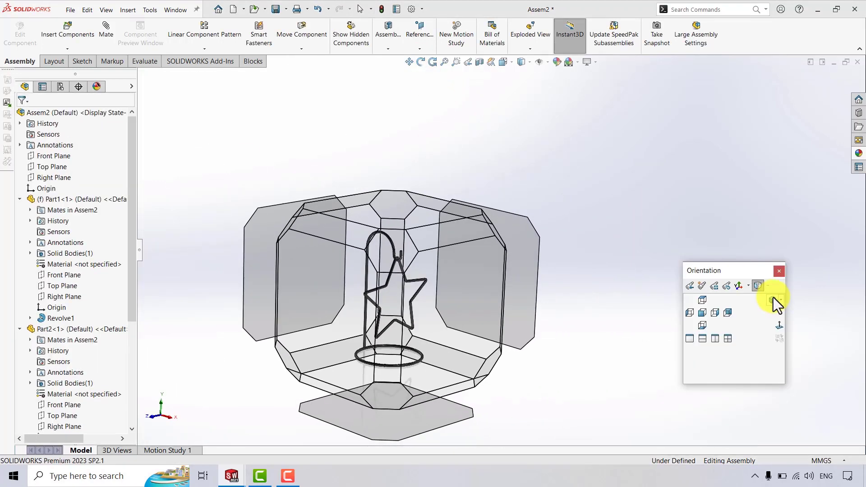
pyautogui.click(773, 299)
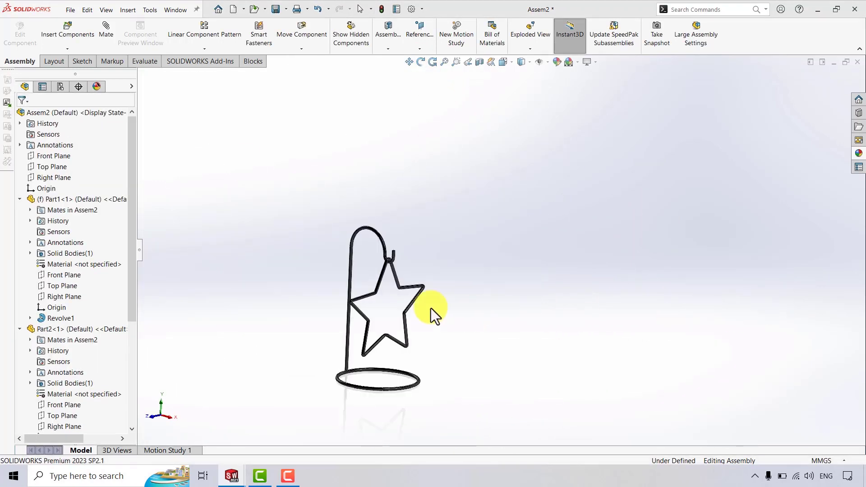
pyautogui.click(68, 28)
pyautogui.click(39, 274)
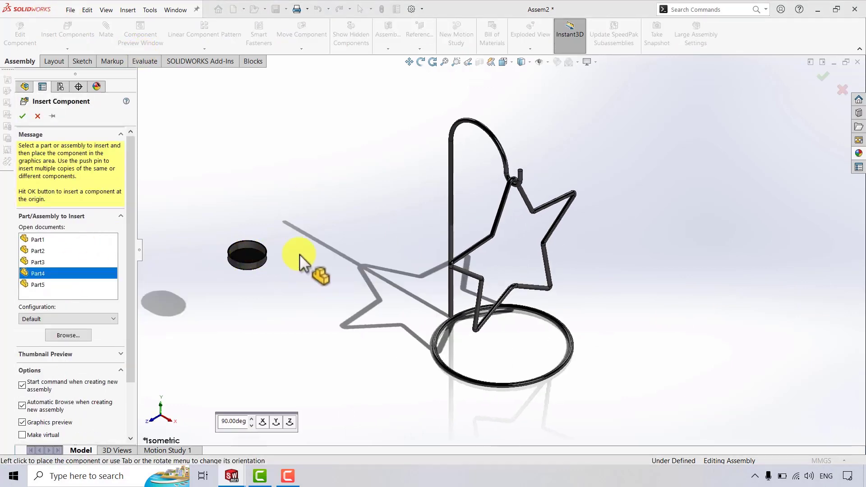
pyautogui.click(302, 294)
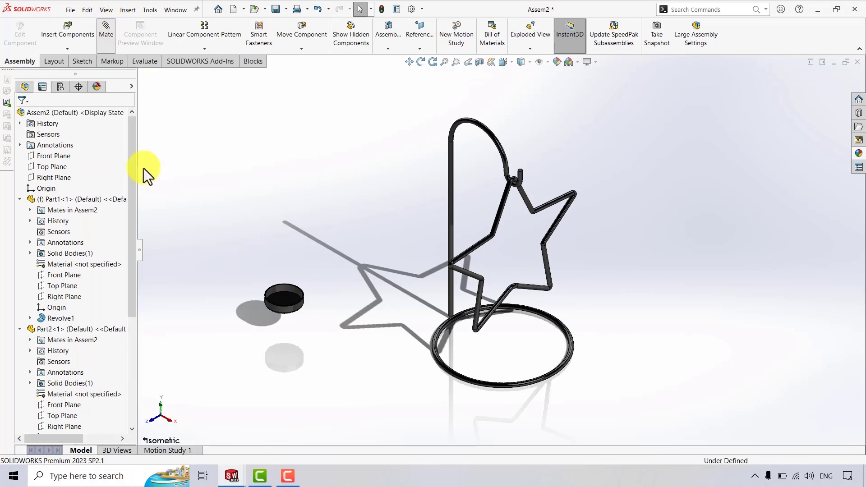
# Add a coincident mate between the cup's (Part4) Front Plane and the base ring's (Part1) Front Plane.
pyautogui.hotkey('ctrl', '1')
pyautogui.scroll(-2, 189, 413)
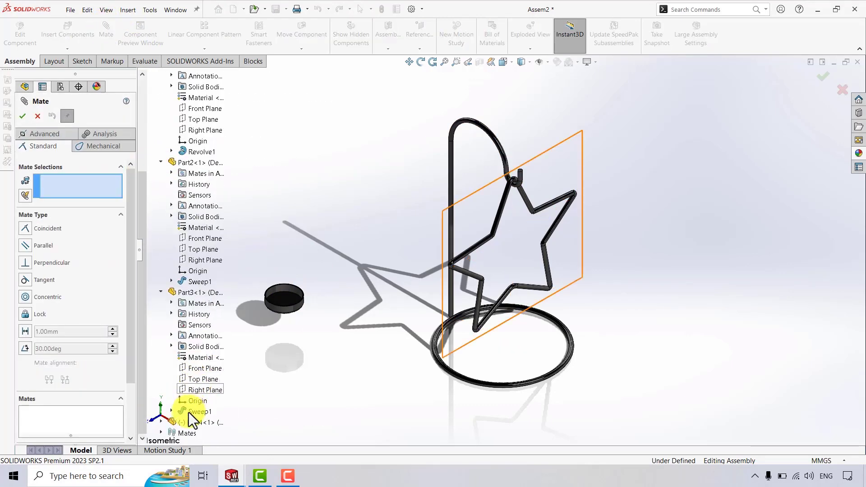
pyautogui.click(161, 423)
pyautogui.press('space')
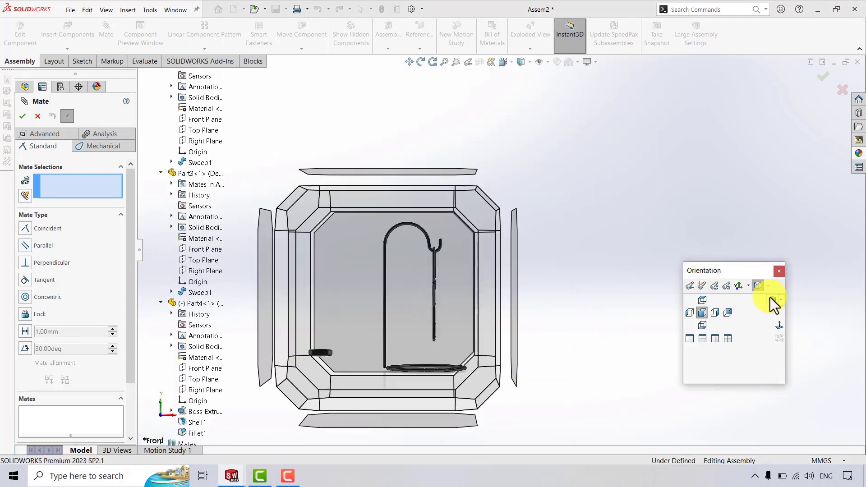
pyautogui.click(770, 298)
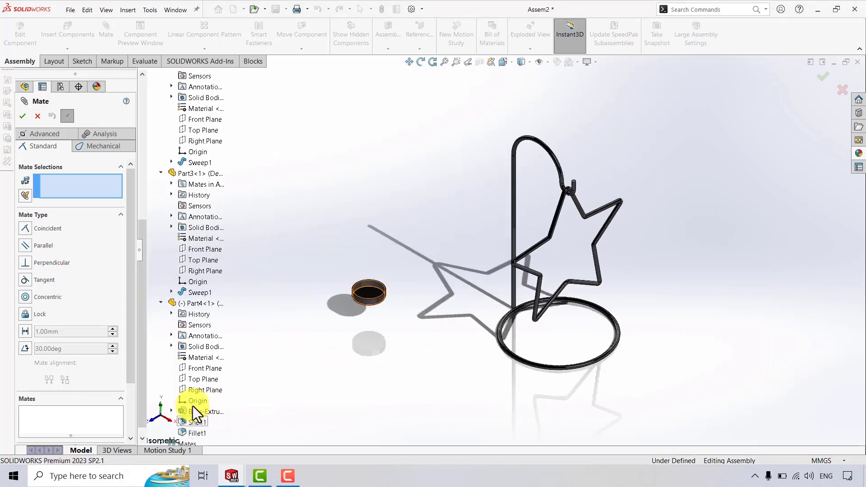
pyautogui.scroll(-1, 194, 408)
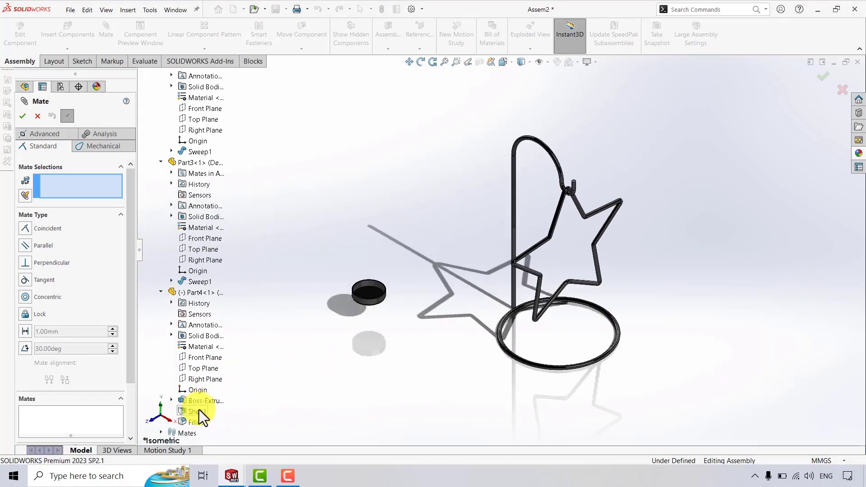
pyautogui.click(204, 358)
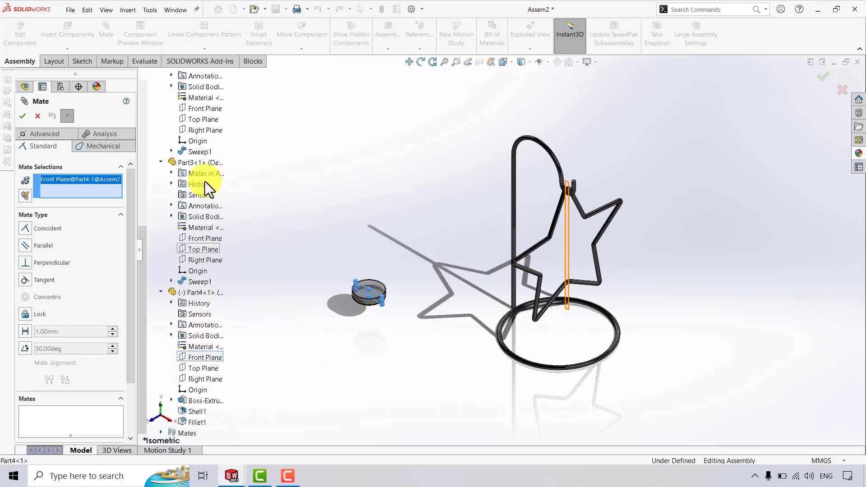
pyautogui.scroll(6, 204, 182)
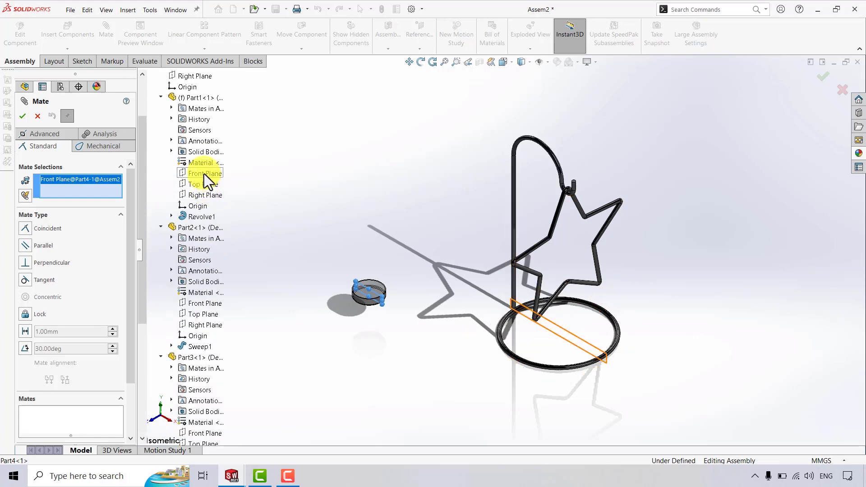
pyautogui.click(204, 175)
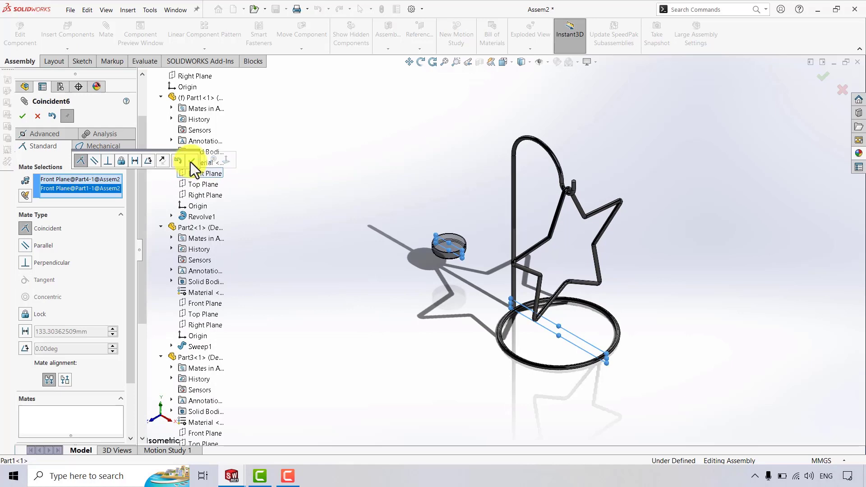
pyautogui.click(191, 161)
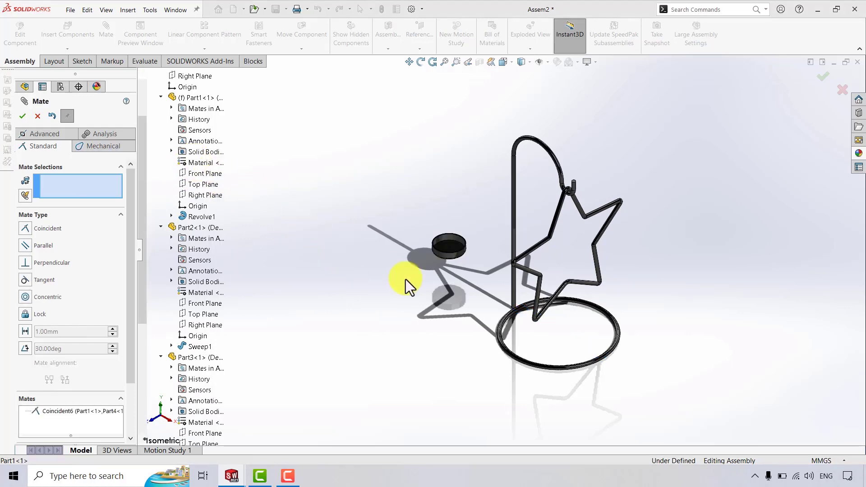
# Move the cup into the star frame, just above the star's lower inner corner.
pyautogui.moveTo(600, 289); pyautogui.dragTo(724, 305)
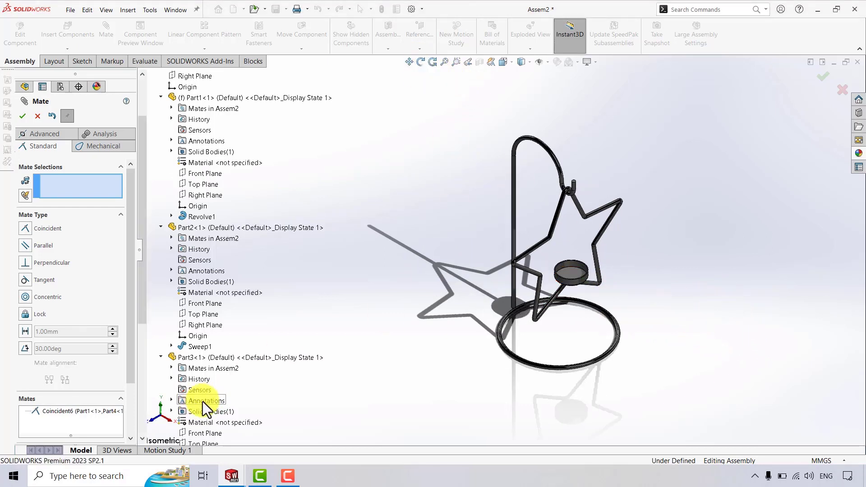
pyautogui.scroll(-6, 208, 404)
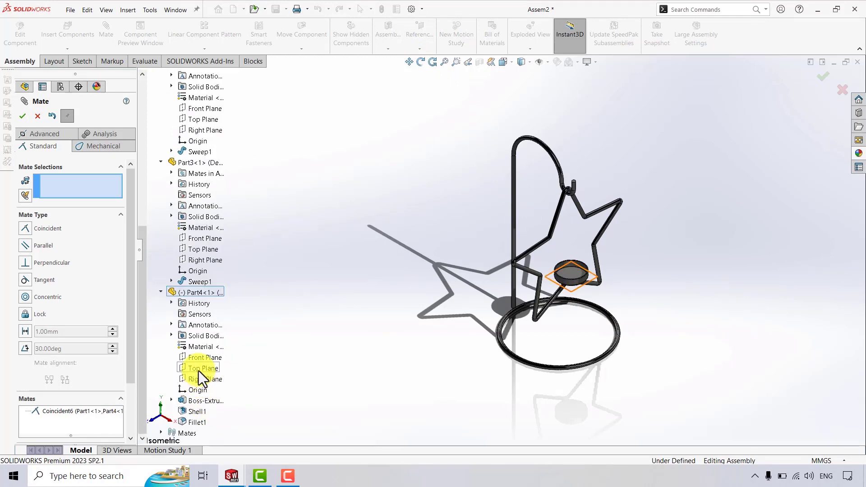
pyautogui.click(420, 62)
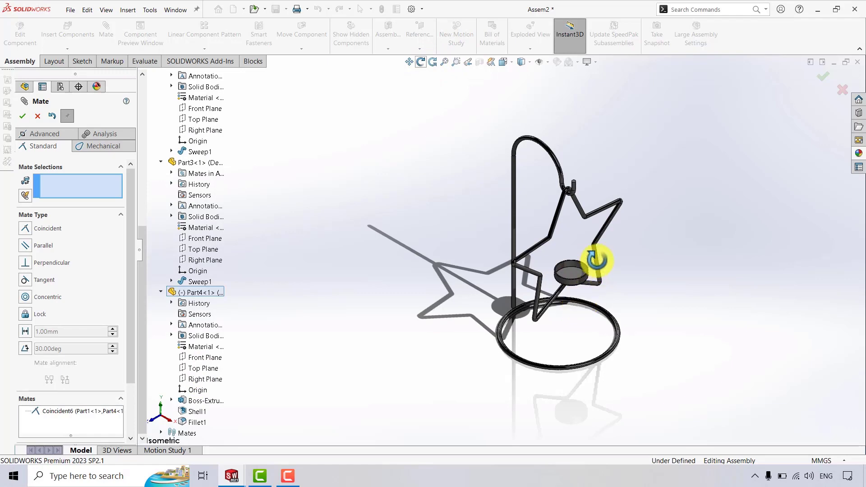
pyautogui.moveTo(596, 260); pyautogui.dragTo(609, 247)
pyautogui.scroll(-5, 573, 286)
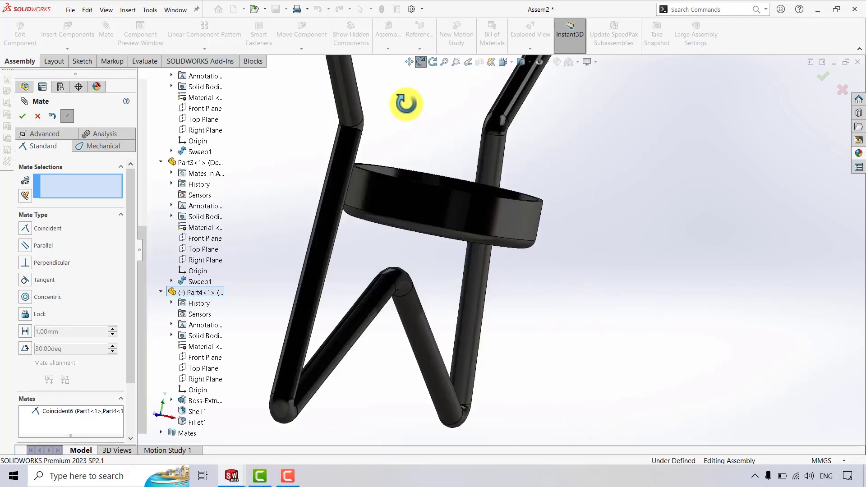
pyautogui.click(421, 62)
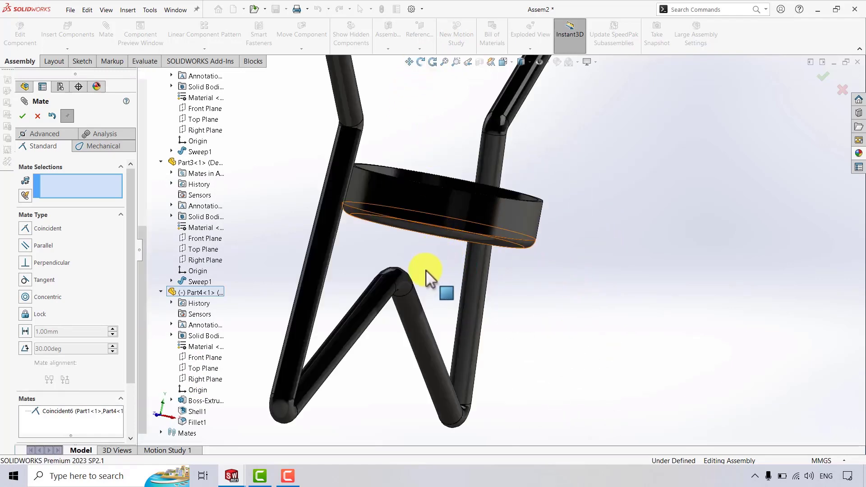
pyautogui.scroll(3, 427, 272)
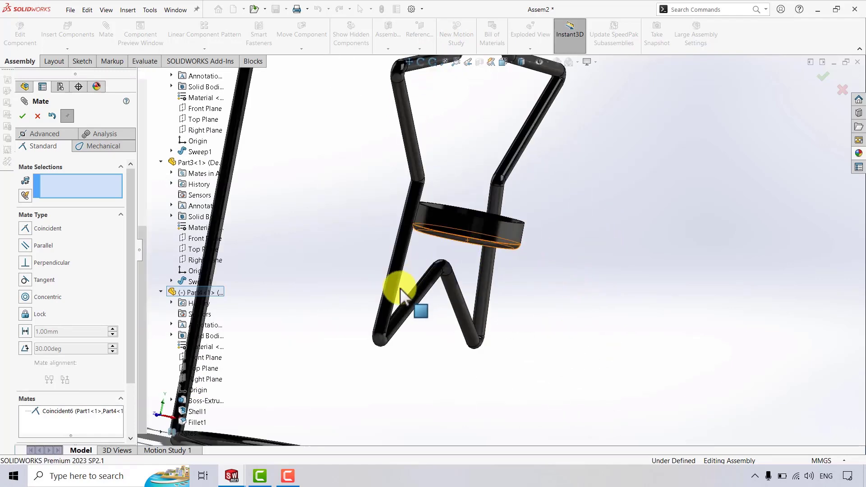
# Add a tangent mate between the star's lower inner bend and the cup's bottom face, and finish mating.
pyautogui.click(446, 263)
pyautogui.click(420, 61)
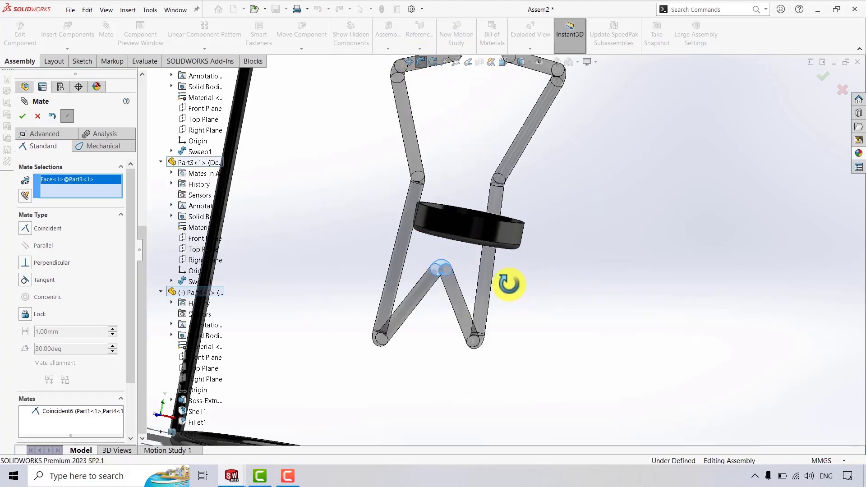
pyautogui.moveTo(508, 284); pyautogui.dragTo(438, 76)
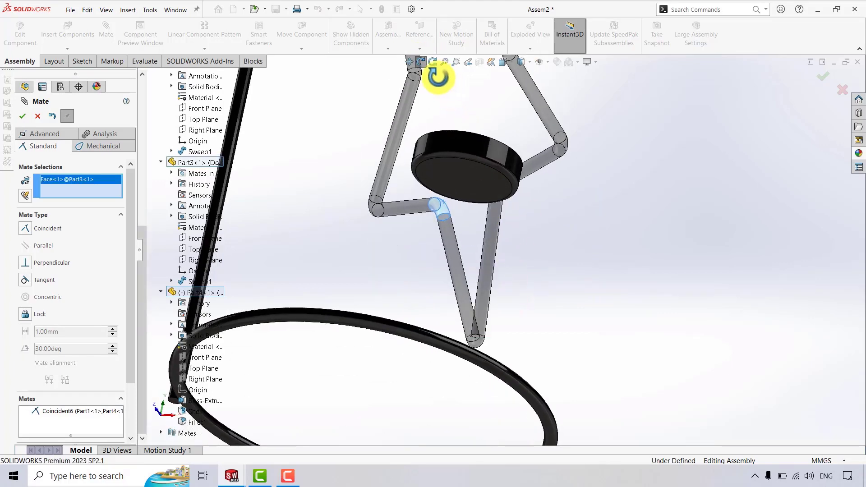
pyautogui.click(469, 187)
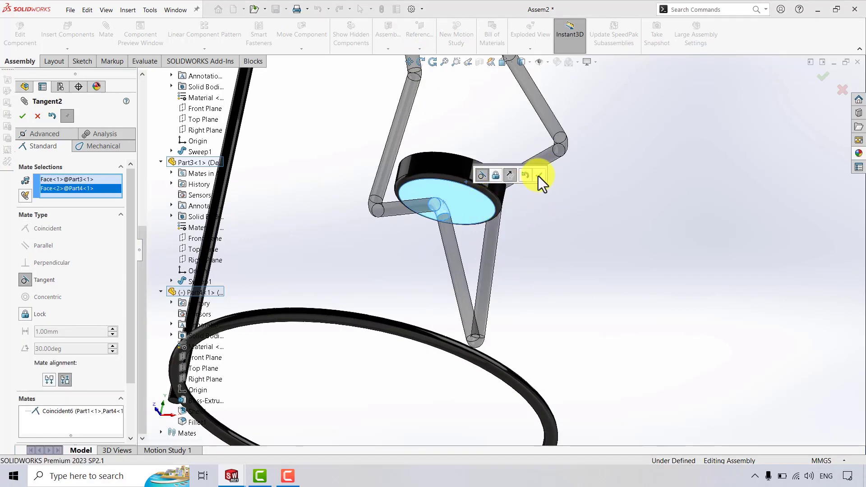
pyautogui.click(539, 176)
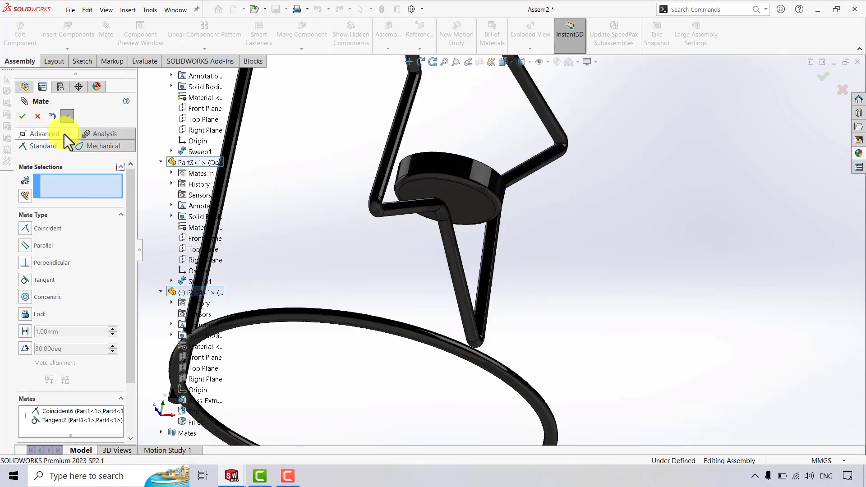
pyautogui.click(37, 116)
# Insert the red candle, Part5, into the assembly beside the stand in the isometric view.
pyautogui.press('space')
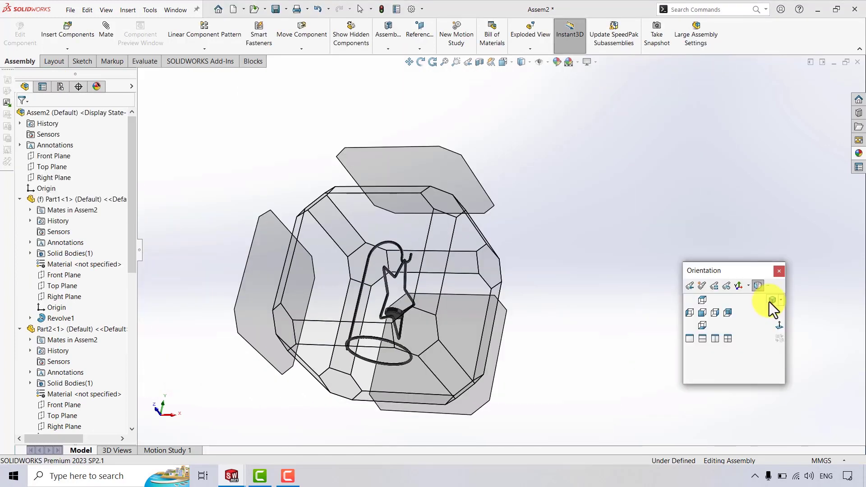
pyautogui.click(770, 302)
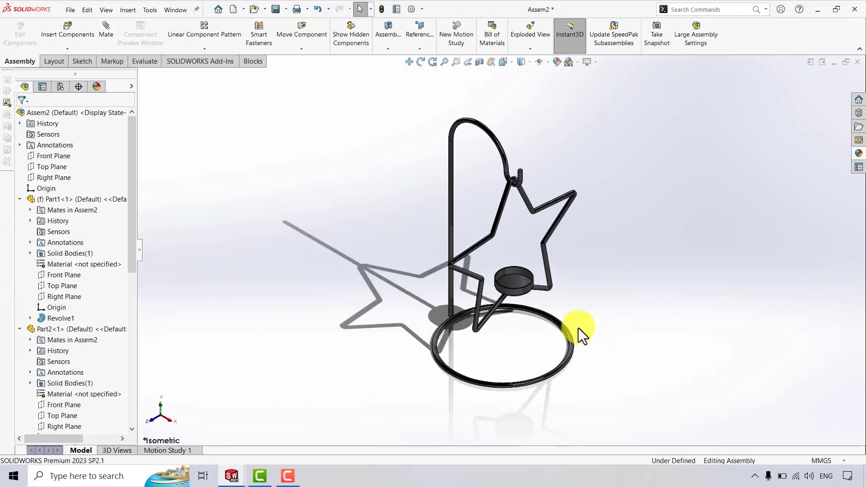
pyautogui.click(66, 28)
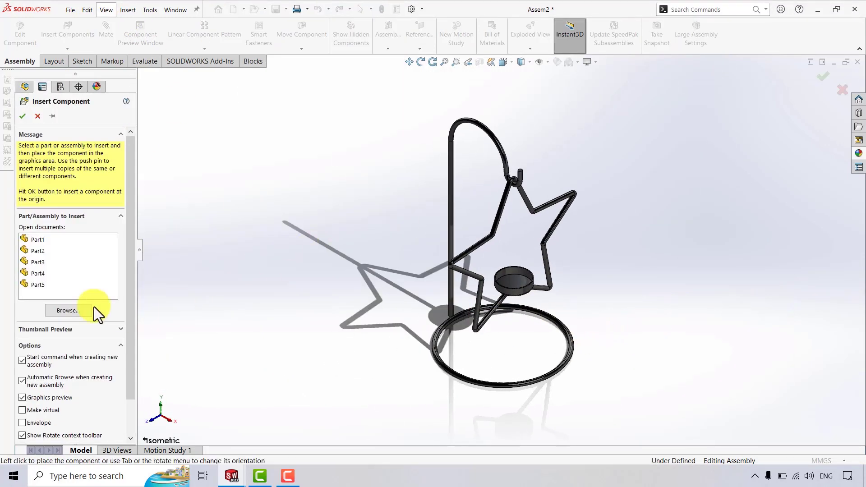
pyautogui.click(40, 285)
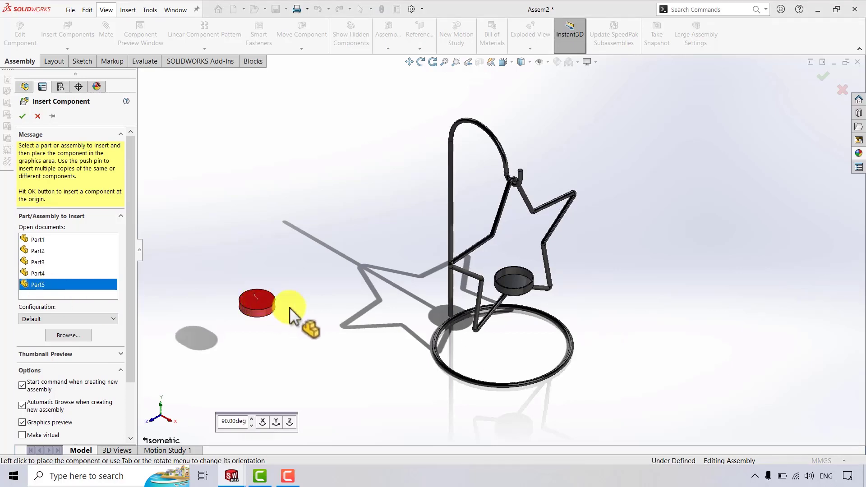
pyautogui.click(293, 320)
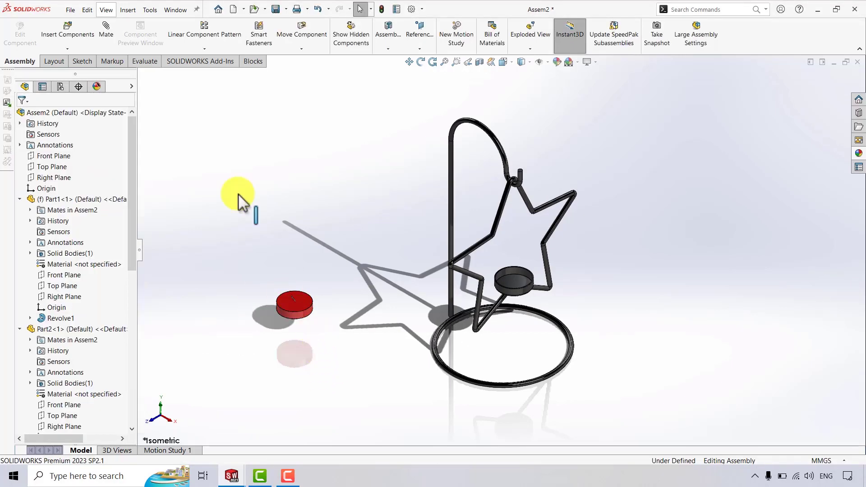
# Add a concentric mate between the candle's cylindrical side face and the cup's round wall.
pyautogui.click(304, 316)
pyautogui.click(523, 278)
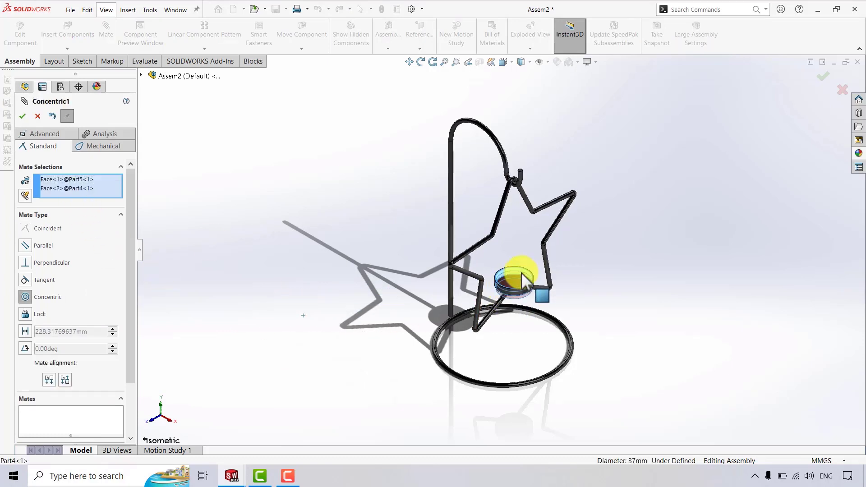
pyautogui.click(661, 293)
# Lift the candle clear of the cup and mate its bottom face coincident with the cup's inner floor.
pyautogui.scroll(-5, 467, 295)
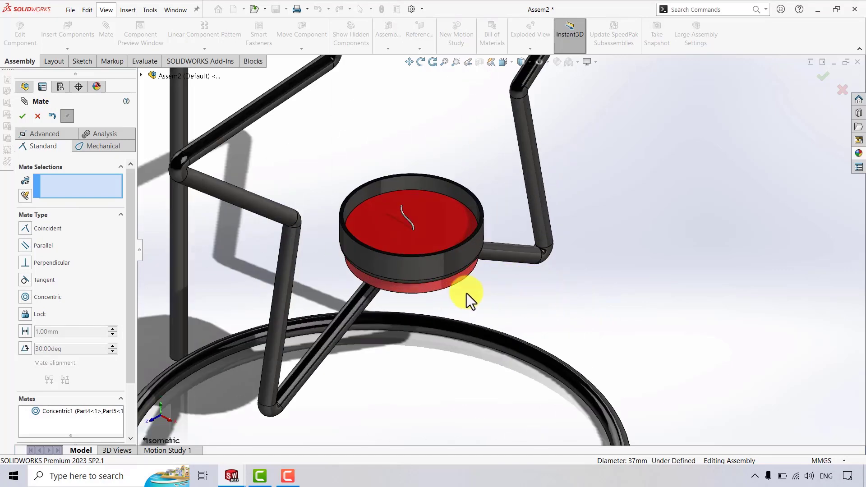
pyautogui.moveTo(438, 198); pyautogui.dragTo(485, 18)
pyautogui.click(415, 236)
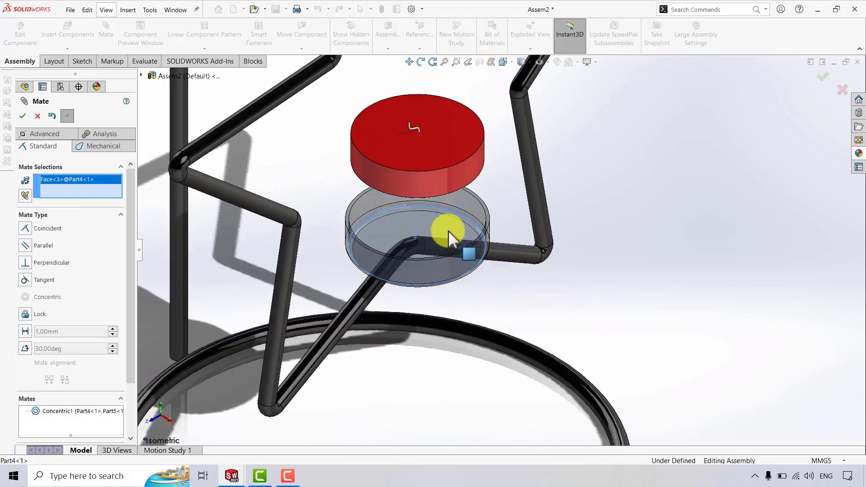
pyautogui.click(421, 61)
pyautogui.moveTo(455, 130); pyautogui.dragTo(443, 112)
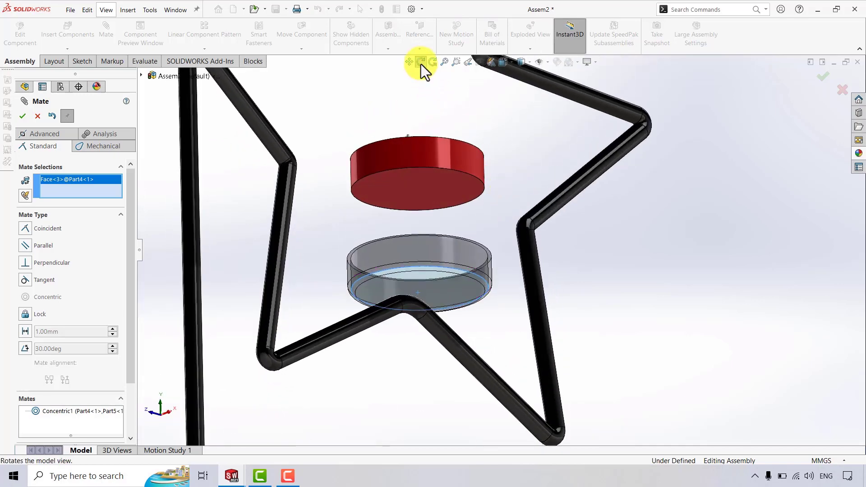
pyautogui.click(424, 188)
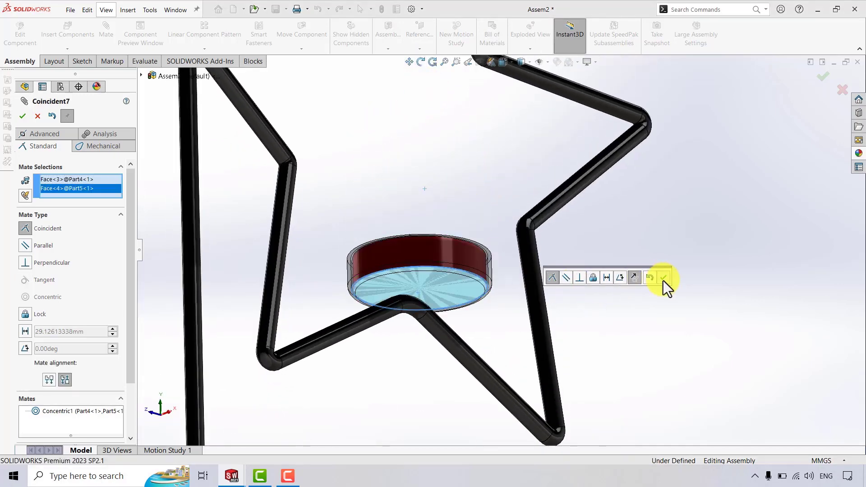
pyautogui.click(664, 278)
# Set up a distance mate between the Right Planes of the cup, Part4, and the base ring, Part1, in the isometric view.
pyautogui.press('space')
pyautogui.click(773, 302)
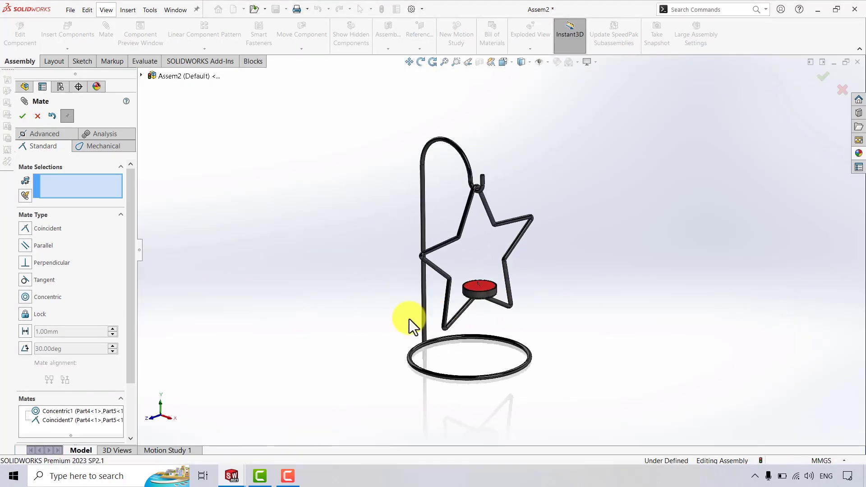
pyautogui.click(141, 76)
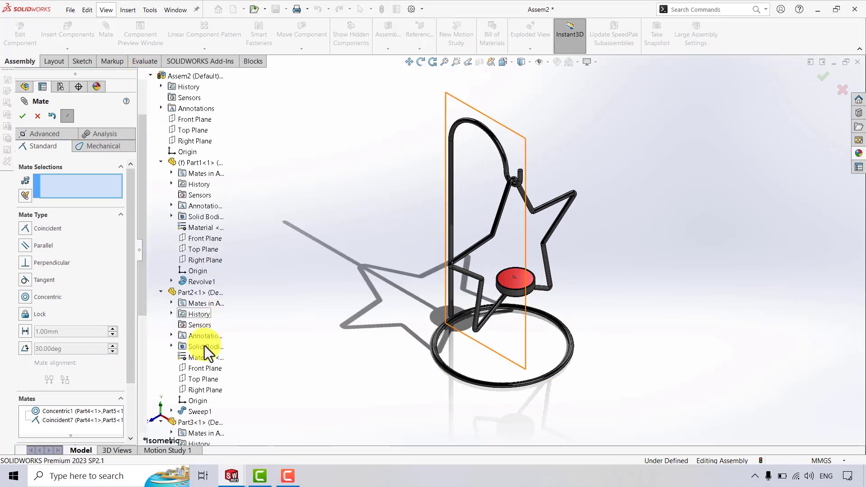
pyautogui.scroll(-5, 200, 361)
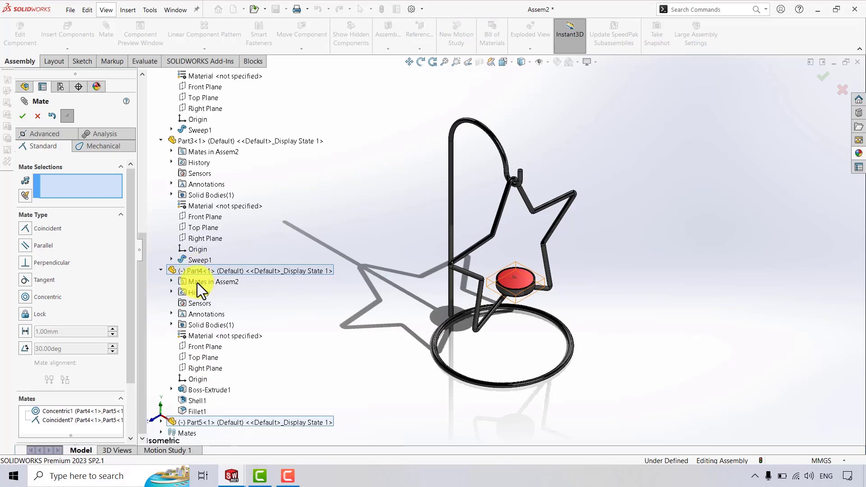
pyautogui.click(206, 368)
pyautogui.scroll(8, 199, 254)
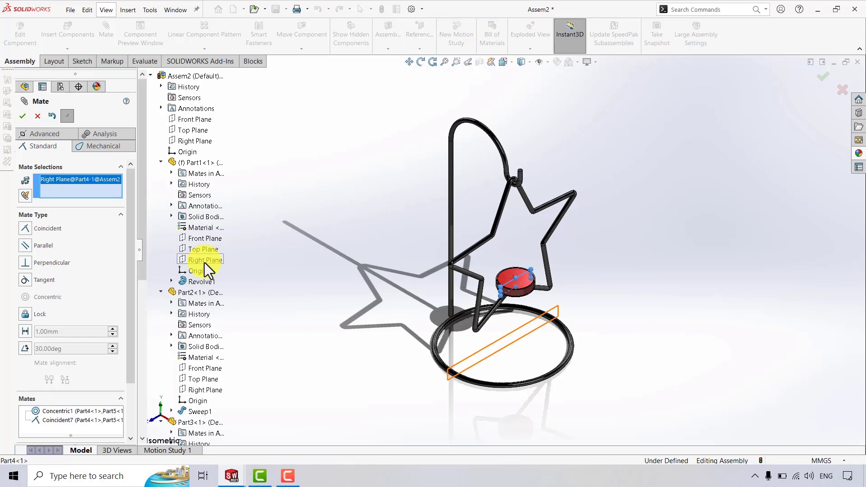
pyautogui.click(205, 262)
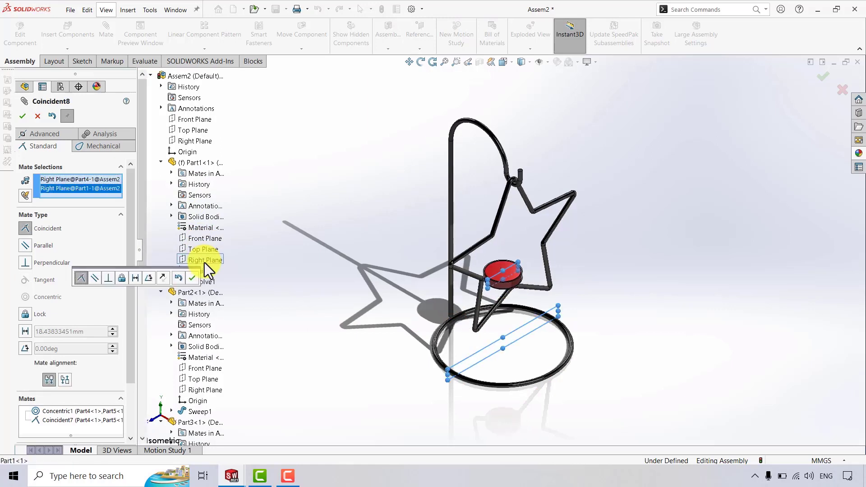
pyautogui.click(24, 331)
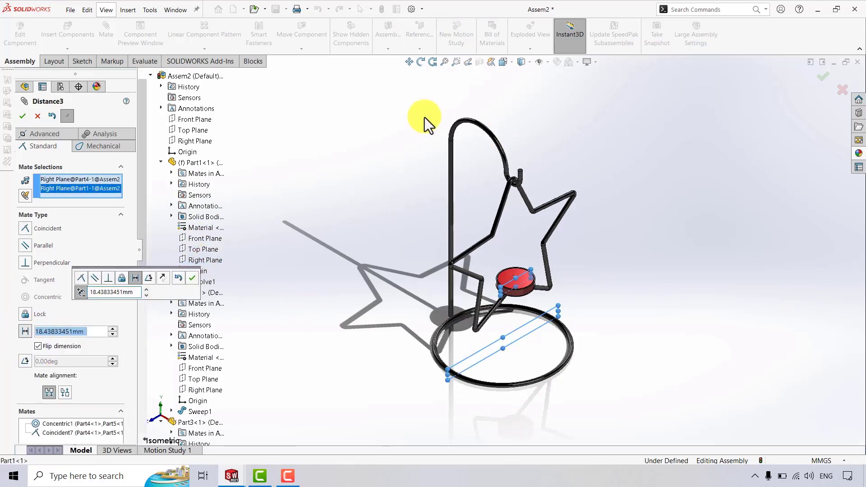
# Set the distance between the cup's and ring's Right Planes to 15 mm, accept the mate and finish mating.
pyautogui.click(421, 61)
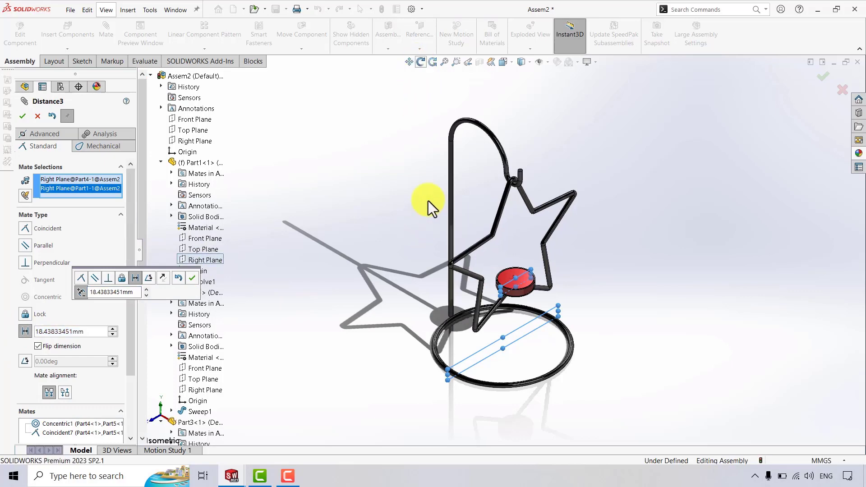
pyautogui.click(420, 62)
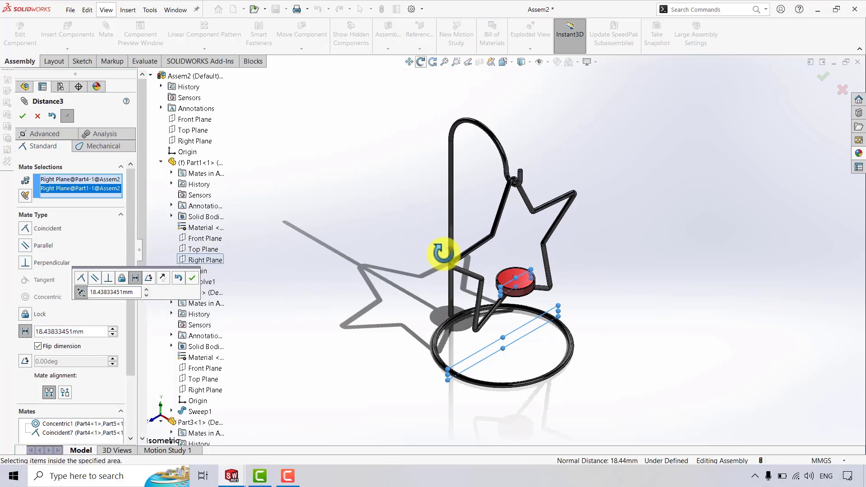
pyautogui.moveTo(453, 202); pyautogui.dragTo(470, 188)
pyautogui.scroll(-5, 515, 284)
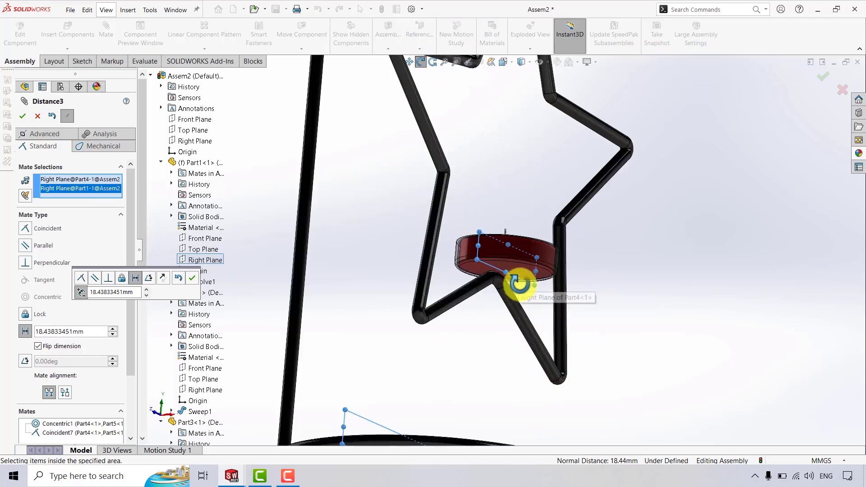
pyautogui.scroll(-3, 480, 278)
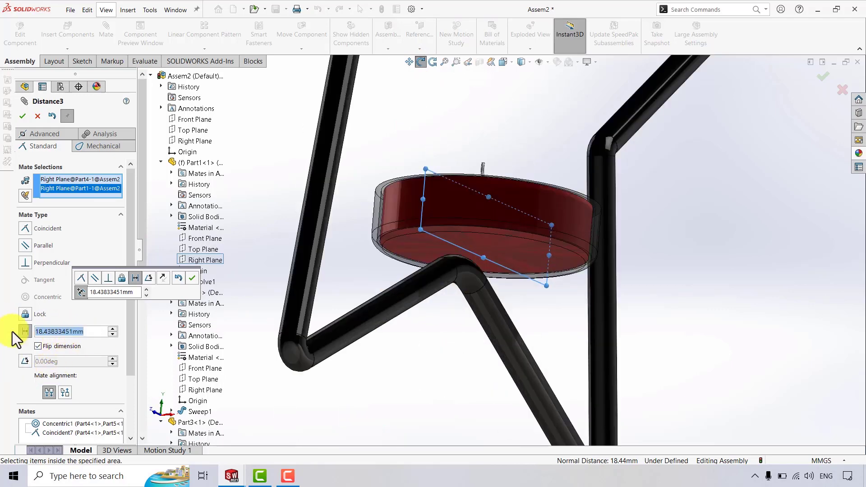
pyautogui.write('15')
pyautogui.press('Return')
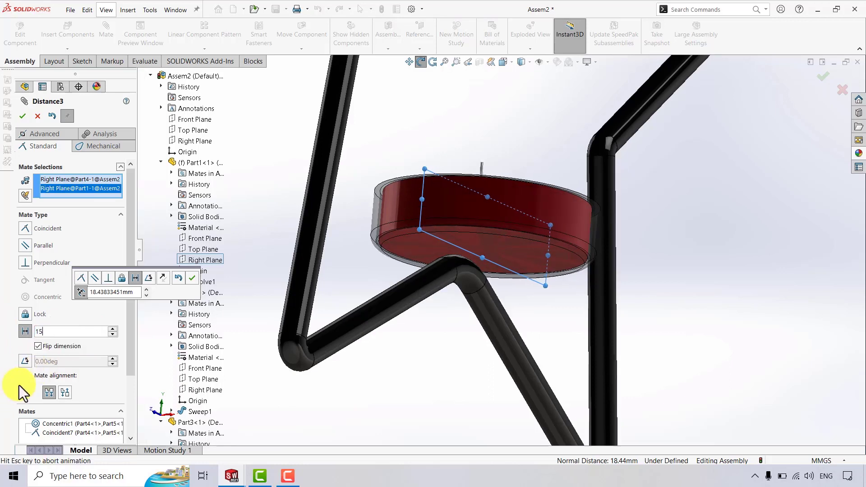
pyautogui.click(189, 278)
pyautogui.press('Escape')
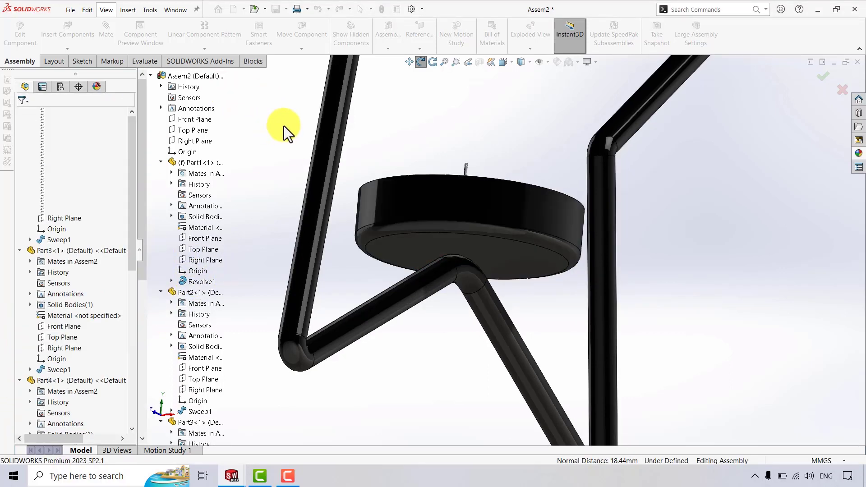
# Examine the assembled star candle holder from several angles, both as a whole and close up around the cup, ending in the isometric view.
pyautogui.press('f')
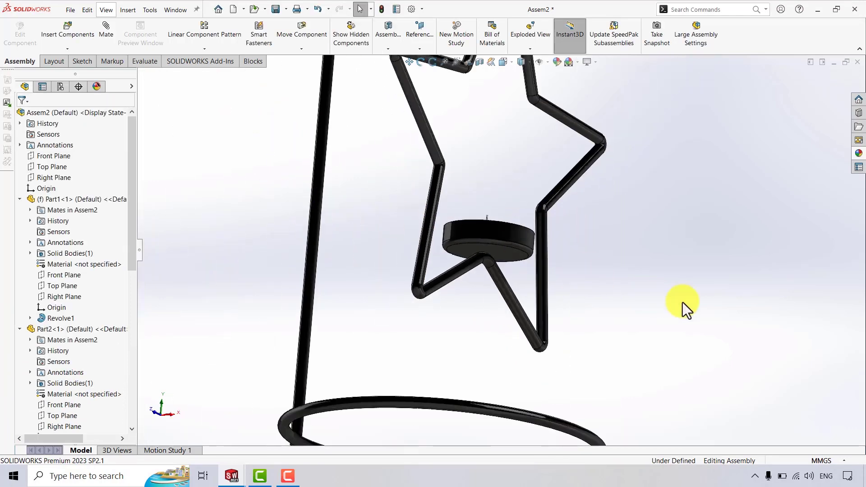
pyautogui.press('space')
pyautogui.click(683, 300)
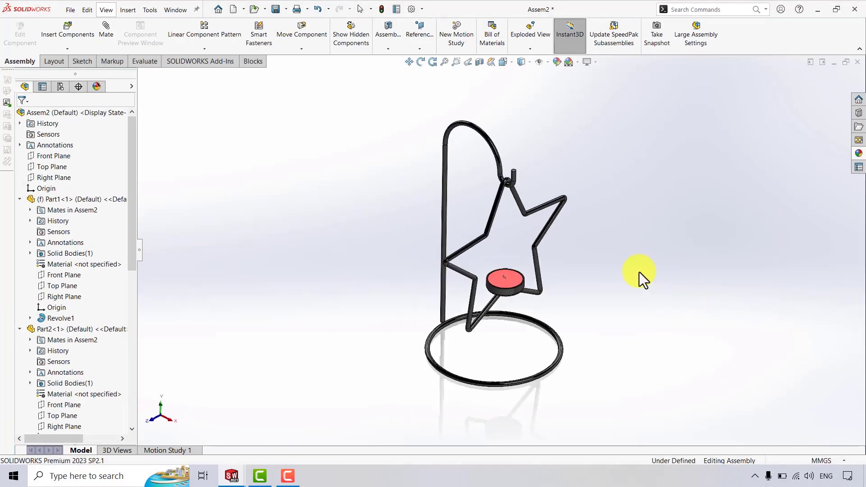
pyautogui.click(421, 62)
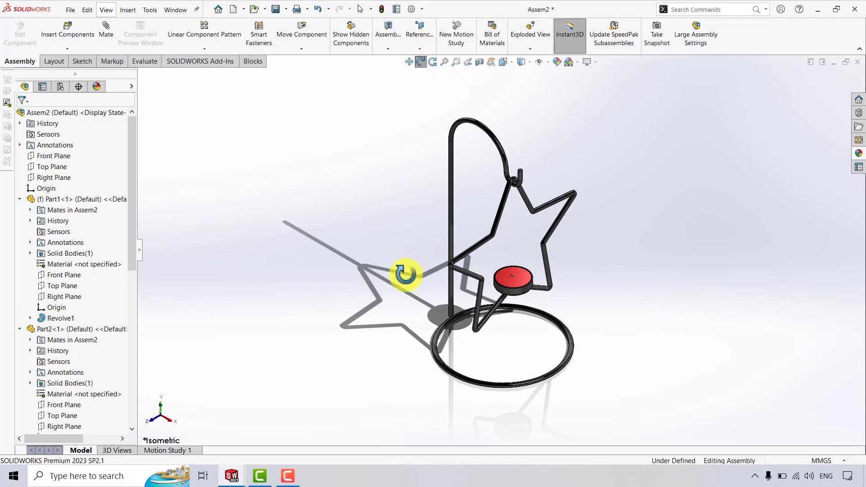
pyautogui.moveTo(404, 273); pyautogui.dragTo(532, 286)
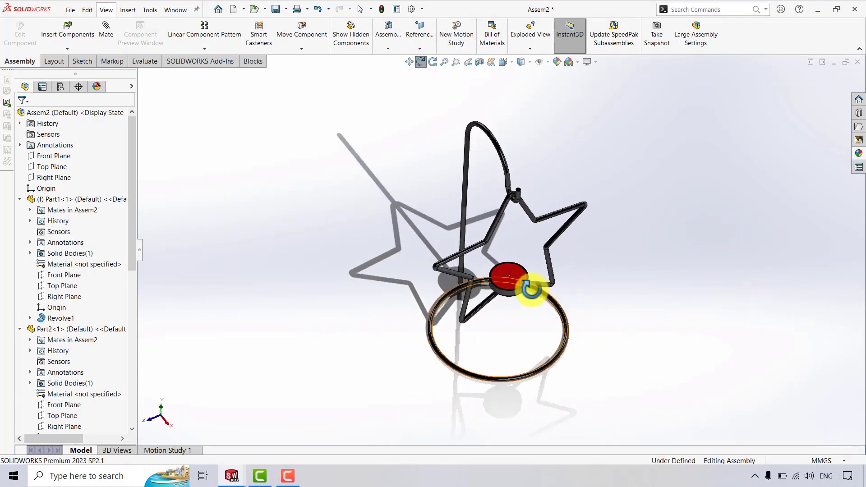
pyautogui.scroll(-6, 532, 286)
pyautogui.scroll(3, 493, 303)
pyautogui.moveTo(479, 312); pyautogui.dragTo(480, 218)
pyautogui.scroll(5, 294, 263)
pyautogui.scroll(-3, 495, 215)
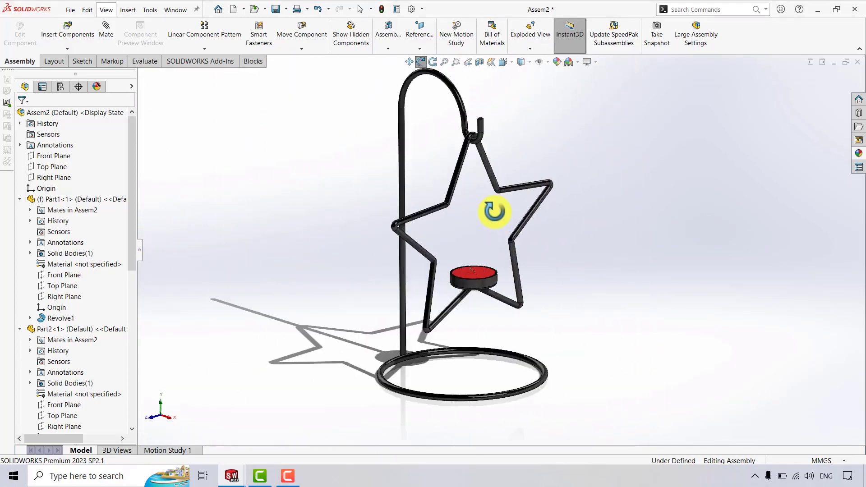
pyautogui.scroll(-4, 477, 142)
pyautogui.scroll(5, 482, 205)
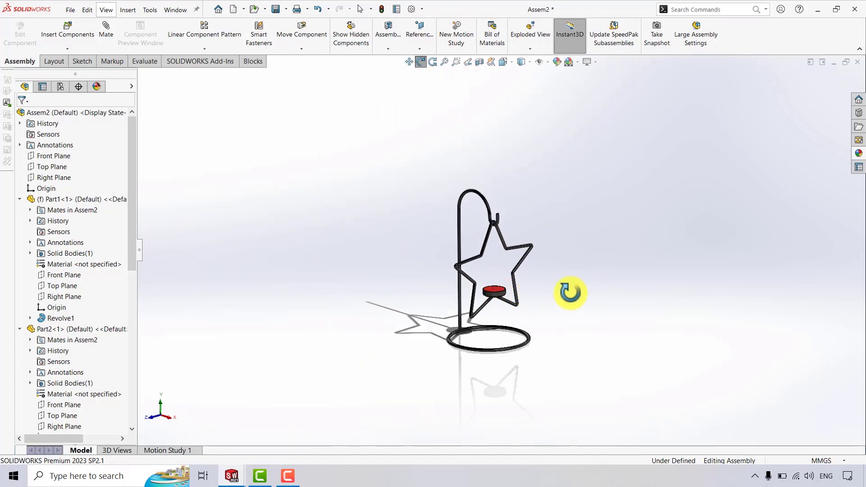
pyautogui.press('space')
pyautogui.click(773, 301)
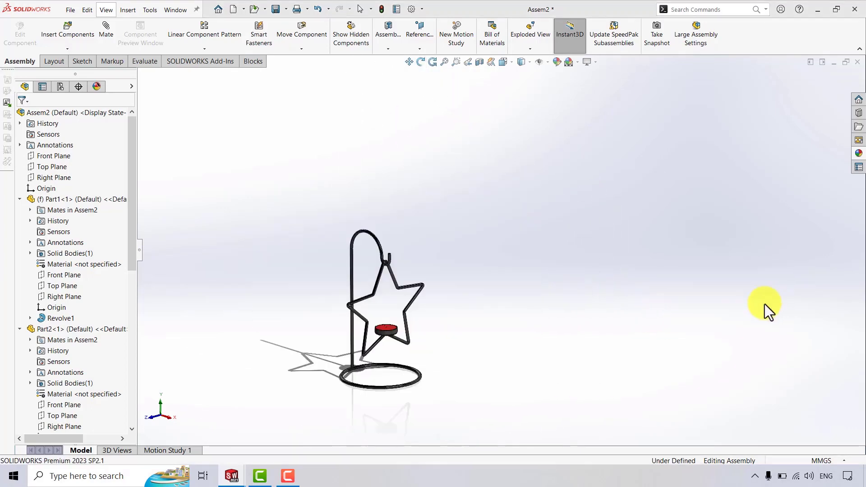